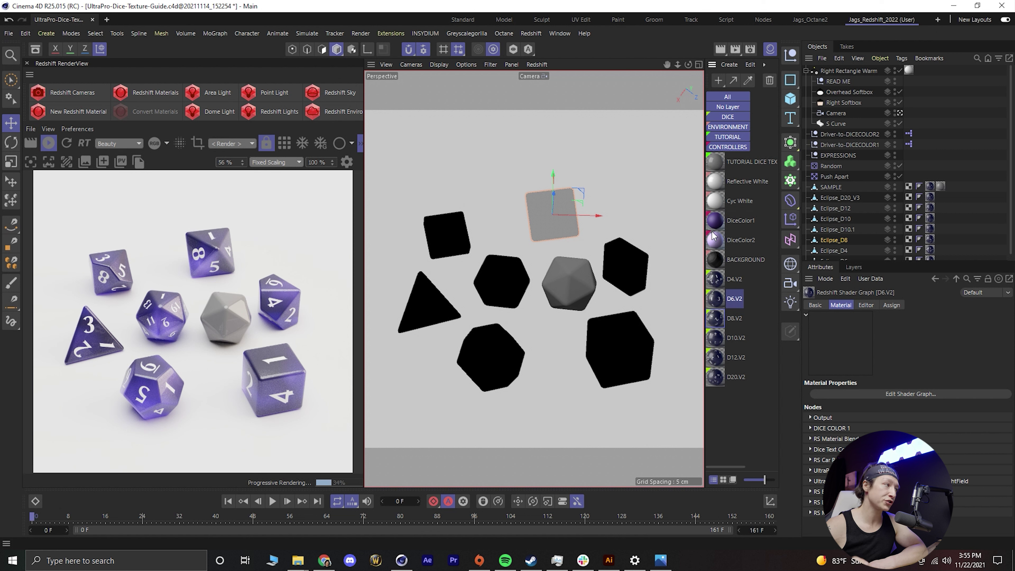
Recolor the DiceColor1 controller material to red with a 360° hue and DiceColor2 to bright yellow with a 55° hue
left_click(716, 224)
left_click(715, 239)
left_click(716, 224)
left_click(715, 238)
left_click(718, 224)
left_click(715, 240)
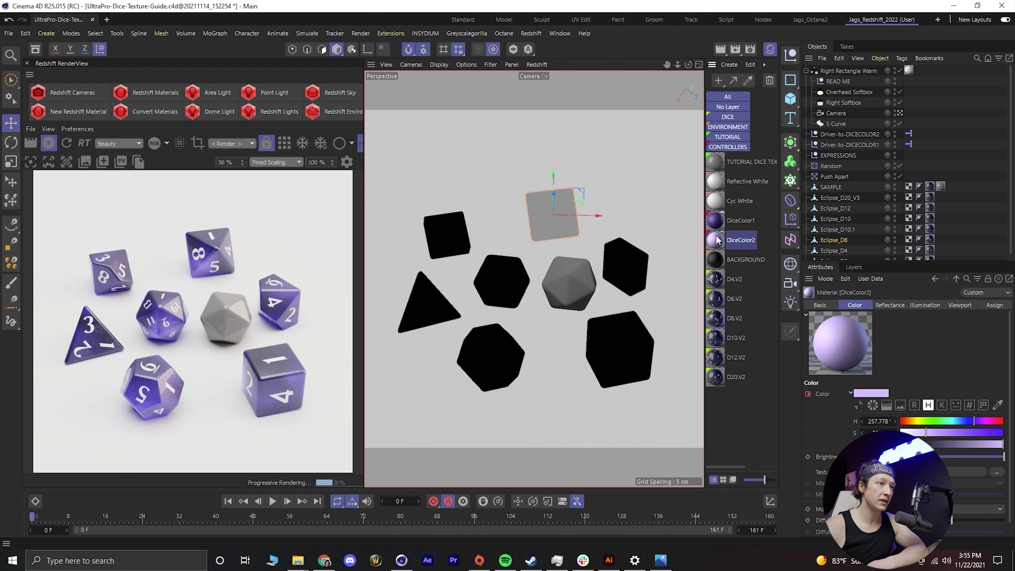
left_click(719, 224)
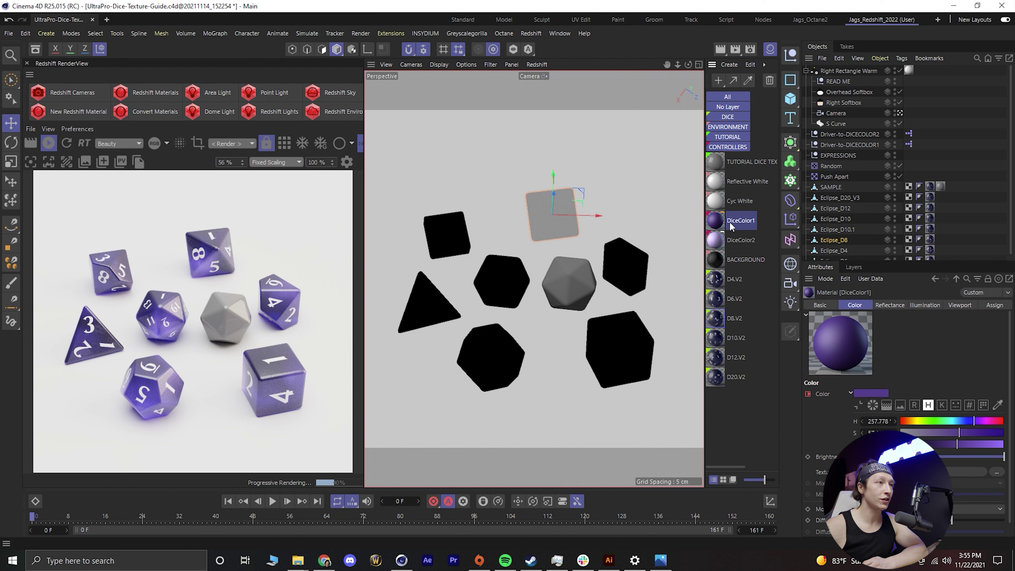
left_click_drag(963, 431, 992, 445)
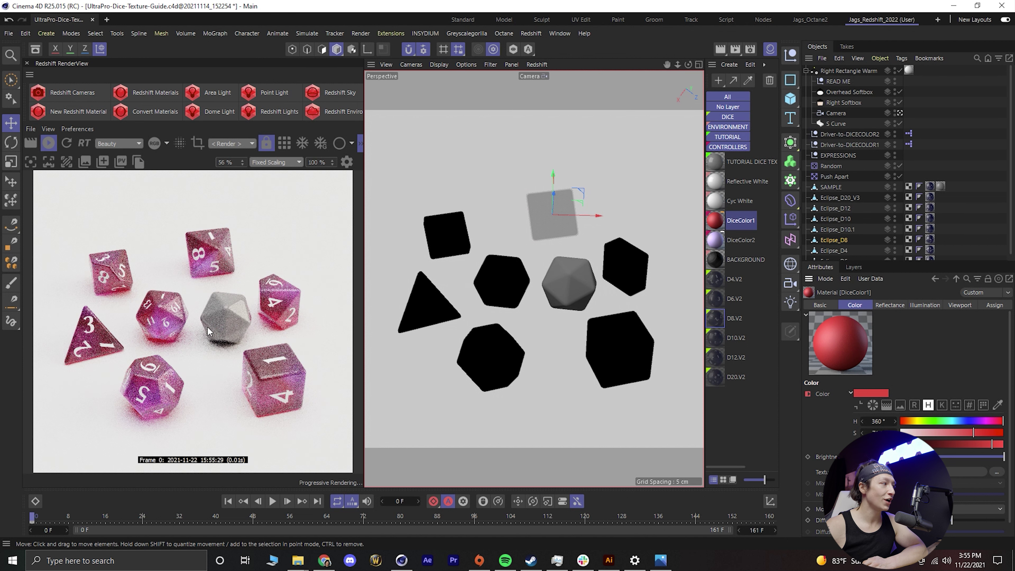
left_click(726, 240)
left_click_drag(953, 422, 1005, 433)
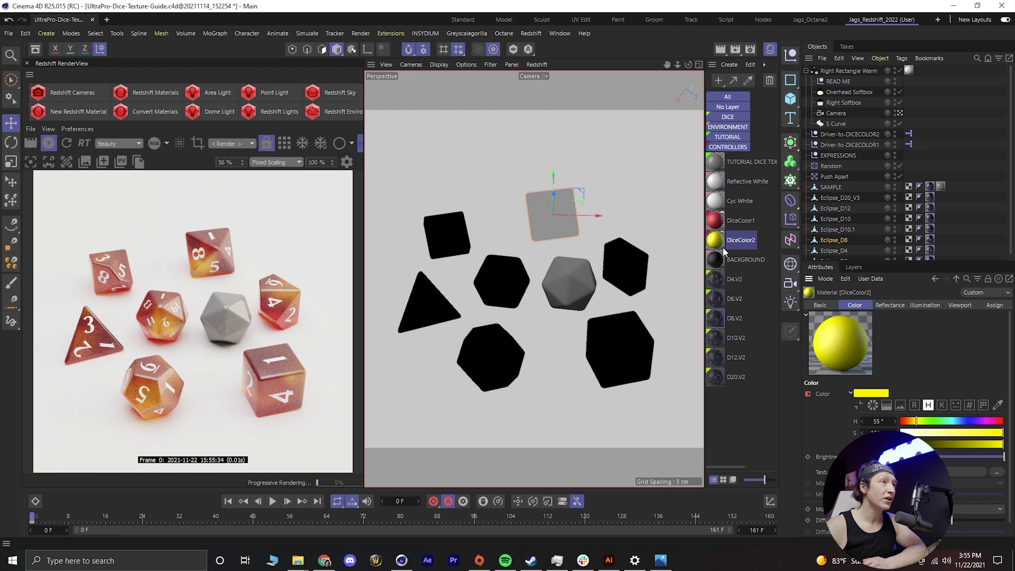
Open the TUTORIAL DICE TEXTURE material's shader graph and move its window off the render preview
left_click(724, 162)
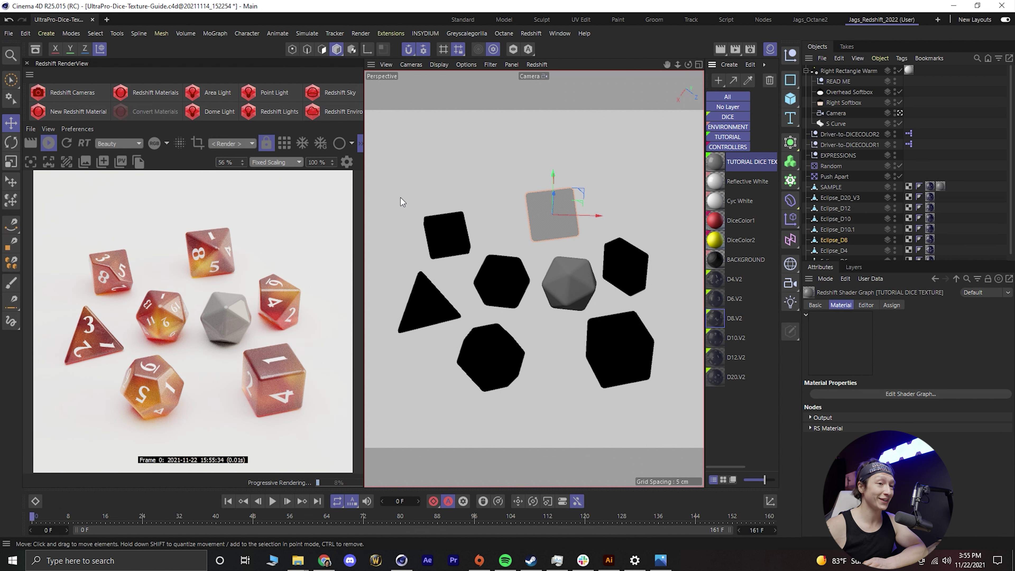
left_click(896, 394)
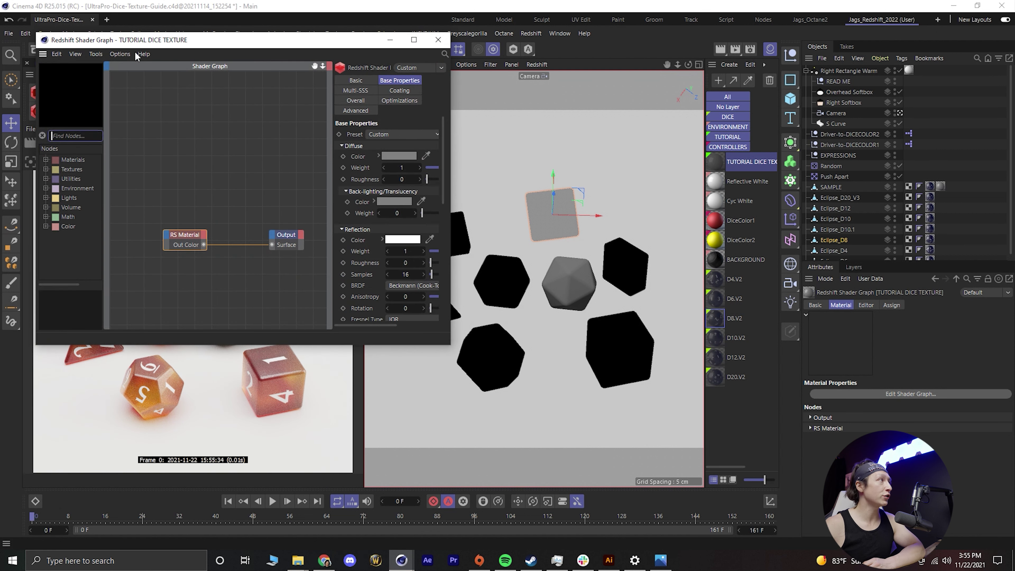
left_click_drag(151, 42, 578, 74)
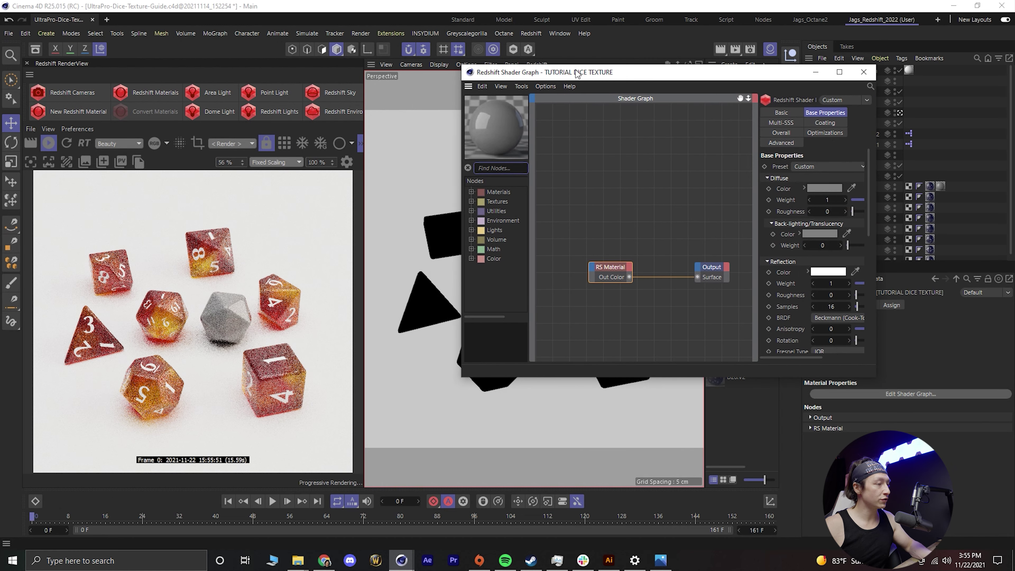
Save the project as UltraPro-Dice-Texture-Guide_V3.c4d in the TUTORIAL_TEXTURING-GUIDE folder
key("ctrl+shift+s")
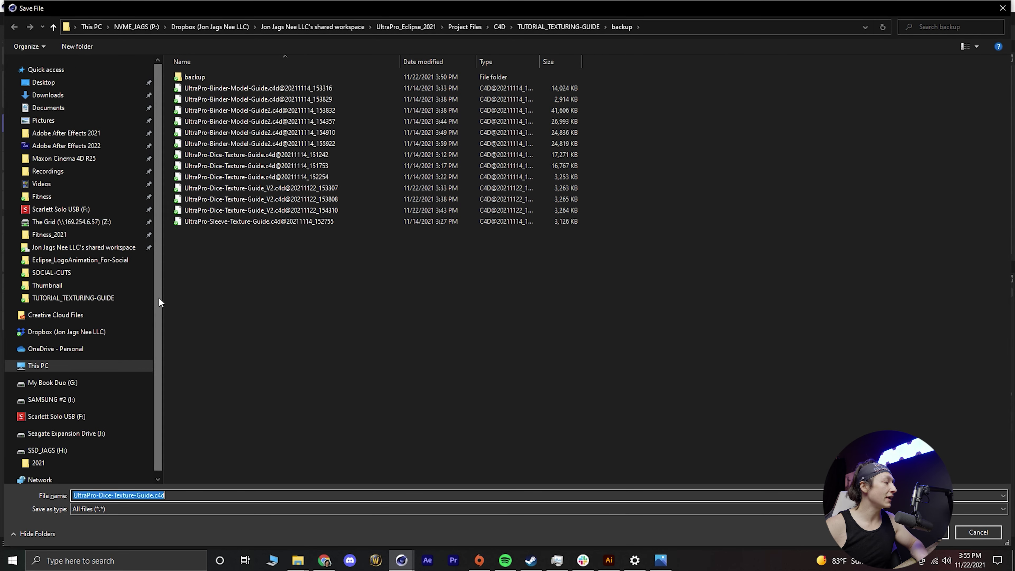
left_click(498, 28)
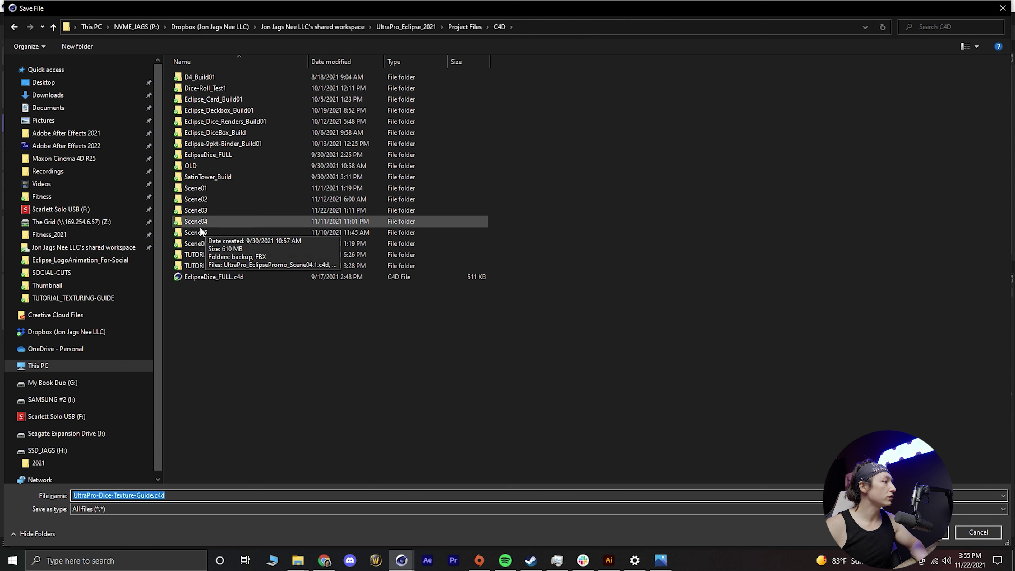
double_click(212, 254)
left_click(499, 27)
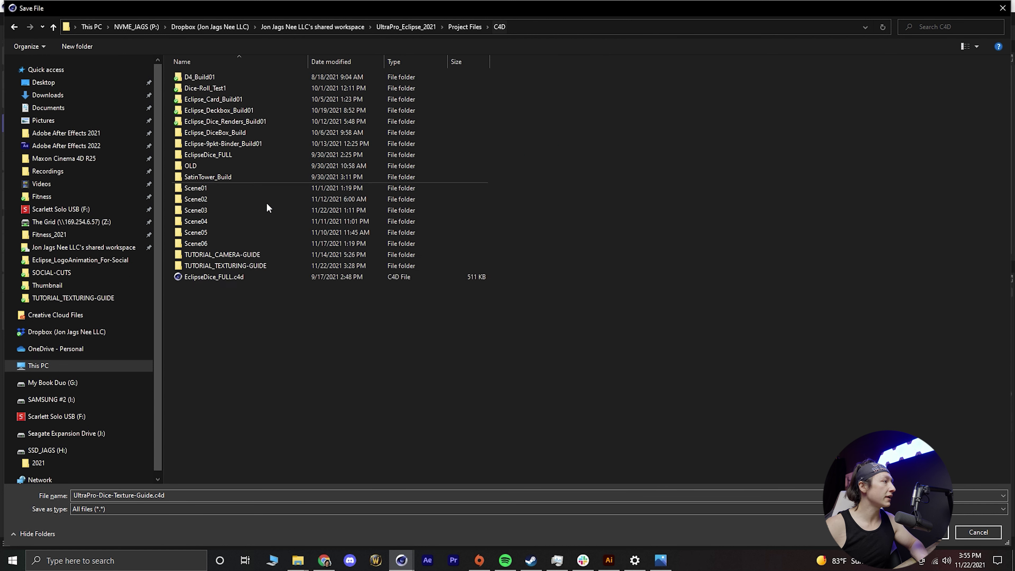
double_click(235, 264)
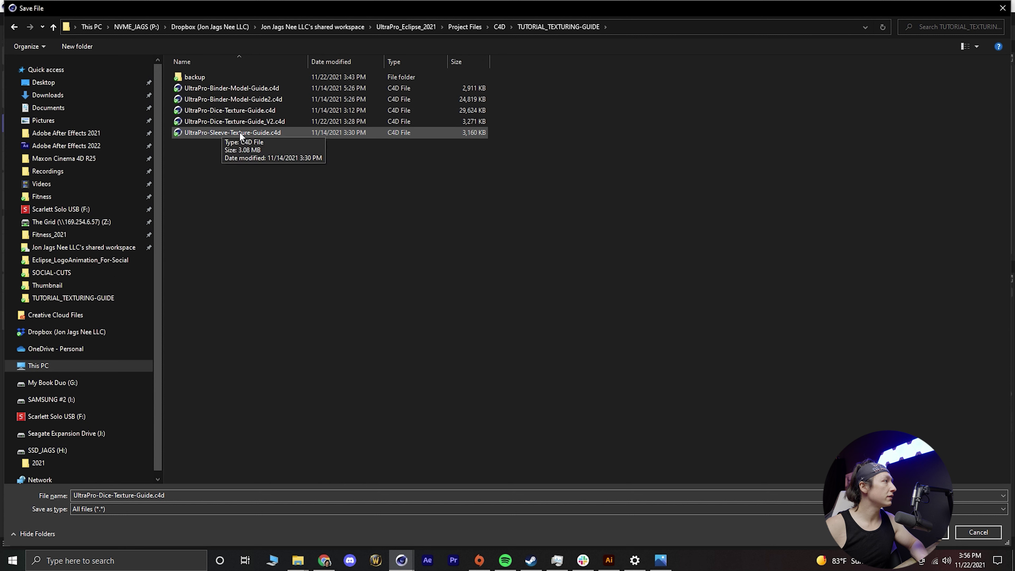
left_click(237, 121)
left_click(167, 500)
left_click(165, 497)
key("BackSpace")
type("3")
key("Return")
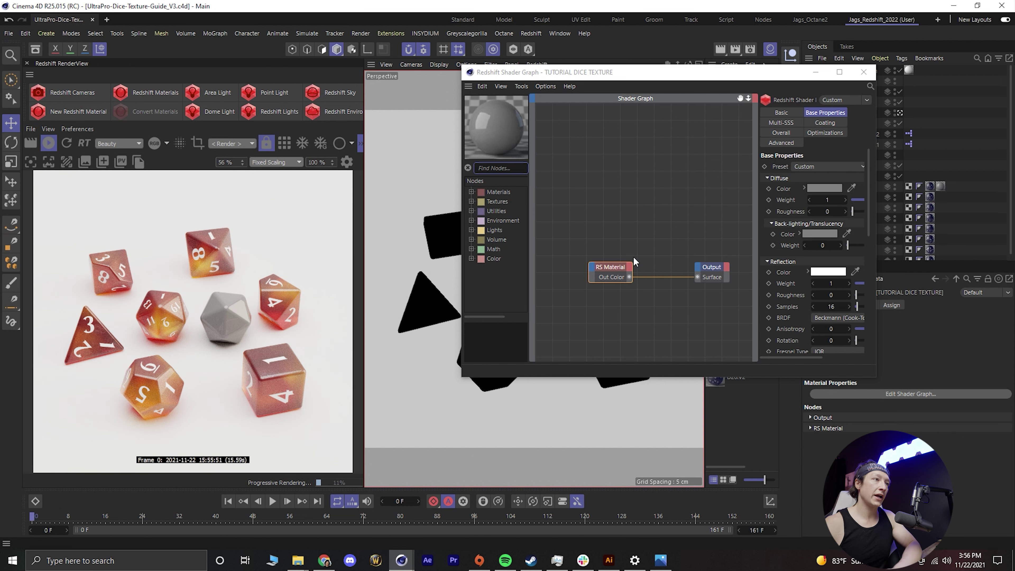
Enlarge the shader graph window and add a Material Blender node above the RS Material and Output nodes
left_click_drag(873, 373, 976, 476)
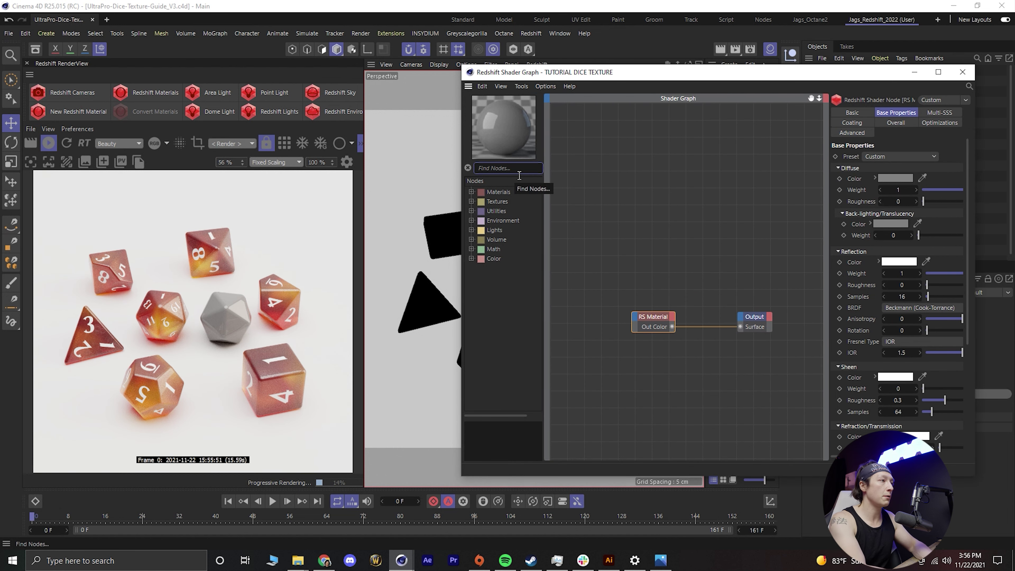
type("blend")
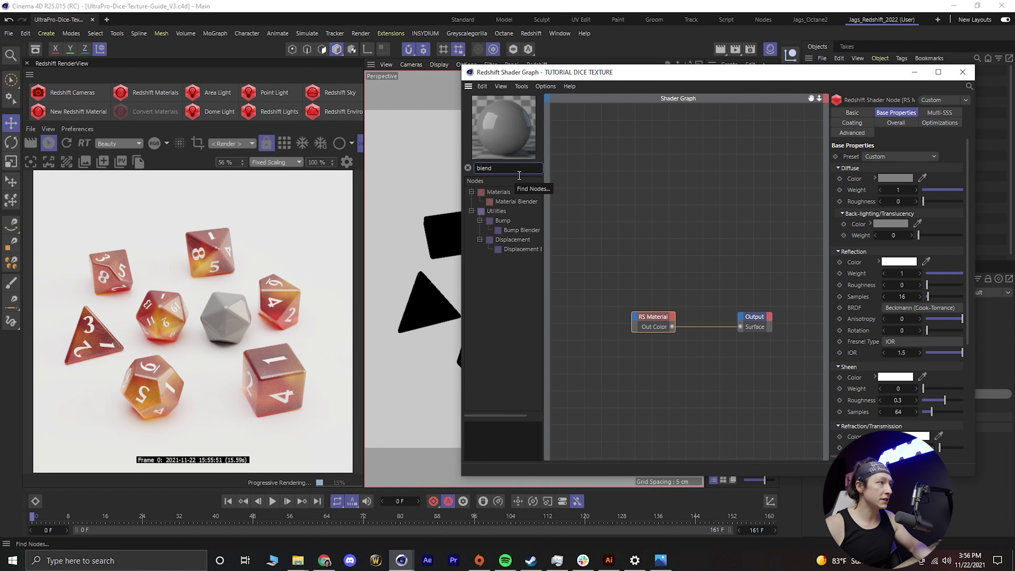
left_click_drag(515, 201, 690, 262)
left_click_drag(656, 317, 576, 321)
left_click_drag(691, 261, 645, 268)
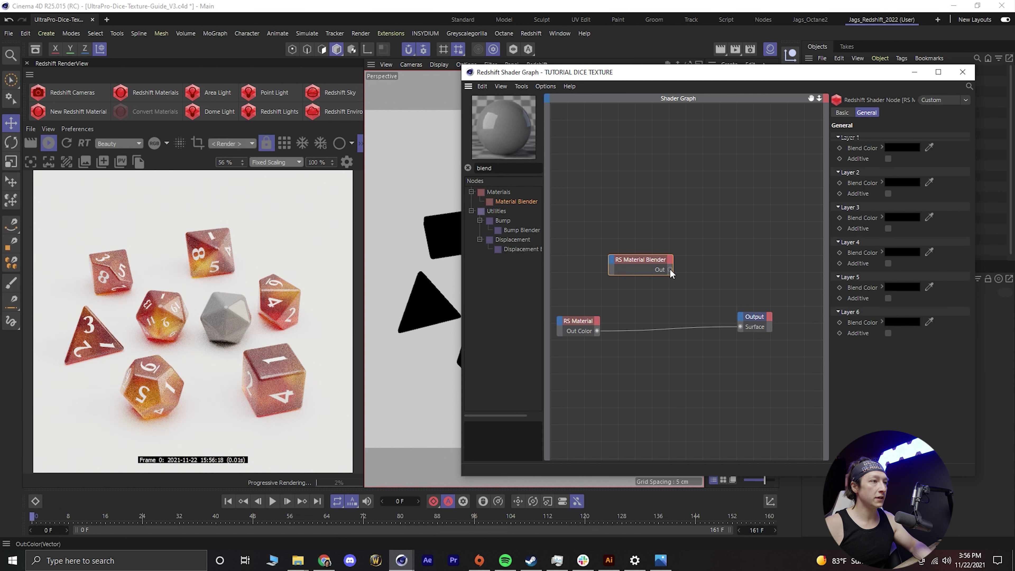
Connect the Material Blender's Out to the Output node's Surface, replacing RS Material, and reposition the blender and RS Material nodes
left_click_drag(743, 318, 744, 318)
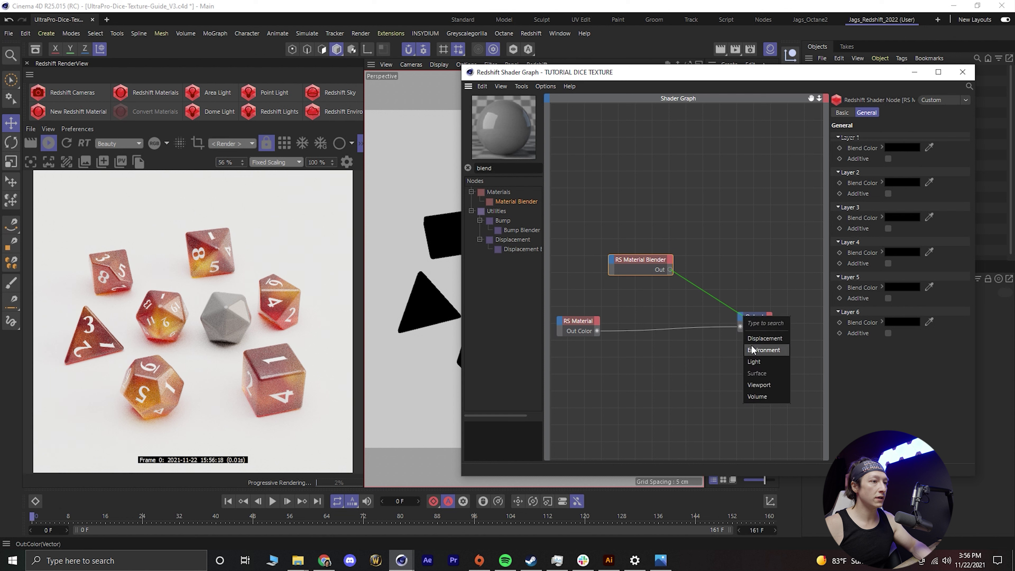
left_click(671, 265)
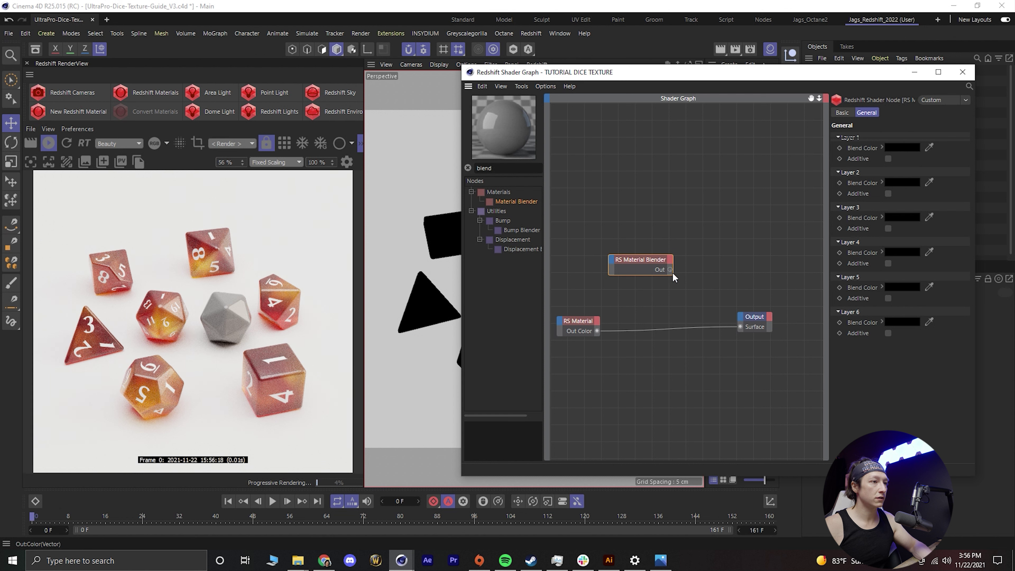
left_click_drag(737, 324, 740, 327)
left_click_drag(634, 260, 628, 288)
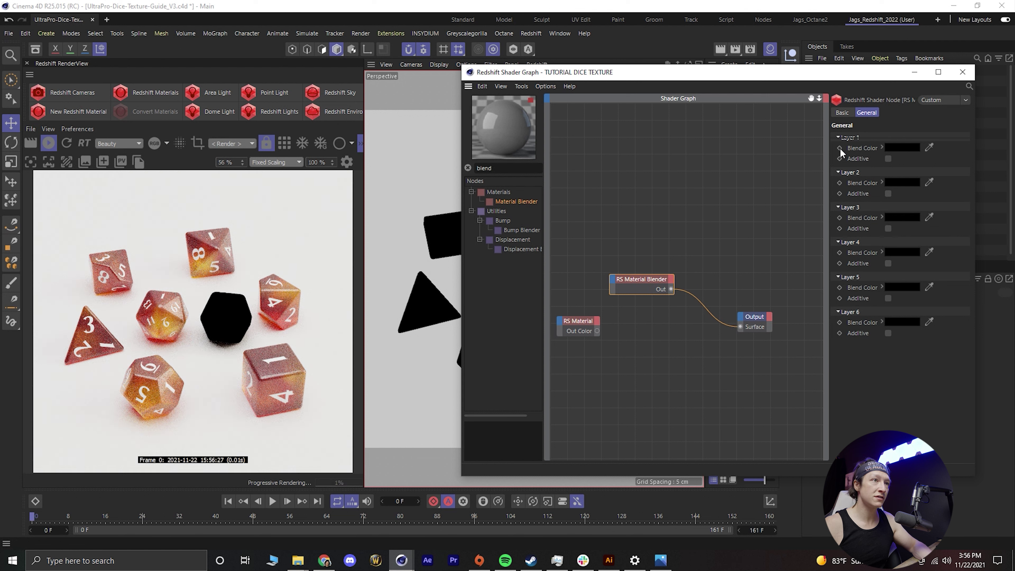
left_click_drag(585, 324, 577, 328)
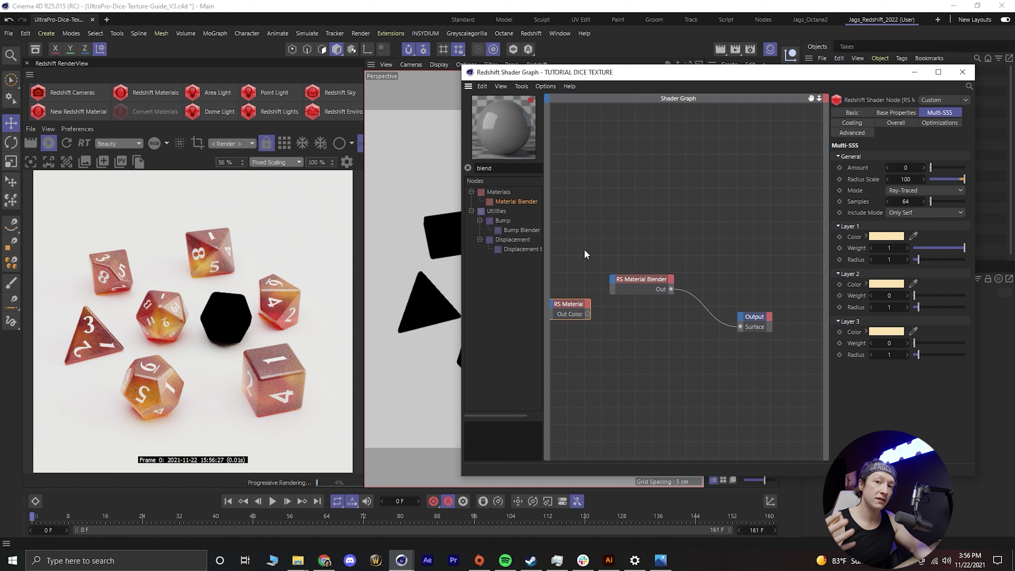
Add a Maxon Noise node to the graph and place it up and to the left of the RS Material node
left_click(495, 173)
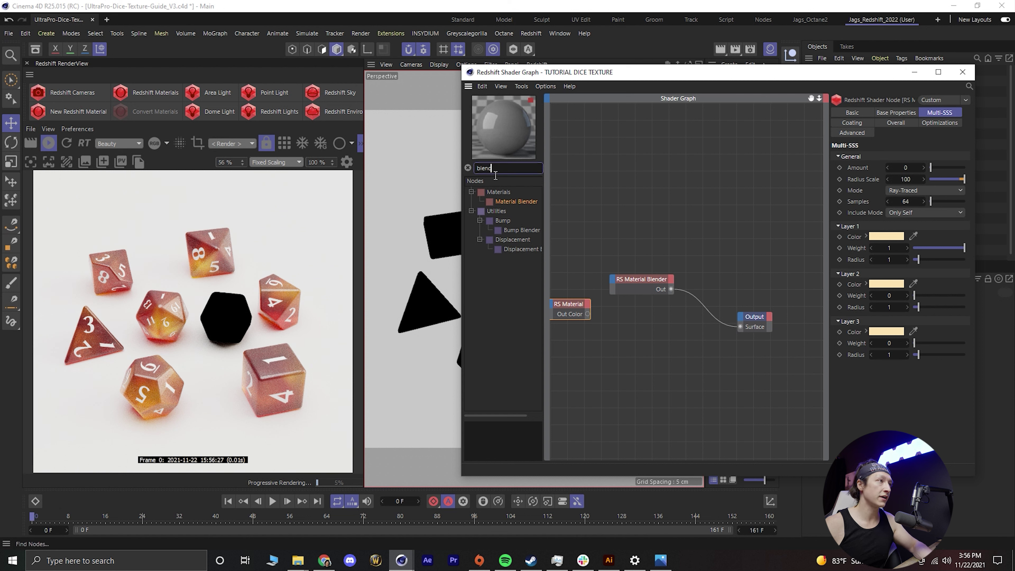
left_click_drag(503, 179, 426, 163)
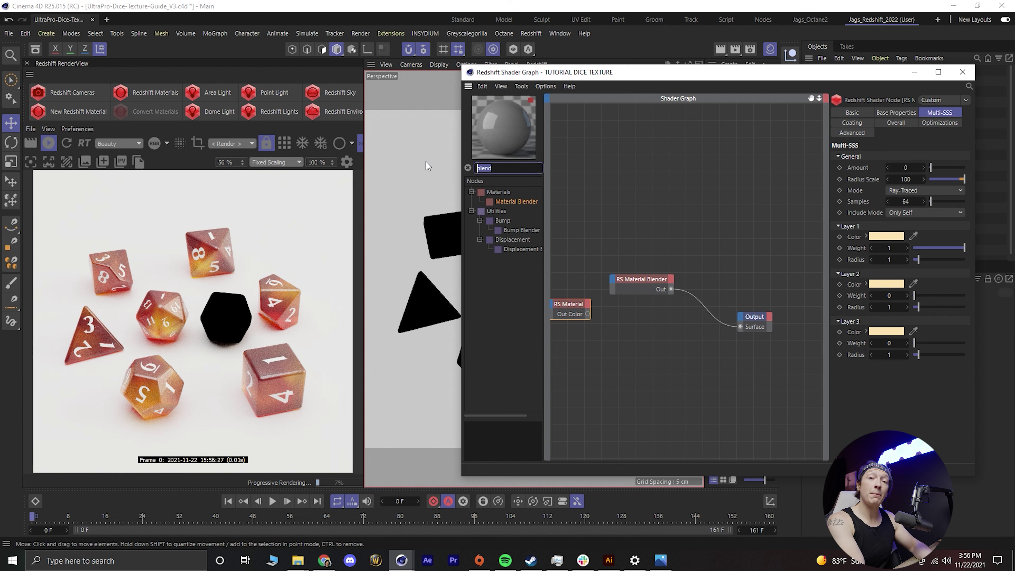
type("maxon")
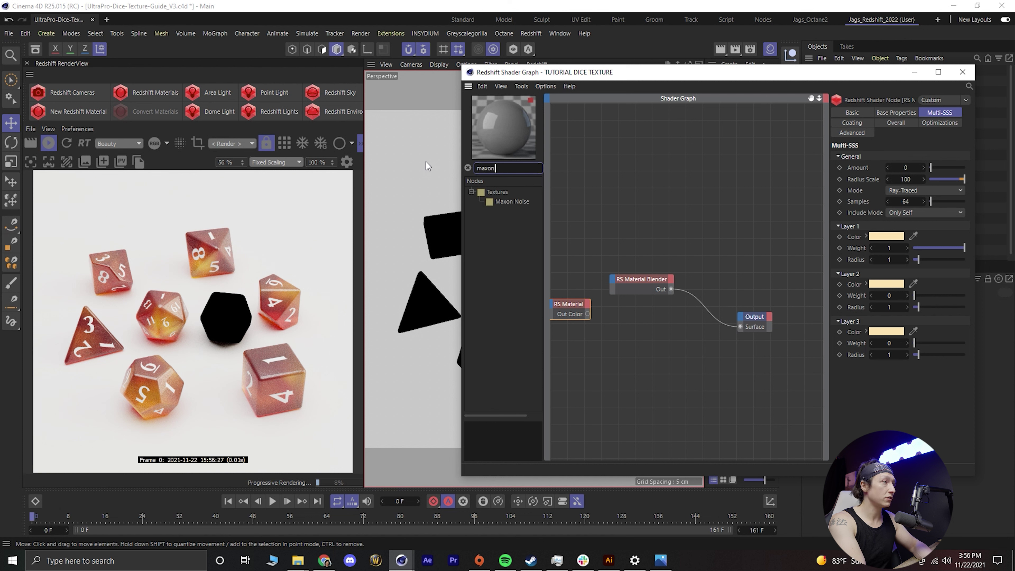
left_click_drag(515, 202, 590, 210)
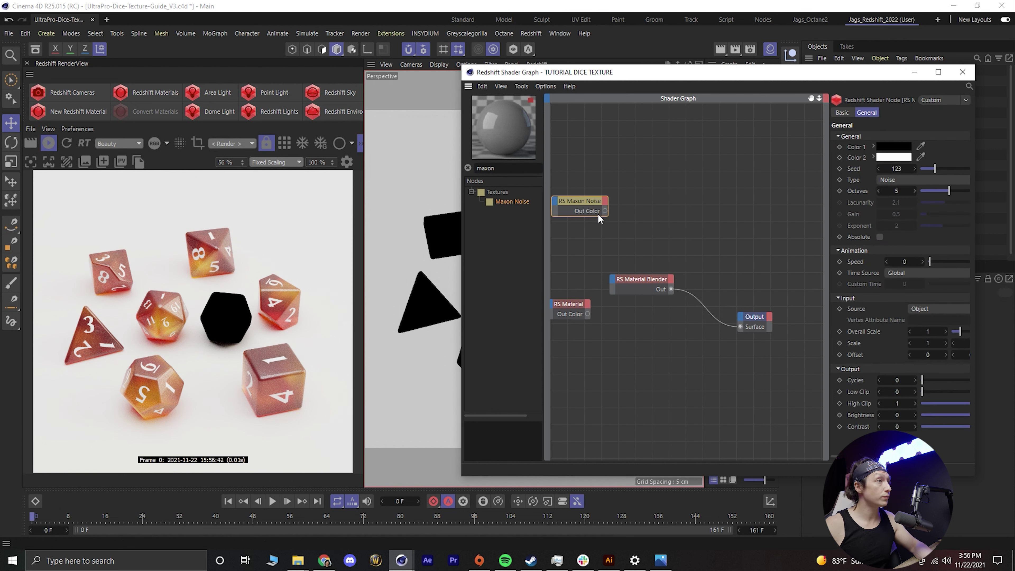
middle_click_drag(576, 204, 616, 214)
left_click_drag(629, 217, 569, 230)
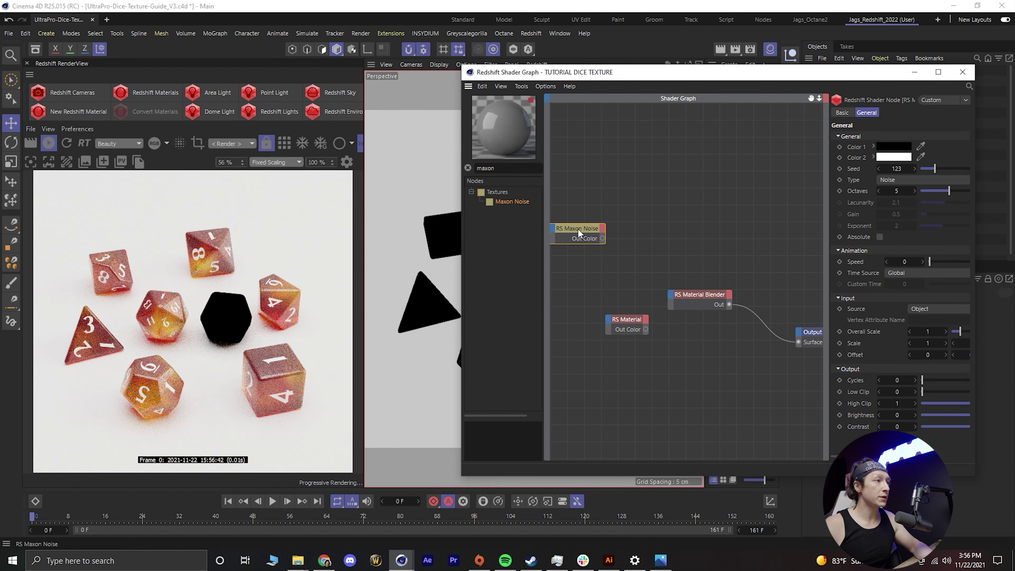
Connect the Maxon Noise's Out Color to the Material Blender's Base Color input
left_click_drag(672, 293, 672, 294)
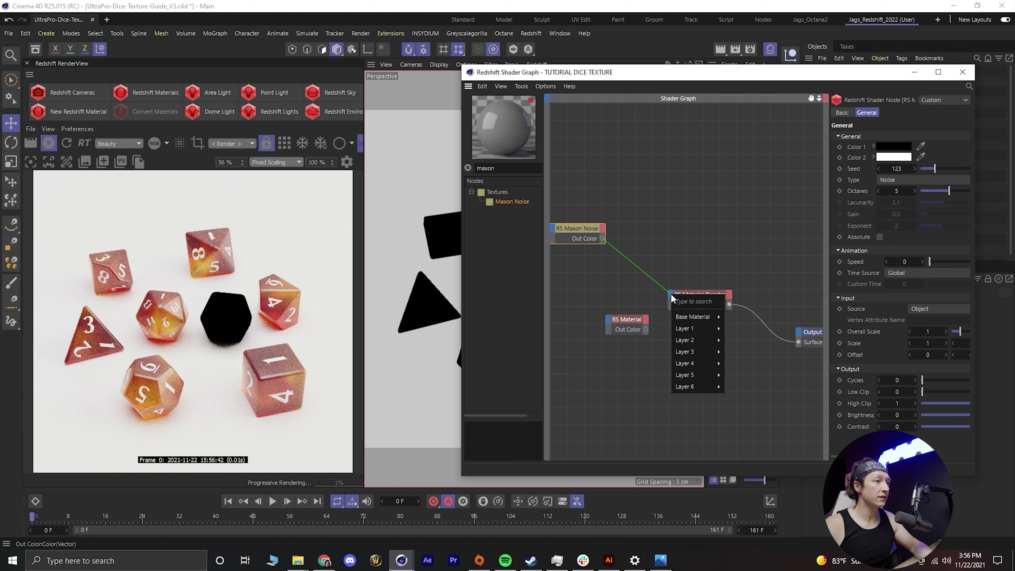
mouse_move(684, 316)
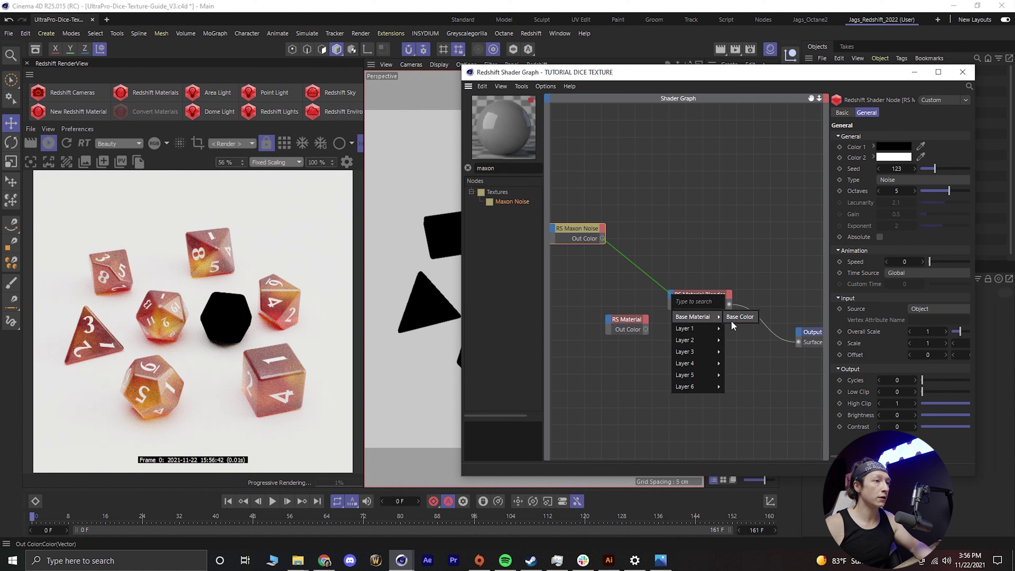
left_click(732, 321)
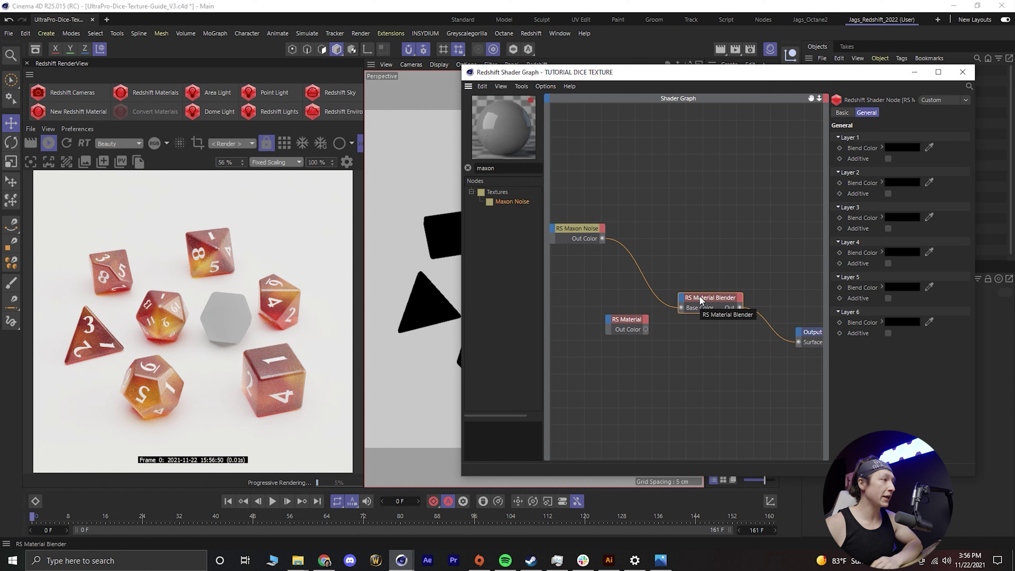
Try overall scales of 0.15 and 0.05 on the Maxon Noise and settle on 0.1
left_click(588, 232)
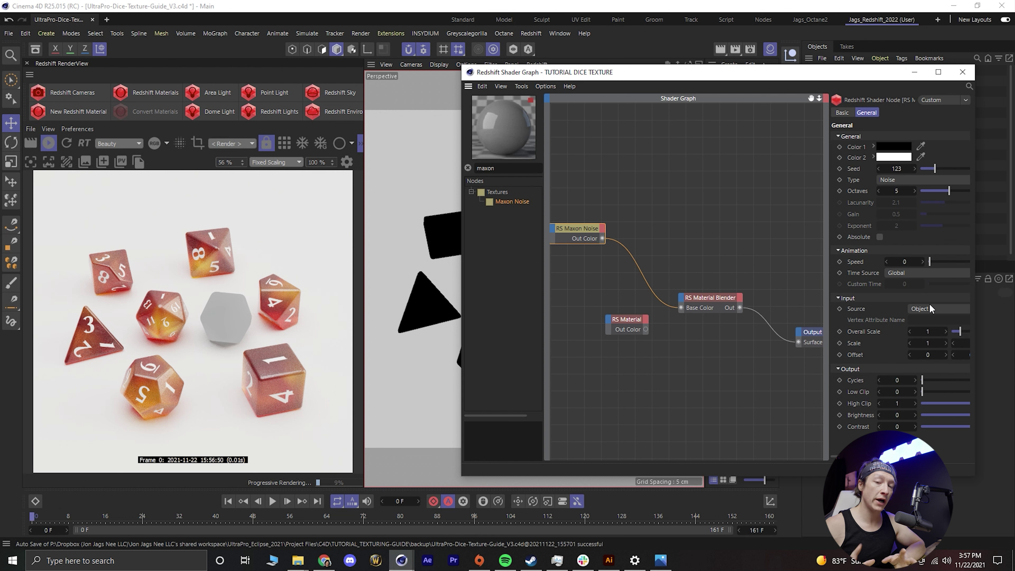
left_click_drag(957, 332, 955, 334)
double_click(942, 333)
type("0.15")
key("Return")
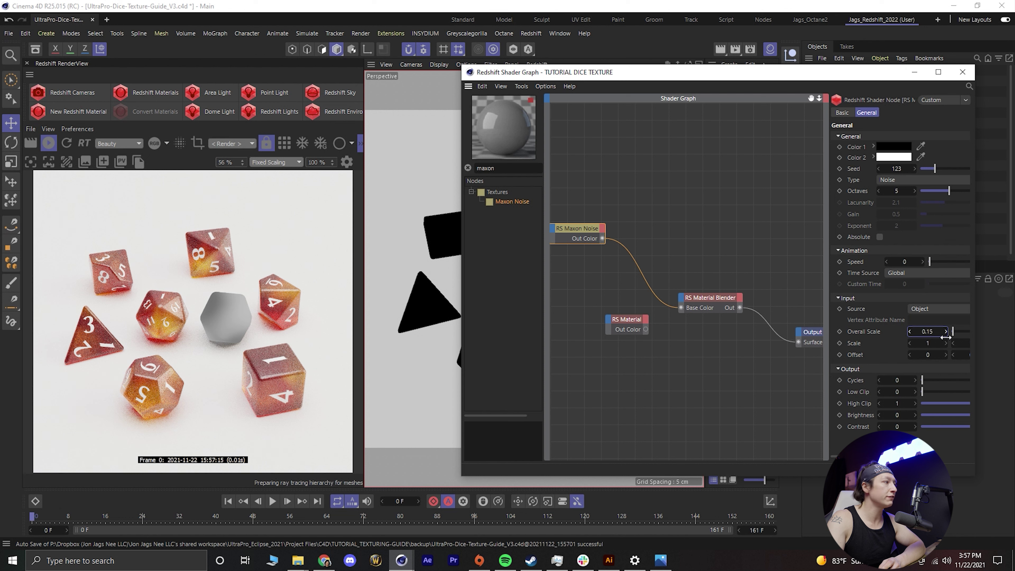
double_click(945, 337)
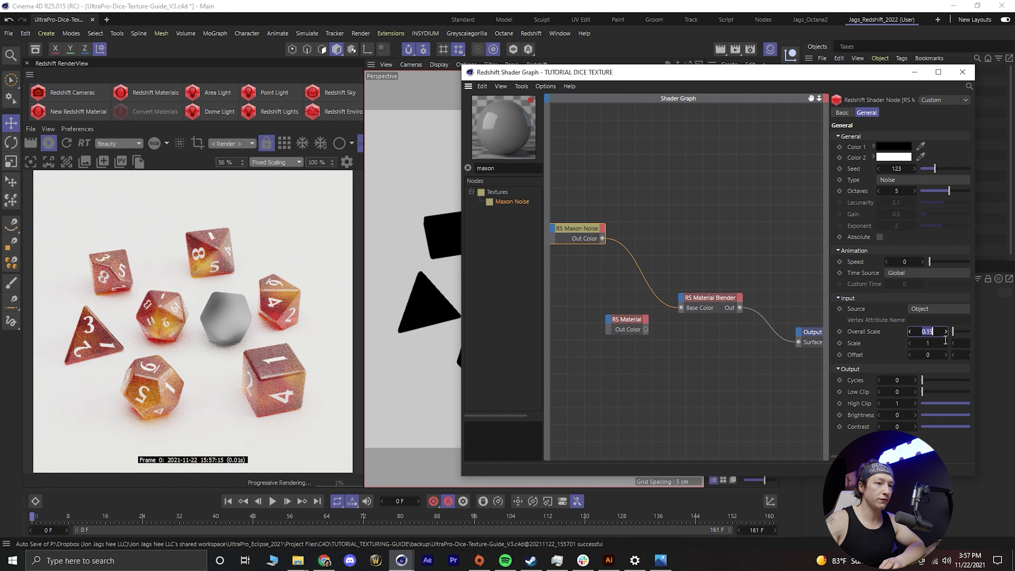
key("Return")
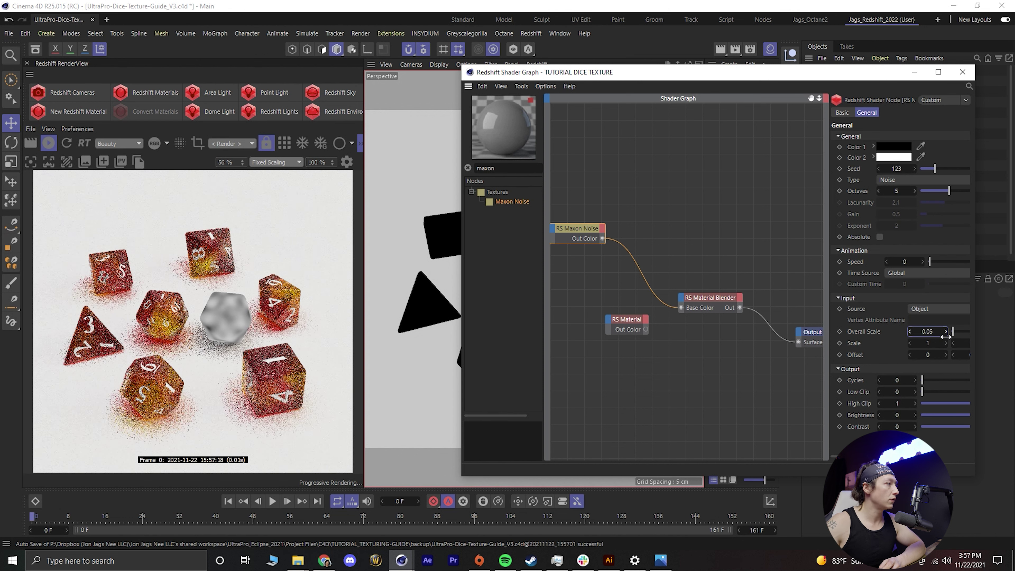
type(".1")
key("Return")
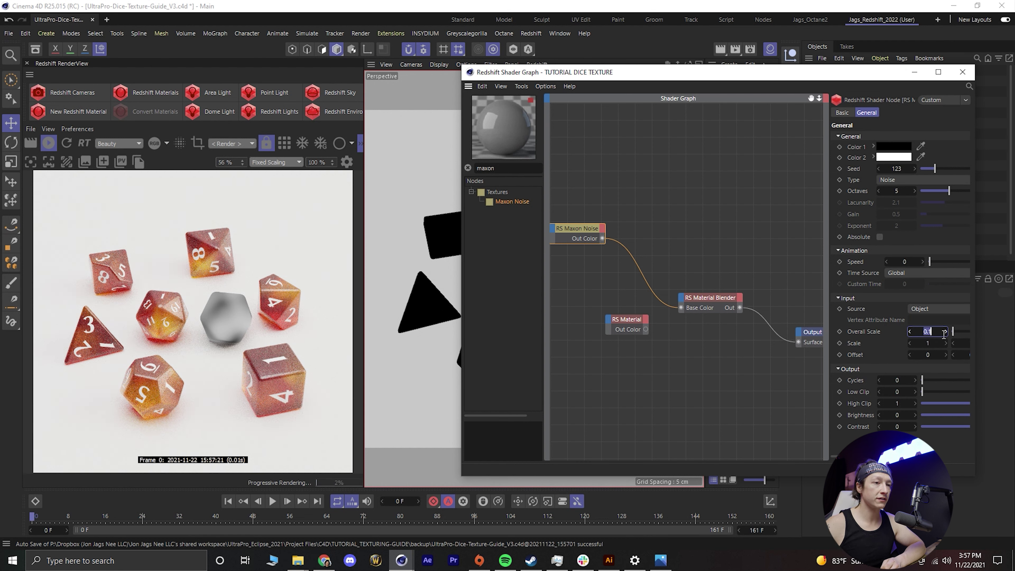
Place the RS Material node beside the Maxon Noise and connect the noise's Out Color to the material's Refr Color
left_click(617, 318)
left_click_drag(625, 318, 562, 229)
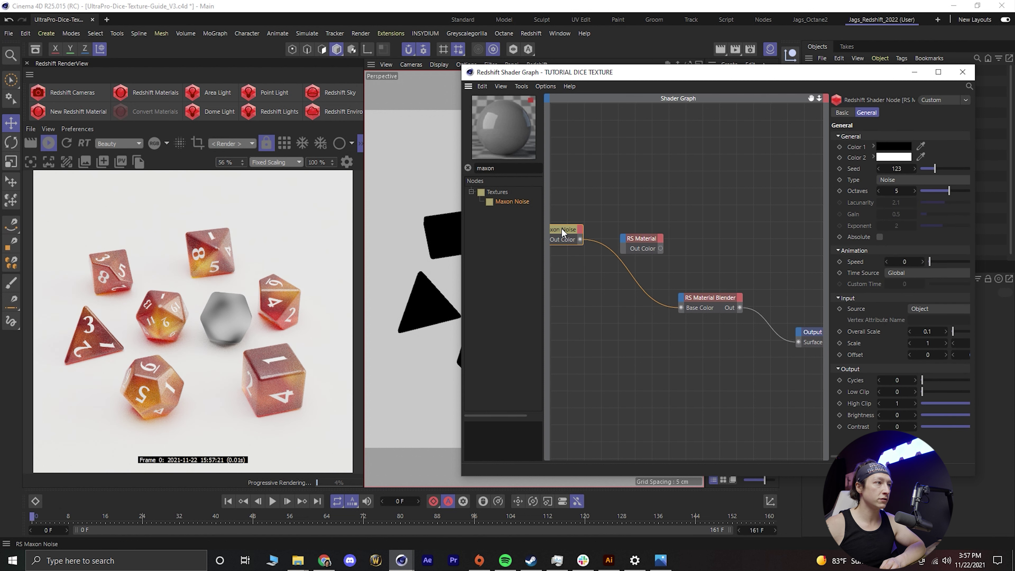
left_click_drag(625, 240, 625, 240)
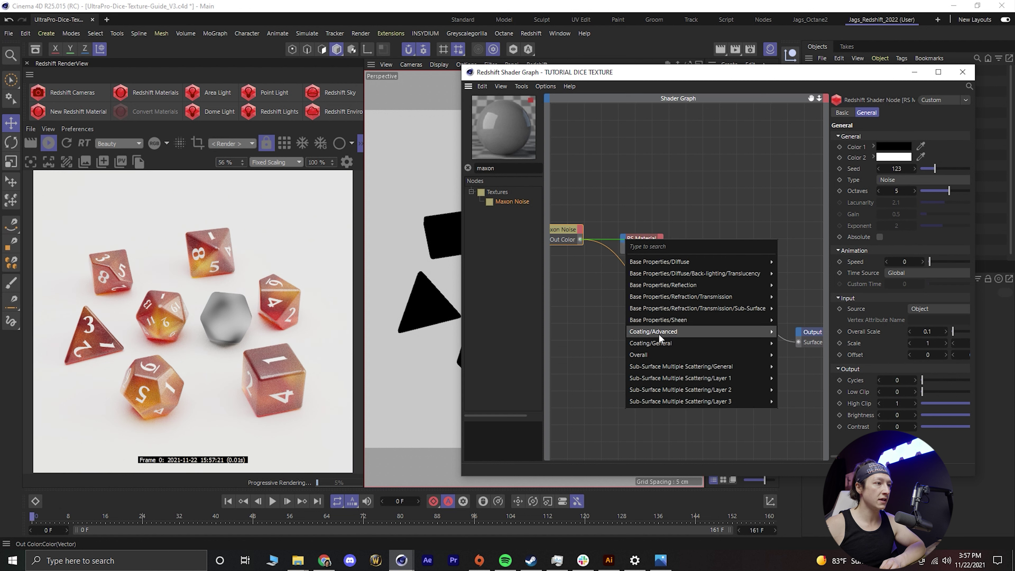
mouse_move(665, 286)
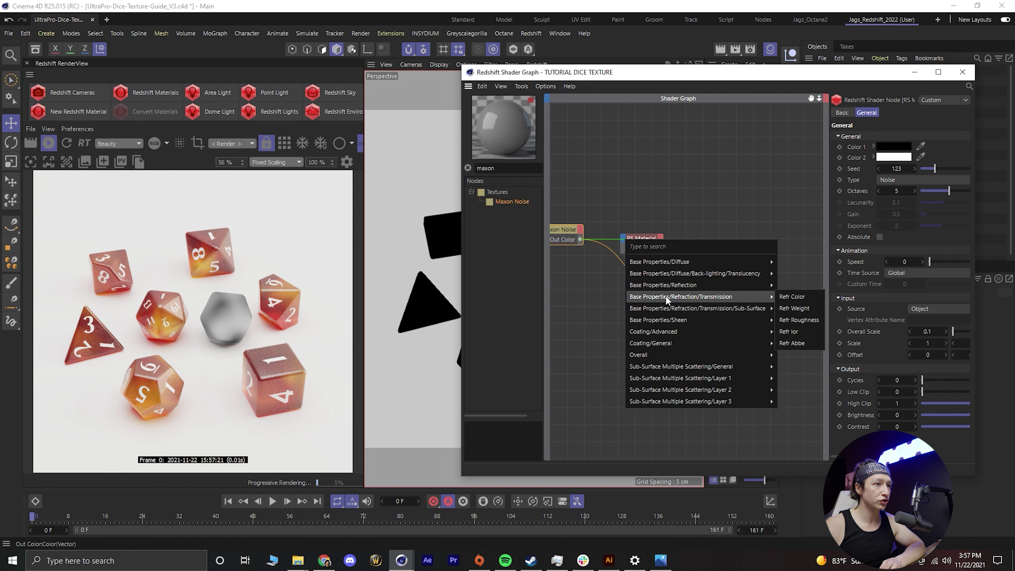
left_click(792, 297)
left_click(652, 243)
Connect RS Material's Out Color to the Material Blender's Base Color, replacing the noise, and line up the RS Material and Maxon Noise nodes
left_click_drag(663, 239, 656, 223)
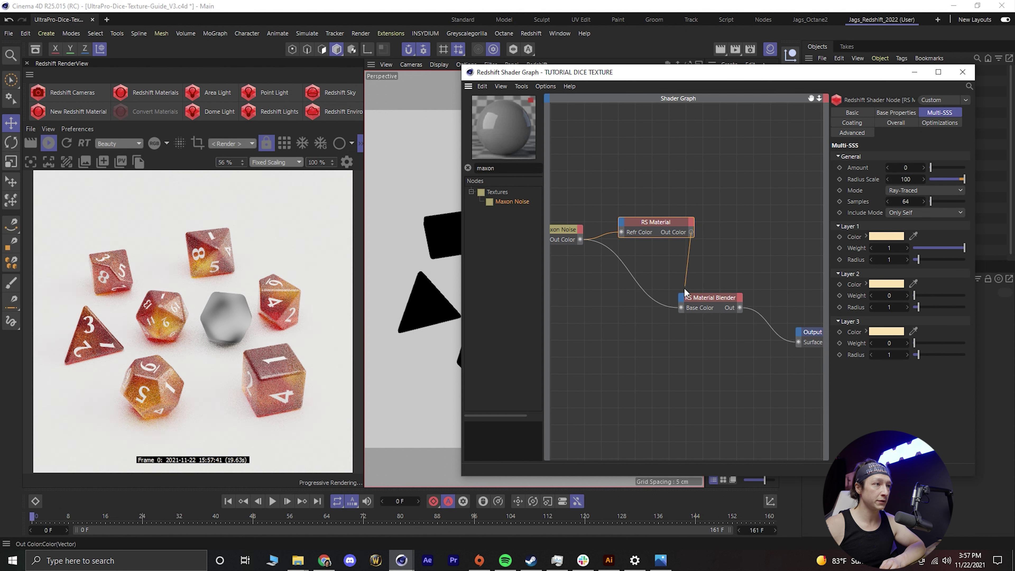
left_click_drag(682, 296, 682, 298)
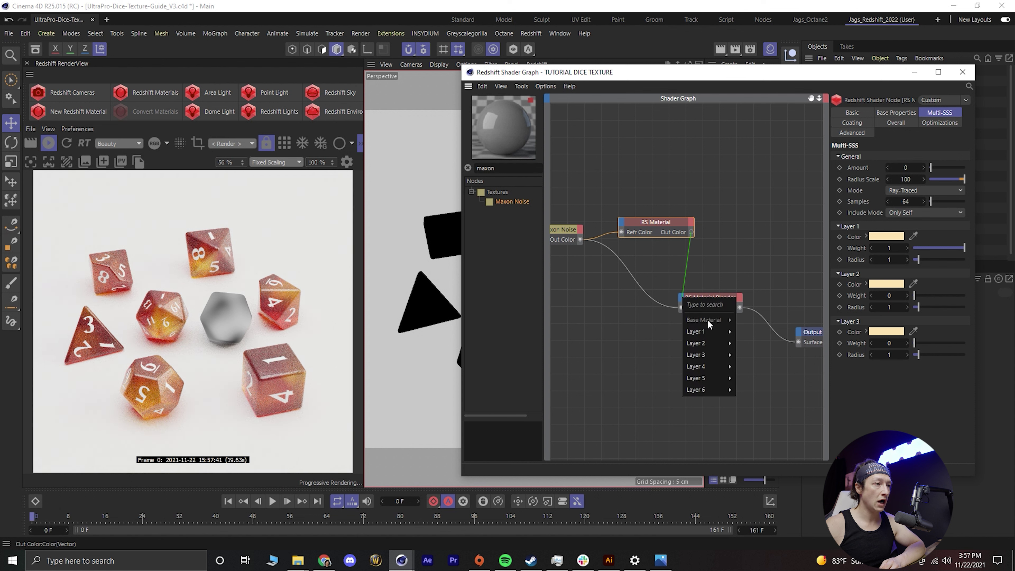
key("Escape")
left_click_drag(665, 224, 681, 306)
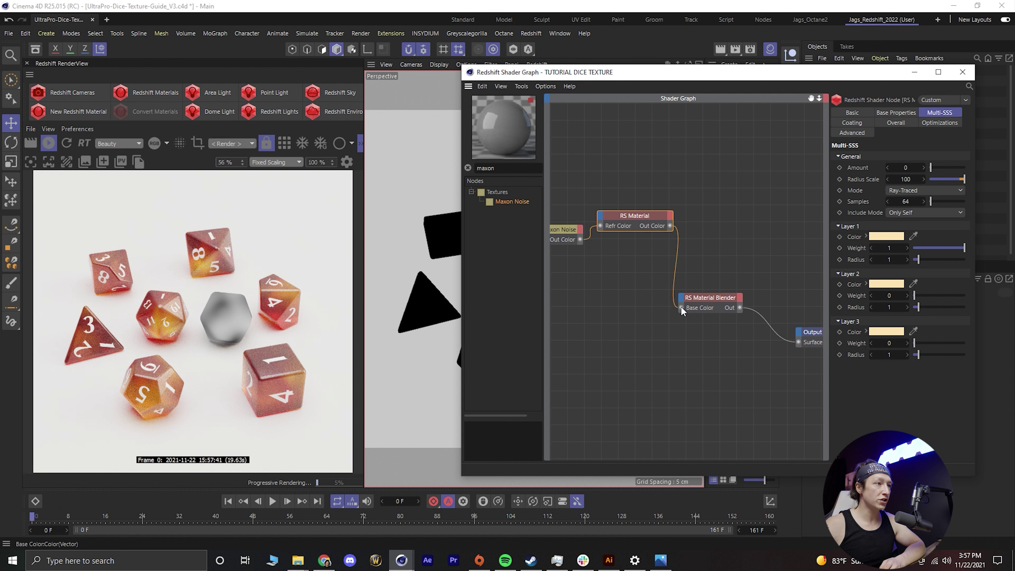
left_click_drag(633, 215, 632, 238)
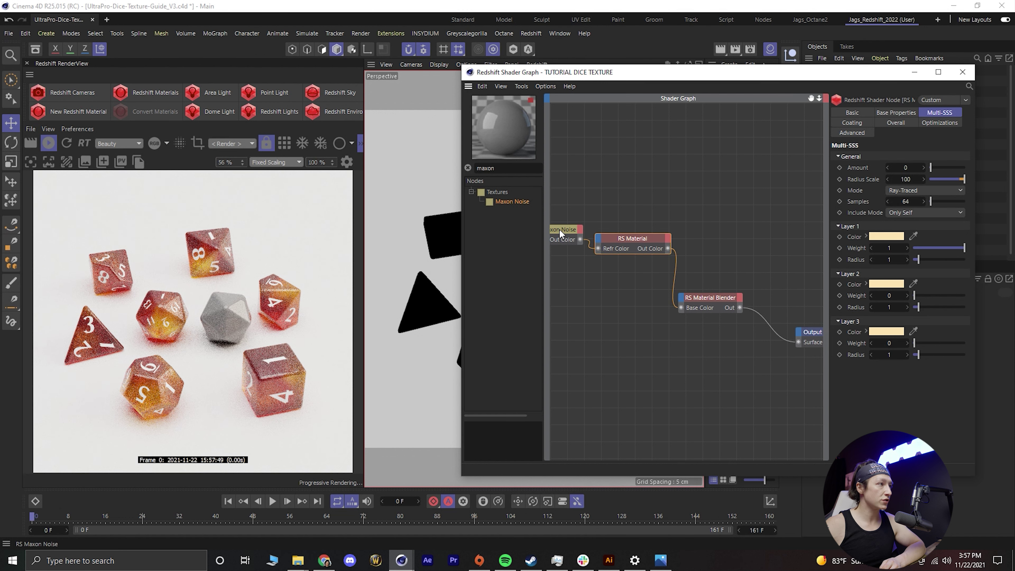
left_click_drag(559, 228, 550, 232)
left_click(623, 238)
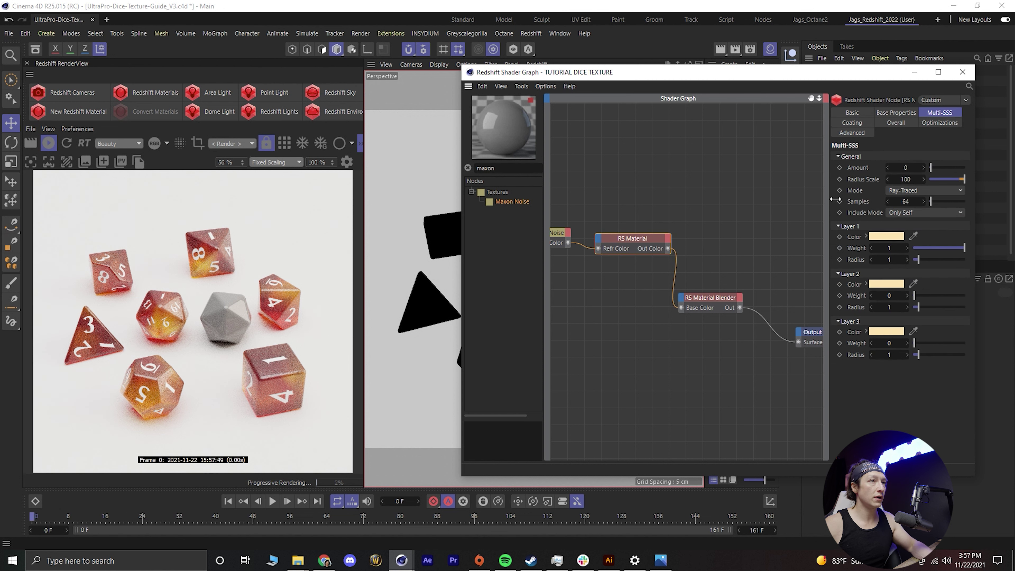
middle_click_drag(611, 206, 642, 218)
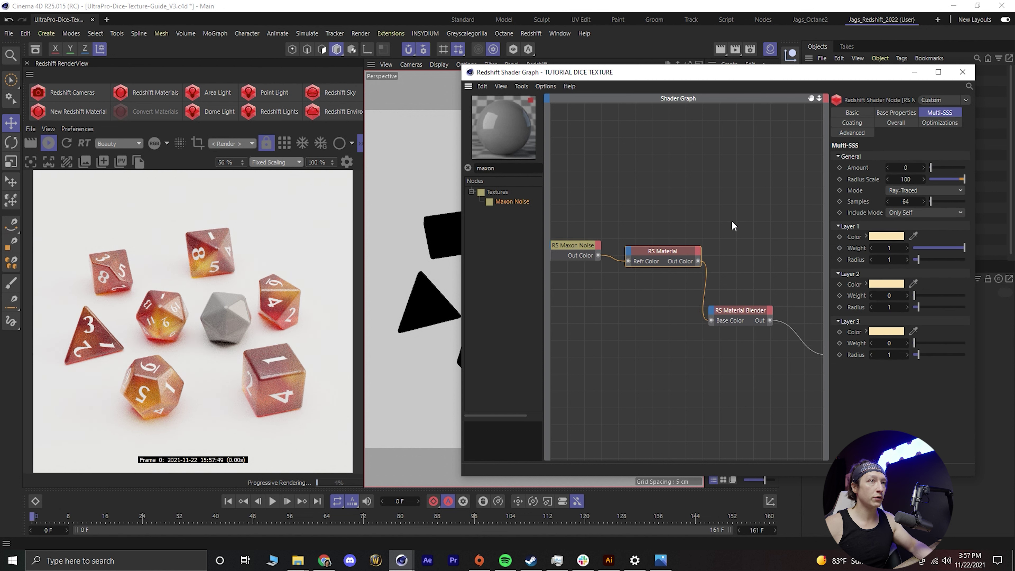
In RS Material's base properties, set the reflection roughness to 0.15 and the refraction/transmission weight to 1
left_click(892, 113)
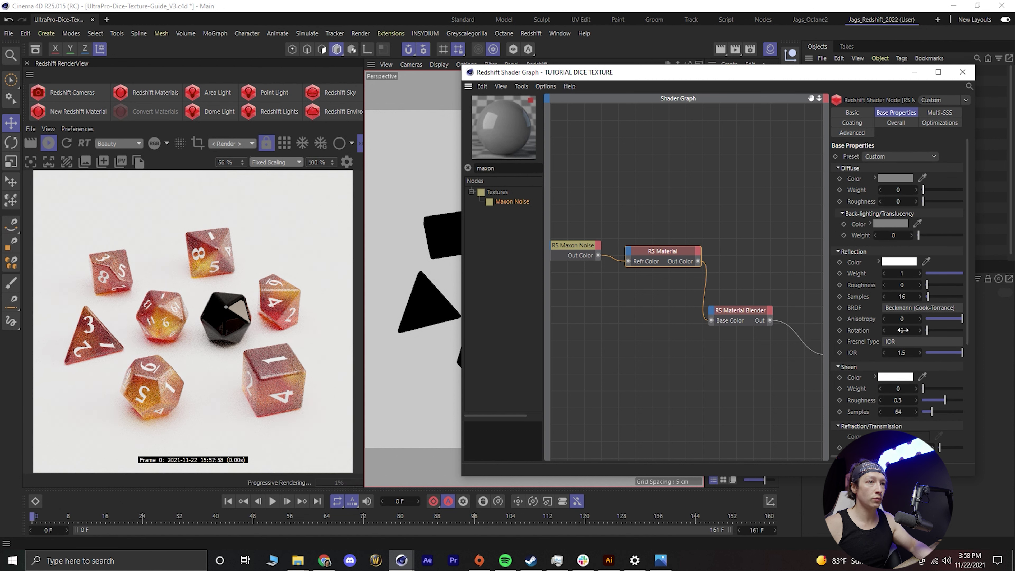
double_click(909, 287)
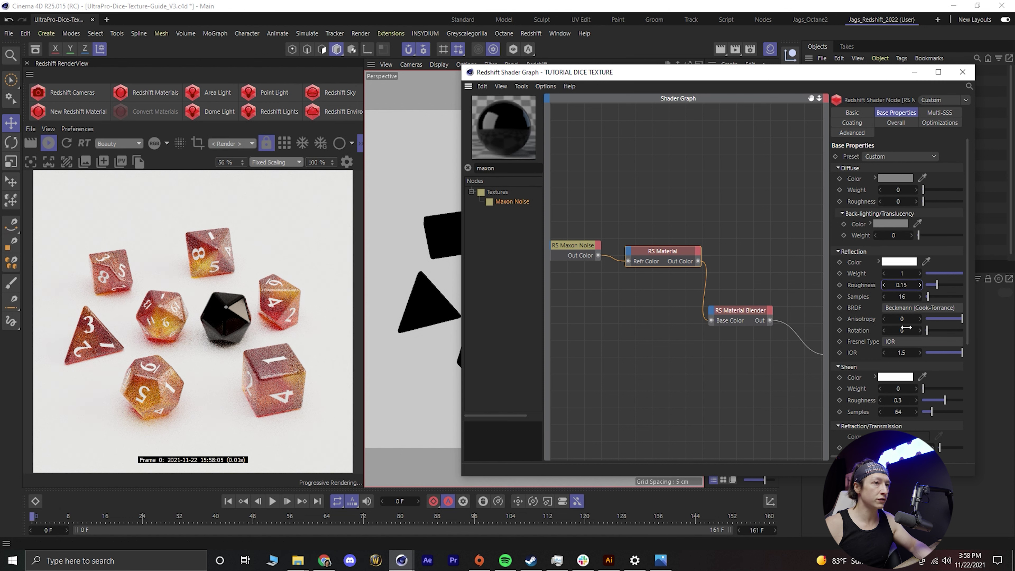
scroll(855, 401, "down", 5)
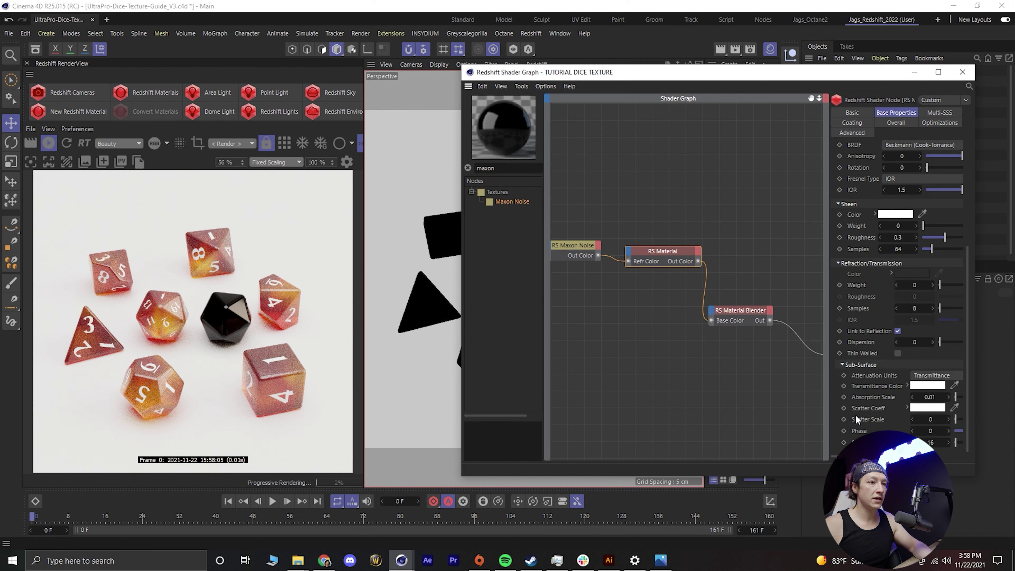
left_click_drag(982, 388, 1012, 383)
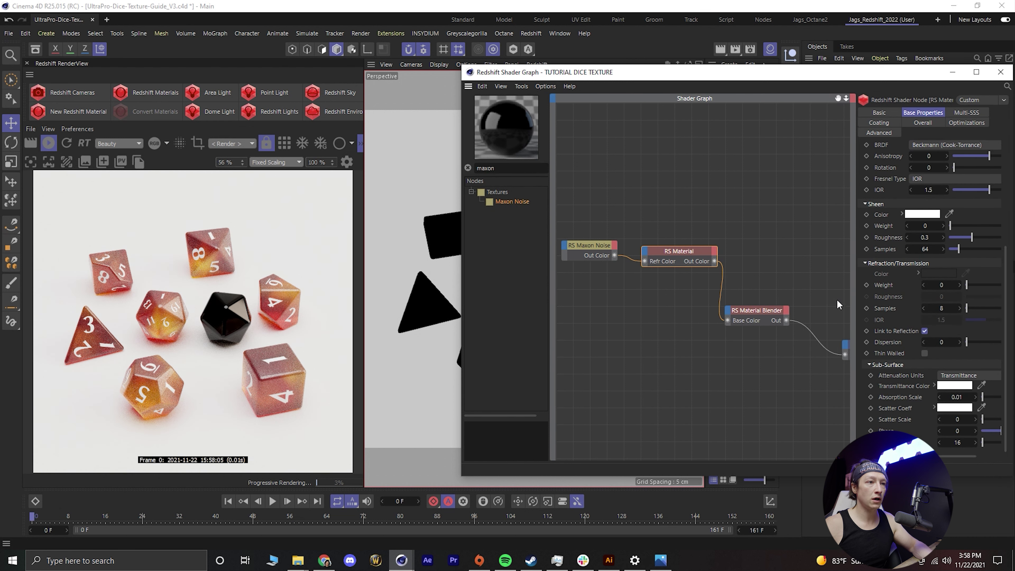
mouse_move(860, 296)
left_mouse_down()
mouse_move(843, 299)
mouse_move(854, 297)
left_mouse_up()
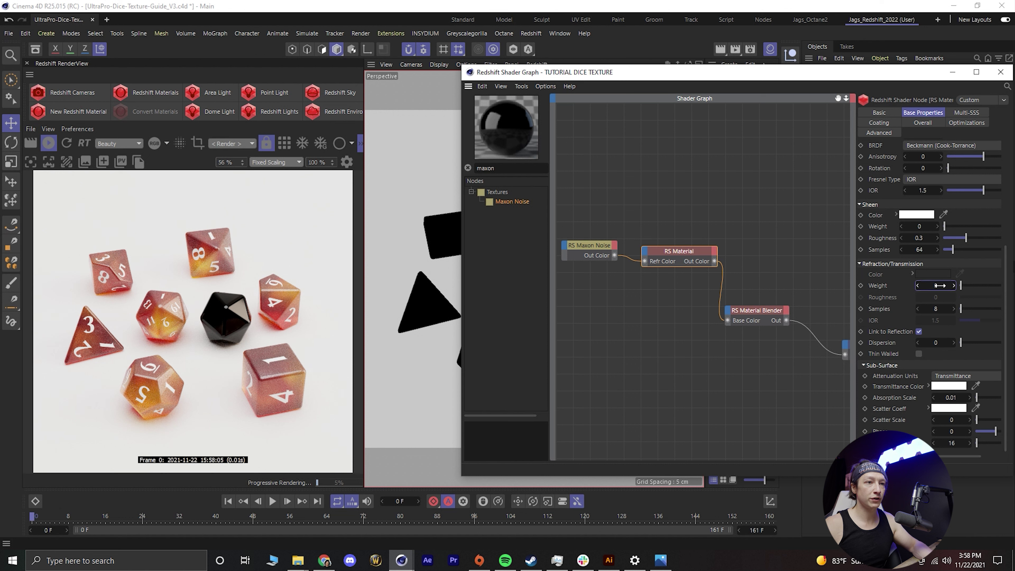
left_click_drag(940, 285, 959, 285)
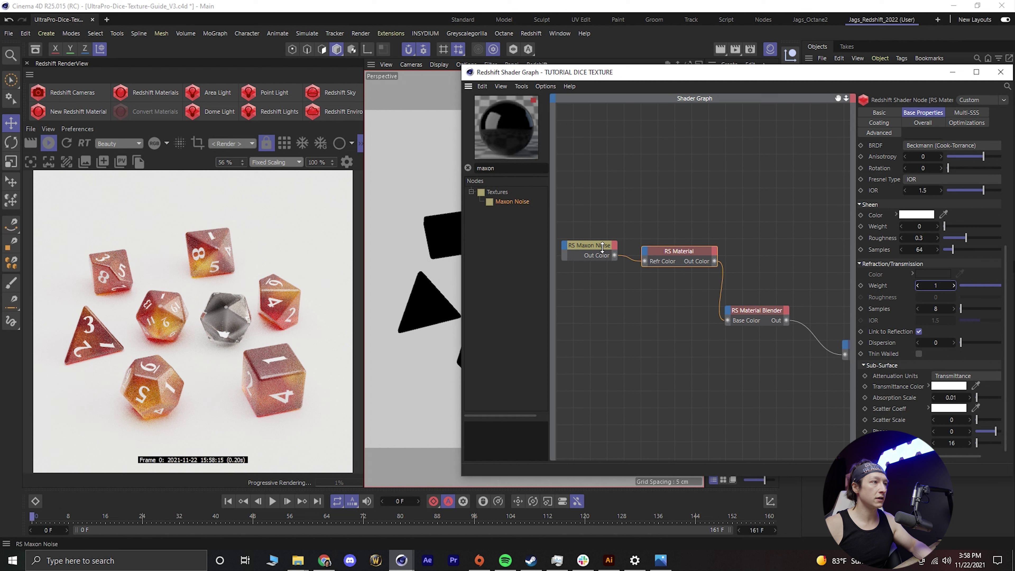
Reposition the Maxon Noise and RS Material nodes and set the noise's Color 1 to pure red (RGB 255, 0, 0)
left_click_drag(593, 244, 570, 244)
left_click_drag(677, 250, 648, 252)
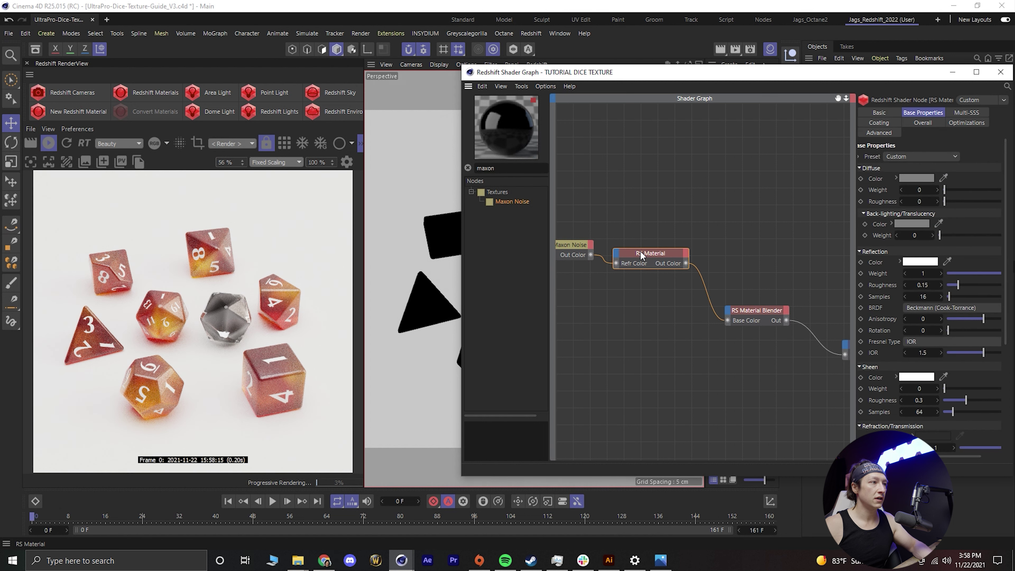
left_click(574, 243)
left_click_drag(574, 244, 582, 245)
left_click(917, 148)
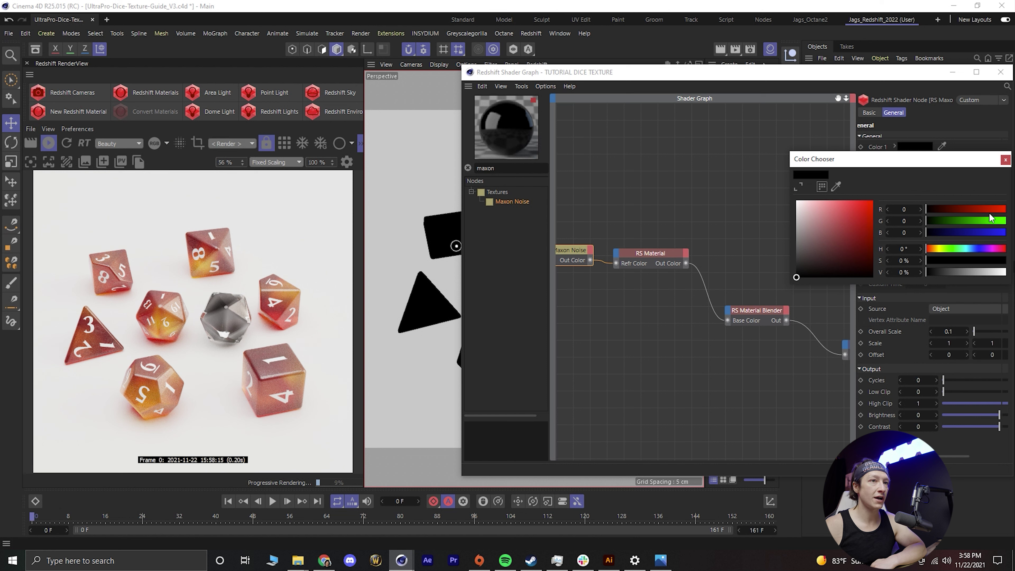
left_click_drag(992, 209, 1009, 209)
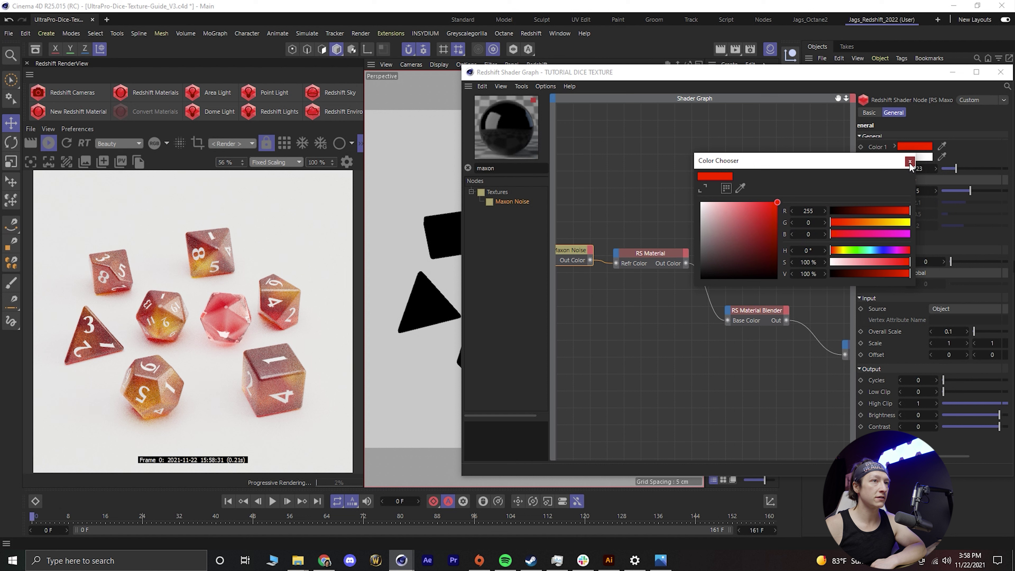
Set the Maxon Noise's Color 2 to green with hue 92°, saturation 78% and value 82%
left_click(918, 157)
mouse_move(950, 261)
left_mouse_down()
mouse_move(967, 261)
mouse_move(948, 261)
left_mouse_up()
left_click(988, 272)
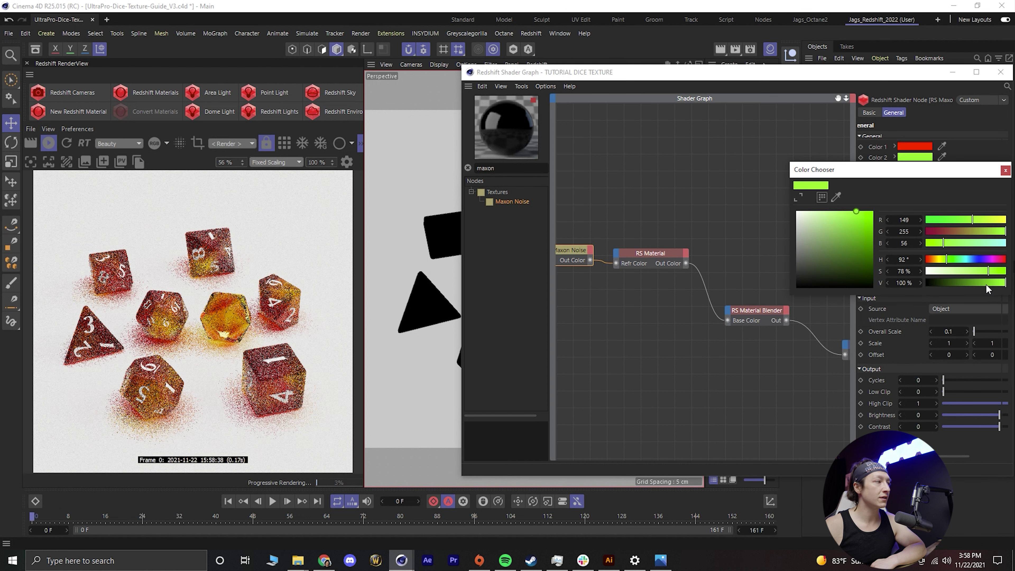
left_click(992, 283)
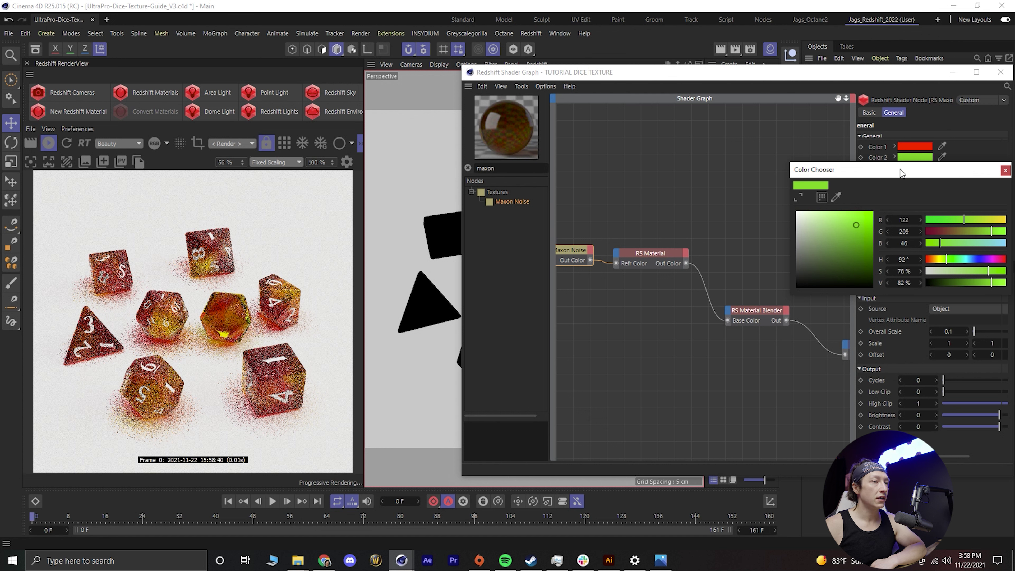
left_click_drag(901, 171, 737, 149)
left_click(843, 150)
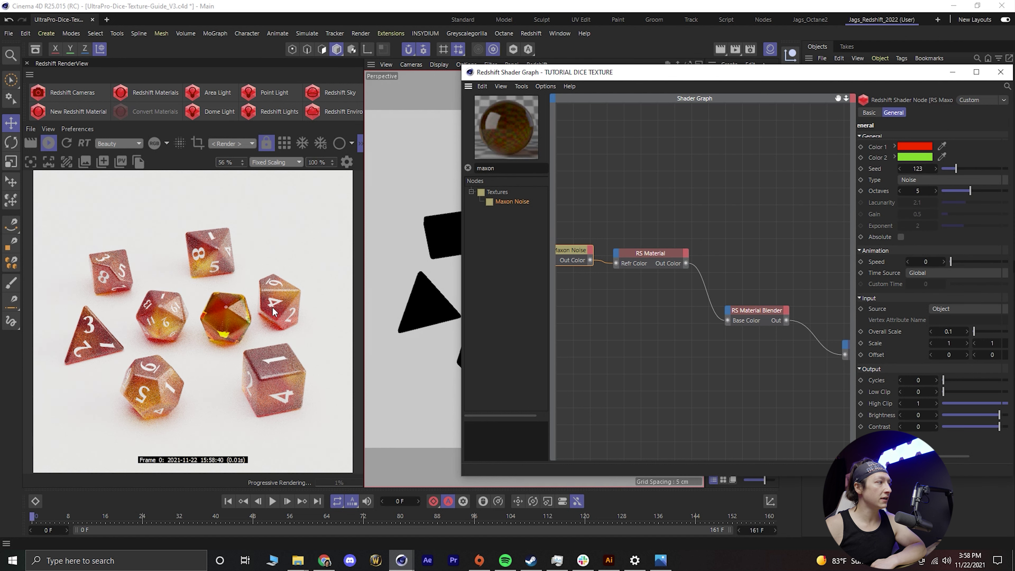
Raise the RS Material's reflection roughness to 0.42
left_click(650, 255)
left_click_drag(960, 284, 978, 285)
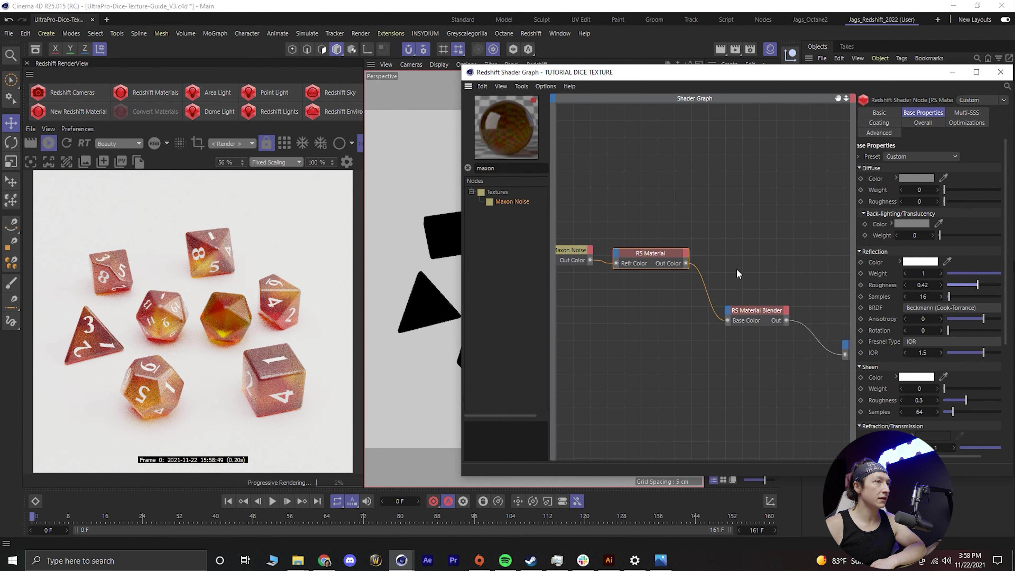
Examine the reflection, refraction and sub-surface settings of the DICE COLOR 1 node in the D20.V2 material's shader graph
left_click_drag(646, 76, 266, 75)
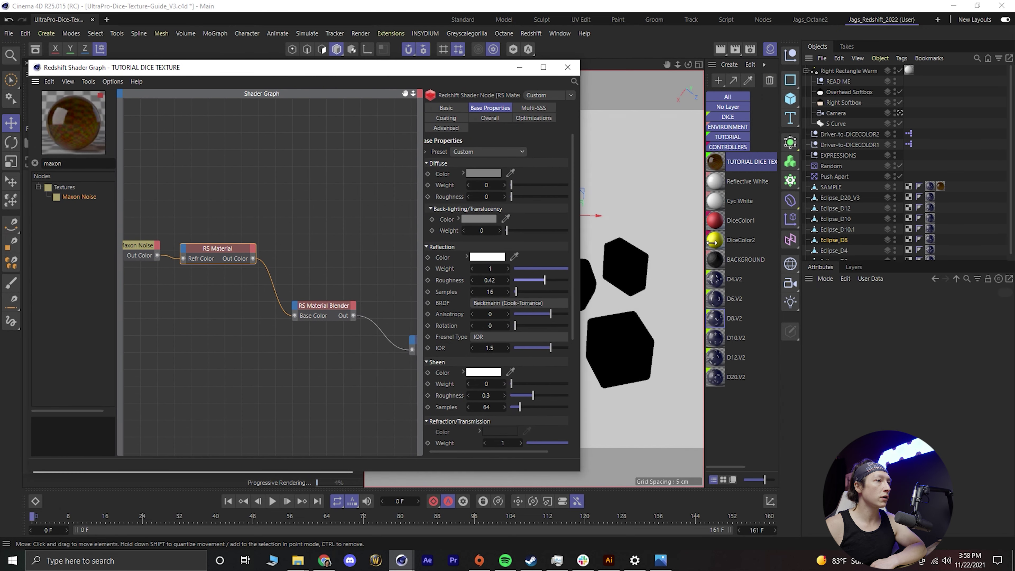
left_click(733, 377)
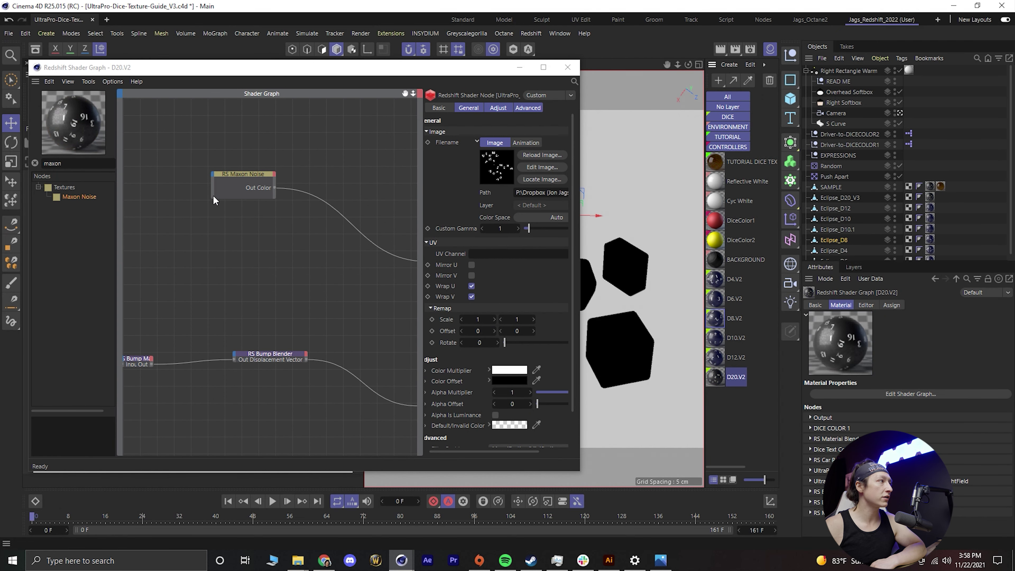
left_click(216, 178)
middle_click_drag(332, 211, 224, 214)
left_click(350, 260)
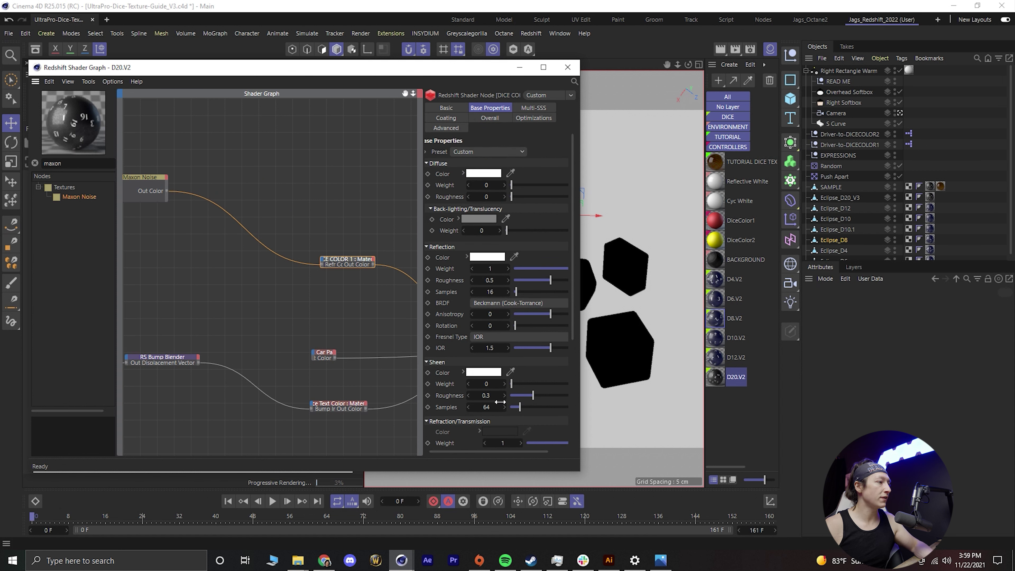
scroll(447, 393, "down", 4)
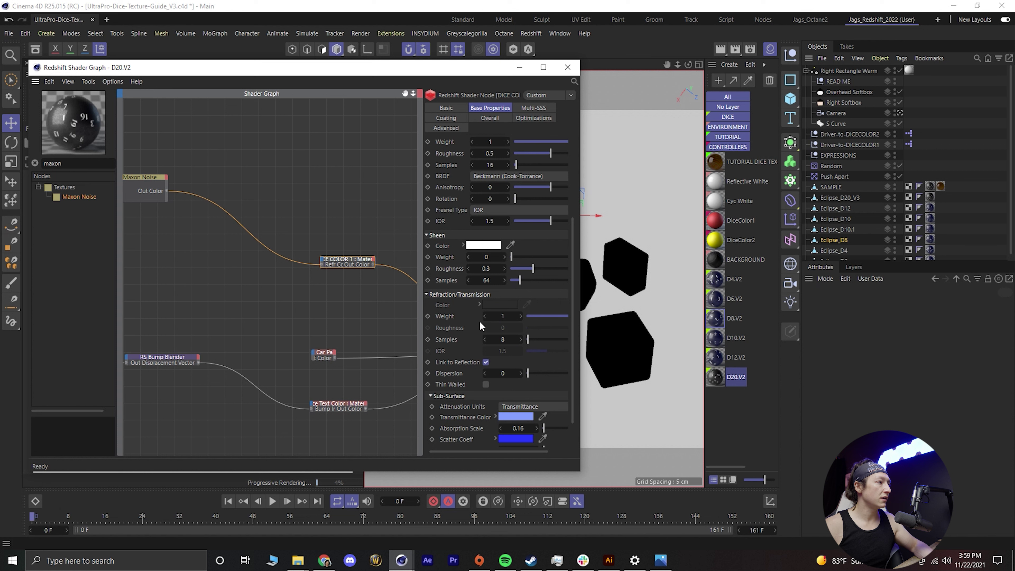
scroll(468, 404, "down", 1)
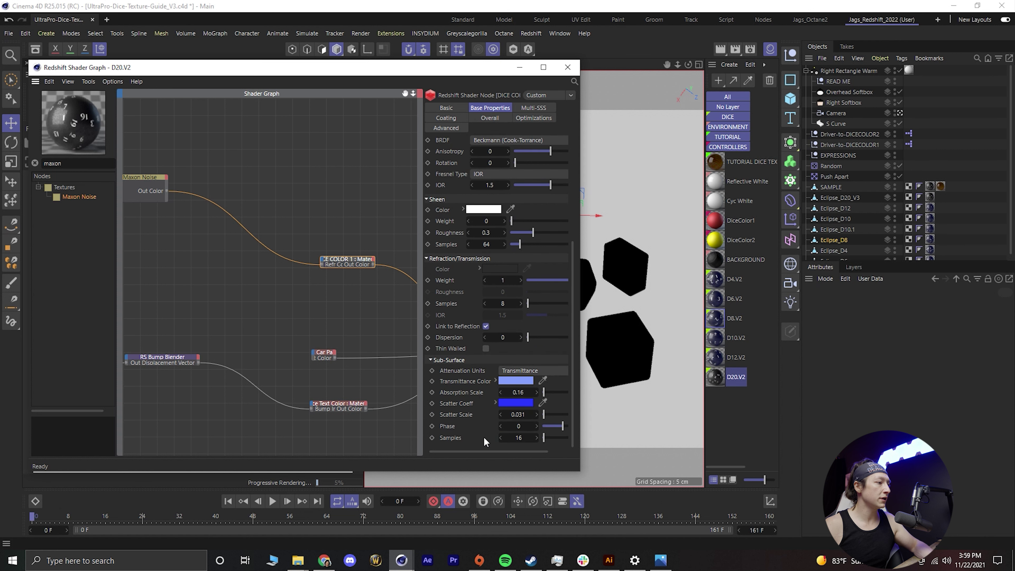
left_click_drag(406, 73, 587, 76)
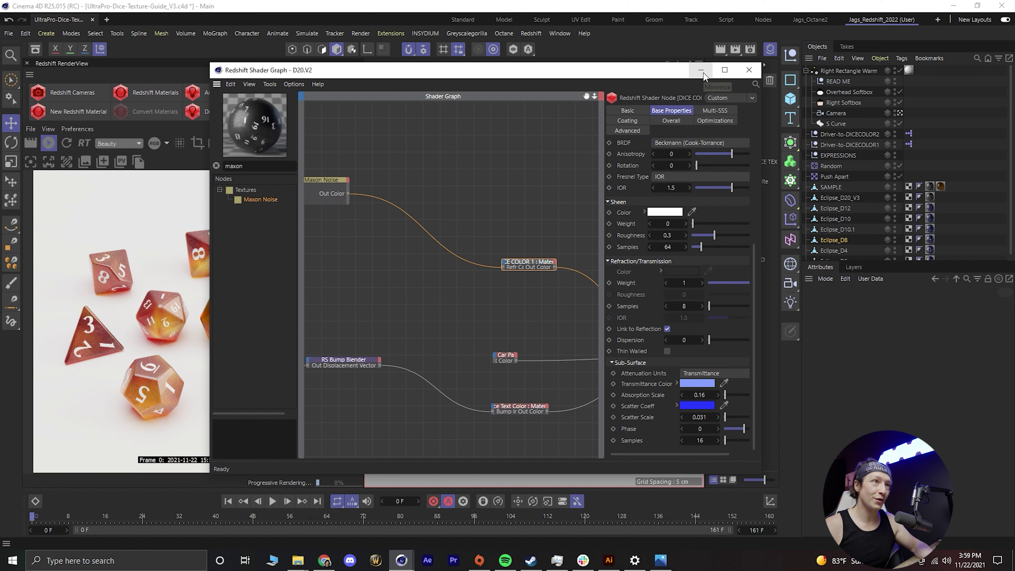
left_click(702, 72)
Reopen the TUTORIAL DICE TEXTURE shader graph and set the RS Material's sub-surface absorption scale to 0.16
left_click(719, 165)
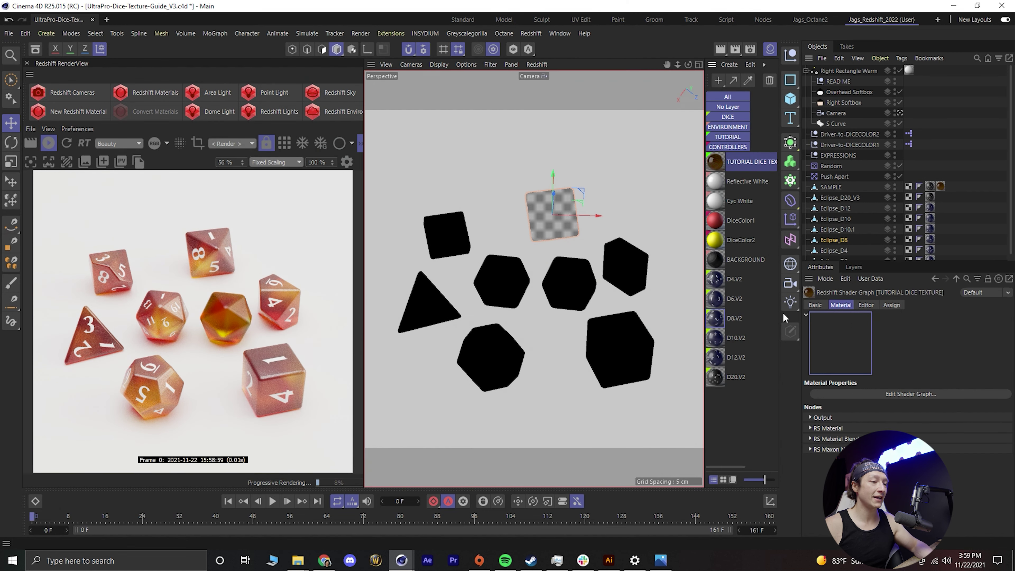
left_click(890, 394)
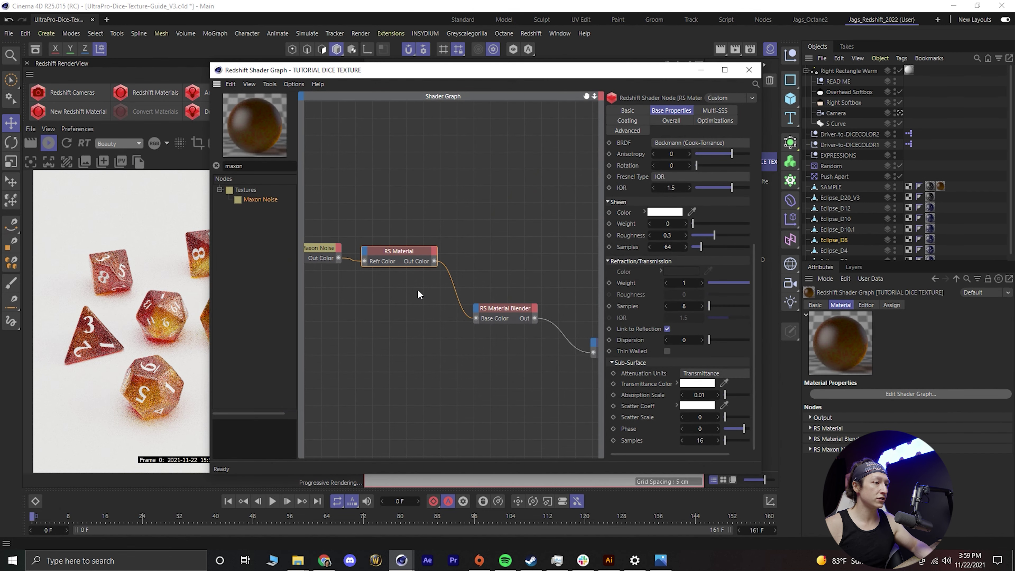
double_click(699, 396)
key("BackSpace")
type("0.16")
key("Return")
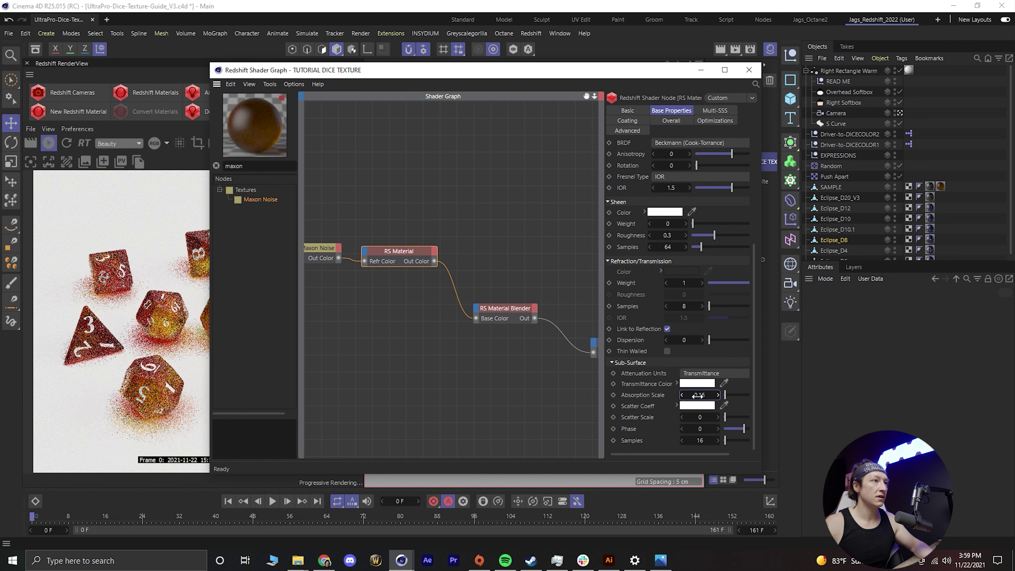
left_click(662, 247)
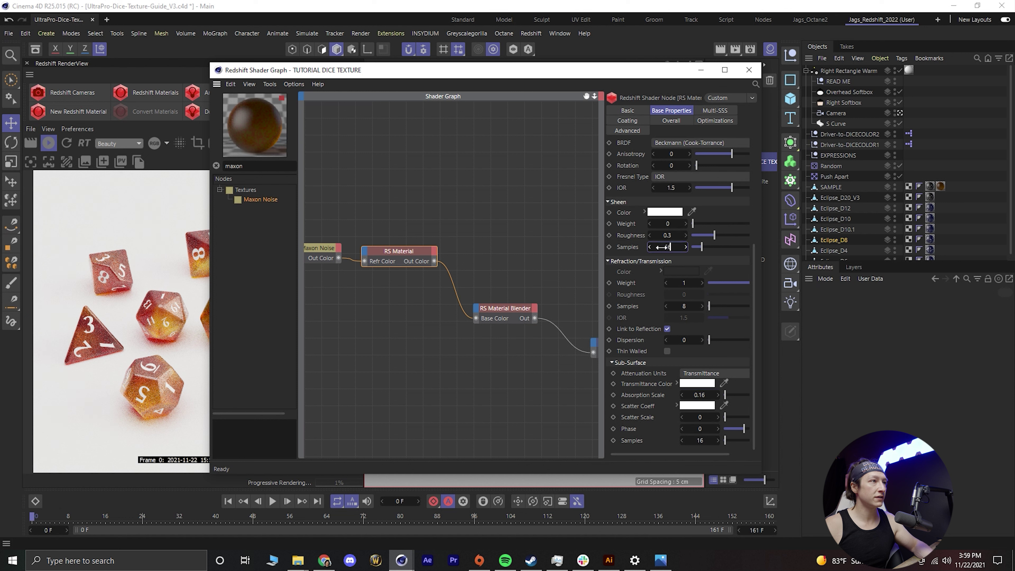
type("5")
key("Return")
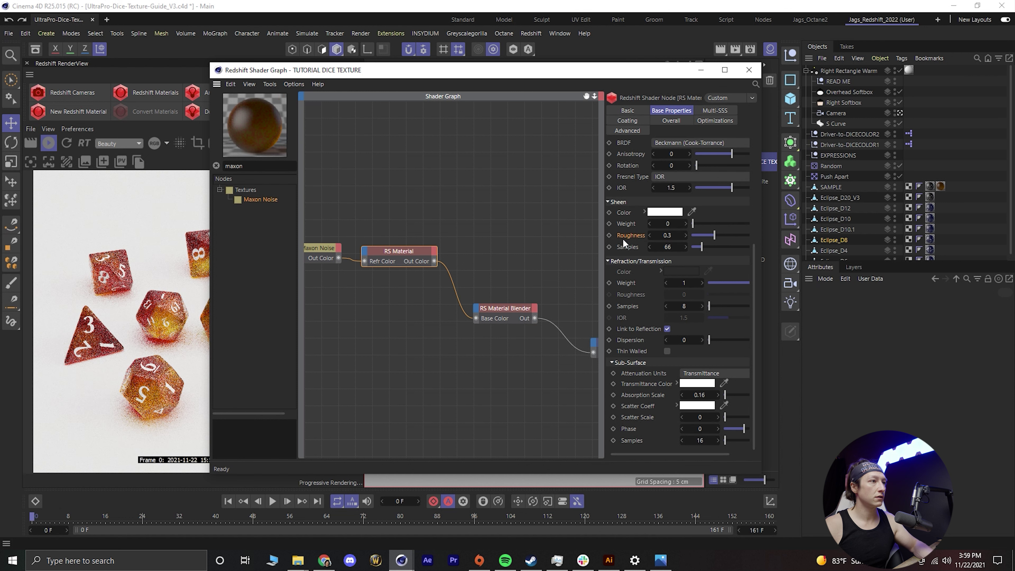
Set the RS Material's reflection roughness to 0.5
scroll(625, 239, "up", 4)
left_click(676, 282)
type("0.5")
key("Return")
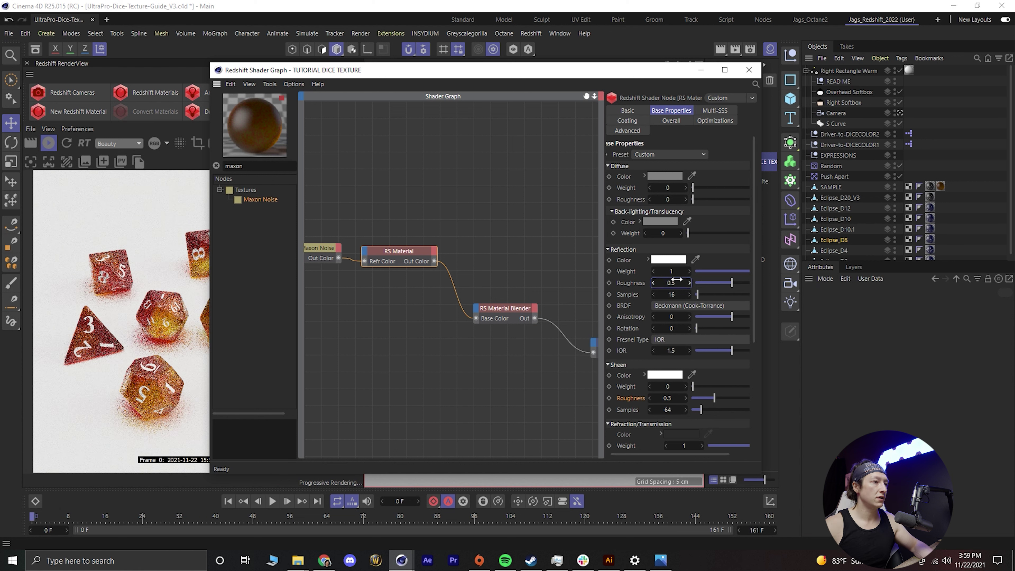
scroll(628, 395, "down", 5)
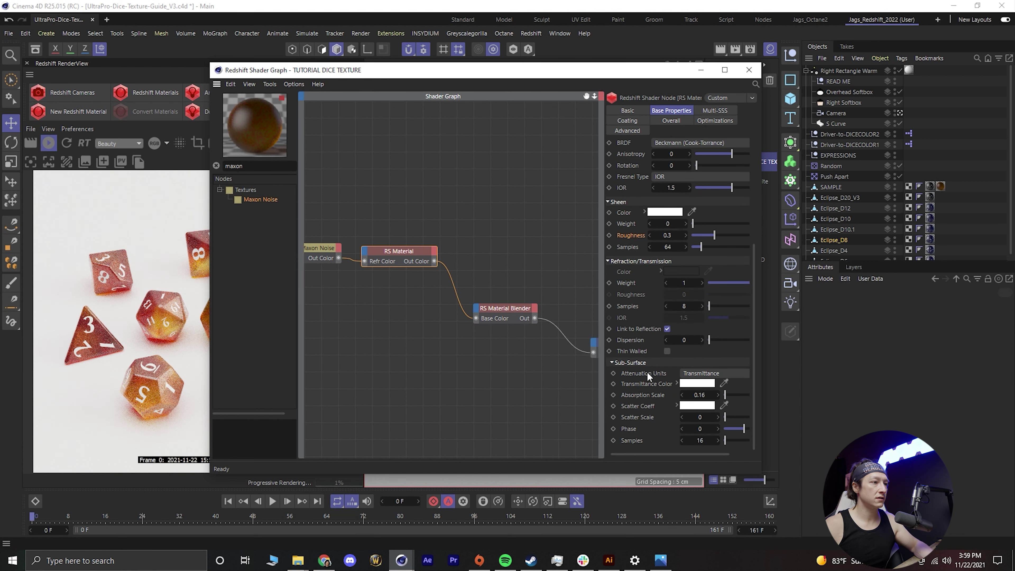
Examine the sub-surface settings of the DICE COLOR 1 node in the D20.V2 material's shader graph
left_click_drag(542, 74, 427, 64)
left_click(735, 365)
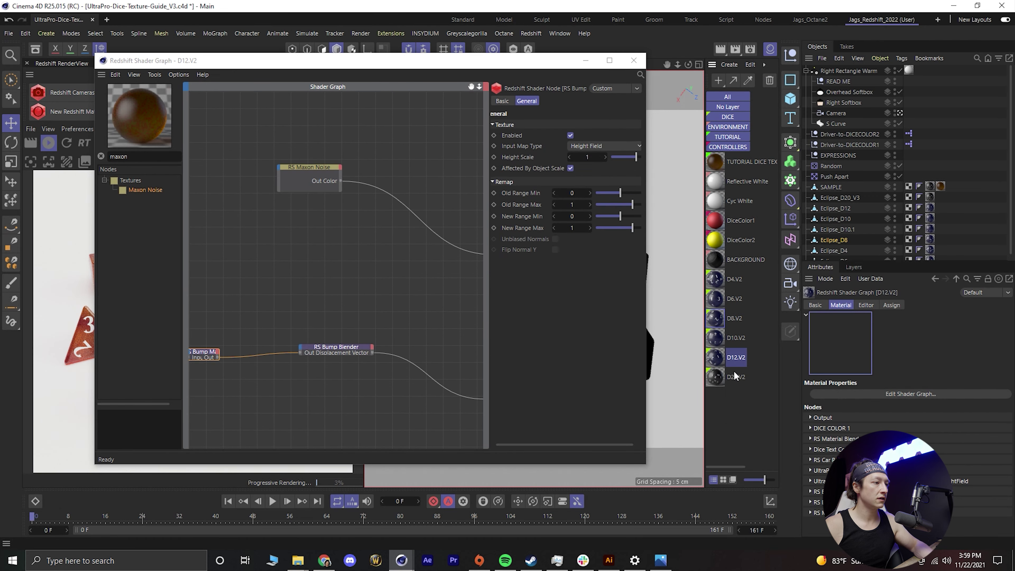
left_click(734, 377)
left_click_drag(385, 233, 436, 298)
scroll(520, 397, "down", 5)
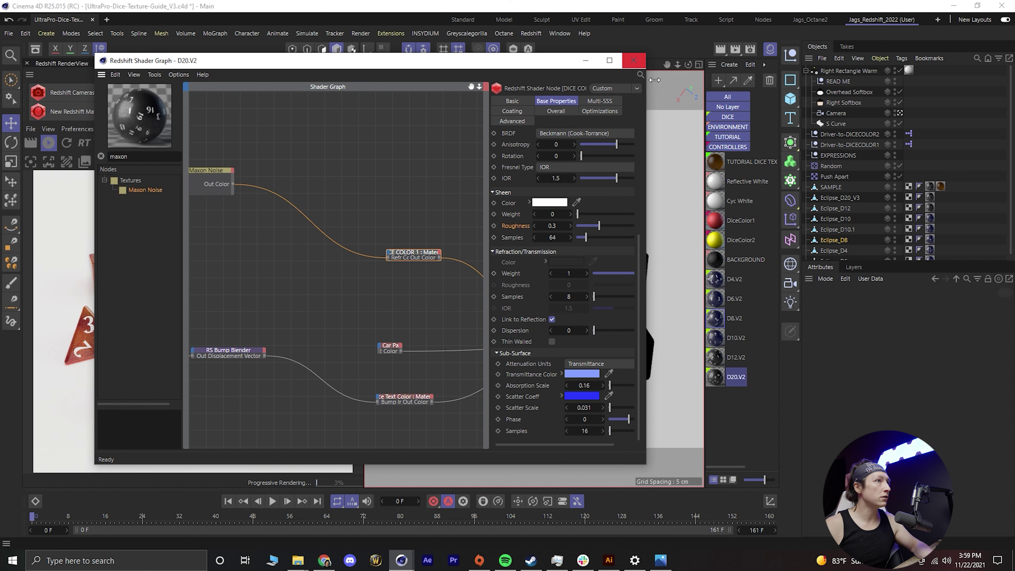
Reopen the TUTORIAL DICE TEXTURE shader graph and set the RS Material's sub-surface scatter scale to 0.031
left_click(724, 162)
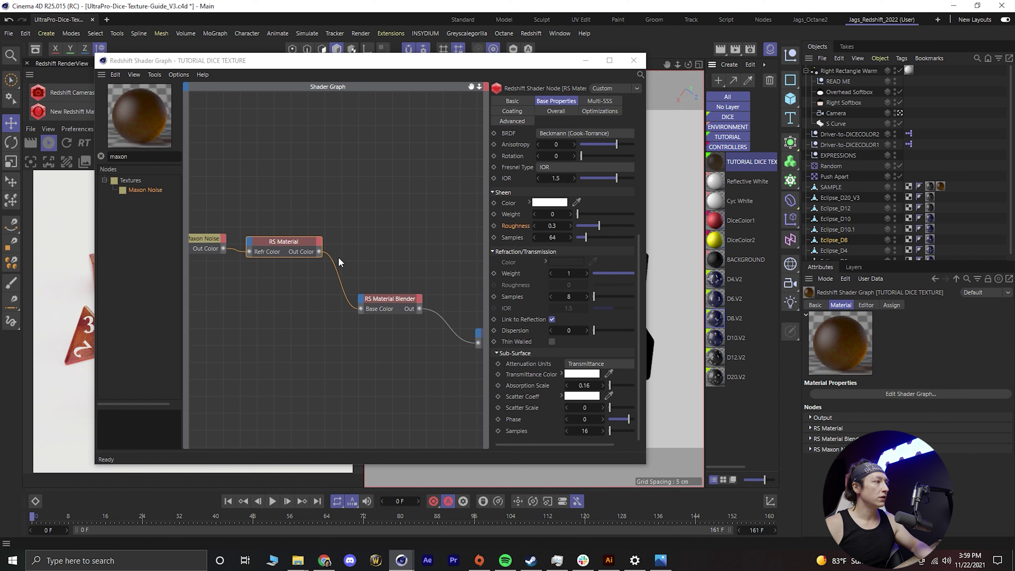
left_click(282, 242)
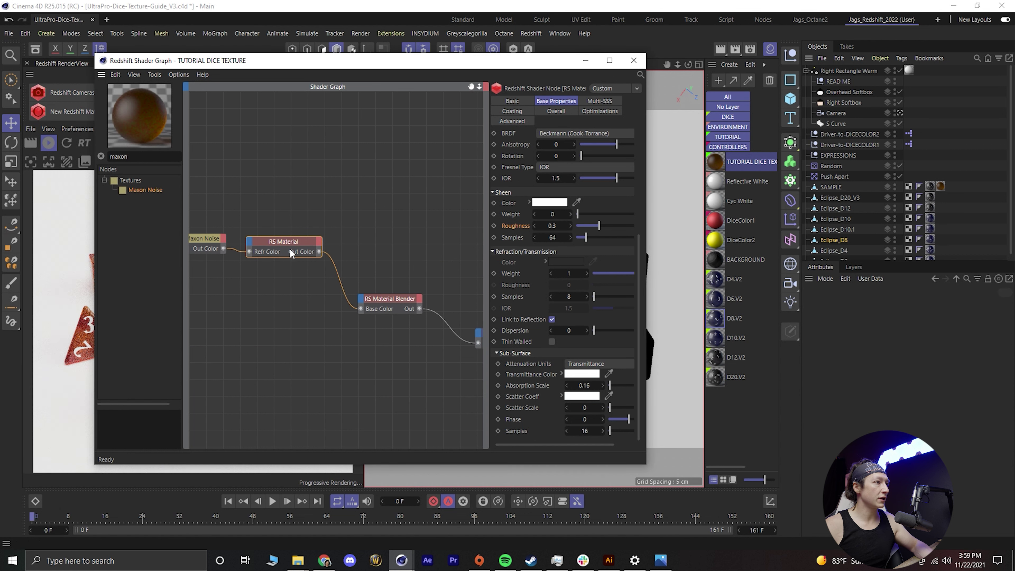
left_click(587, 408)
type(".031")
key("Return")
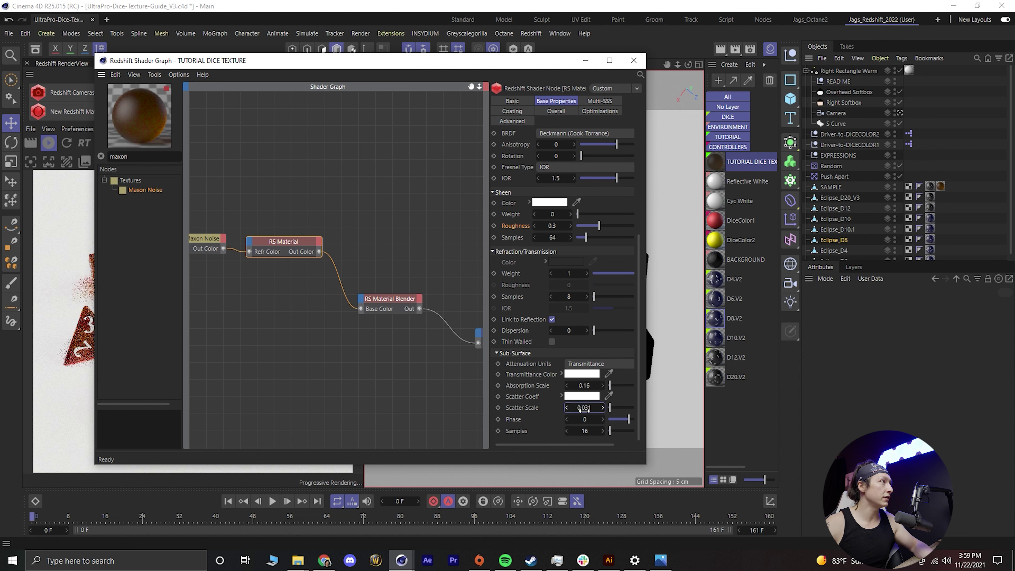
Add a Car Paint node below the RS Material and connect its Out Color directly to the Output node's Surface
left_click_drag(384, 68, 734, 95)
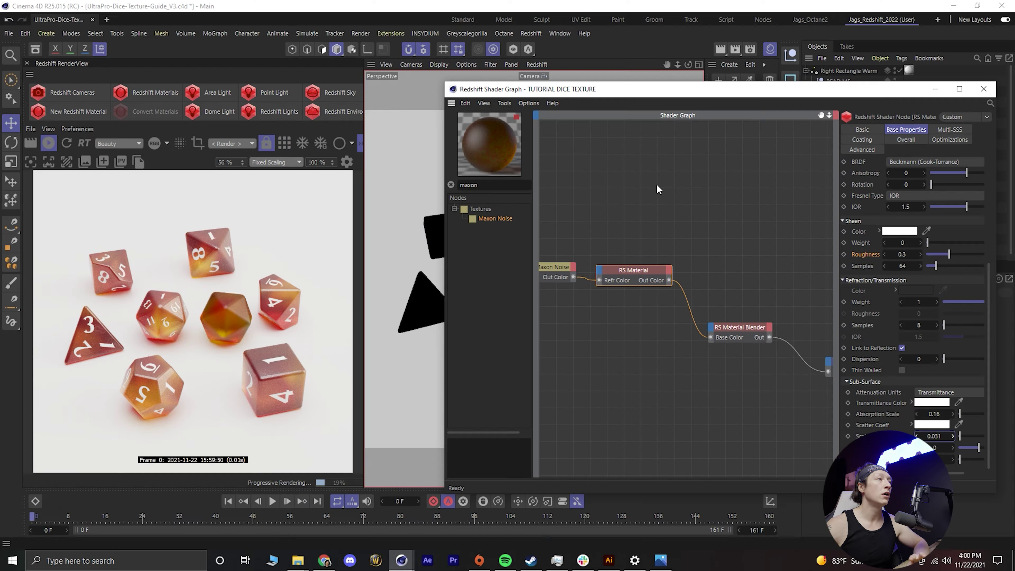
double_click(493, 185)
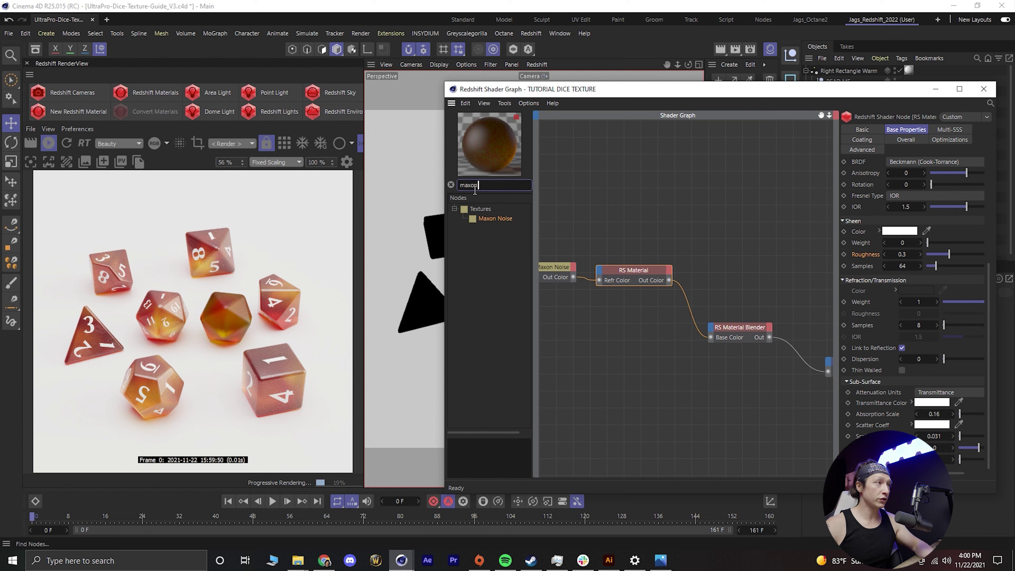
type("car pa")
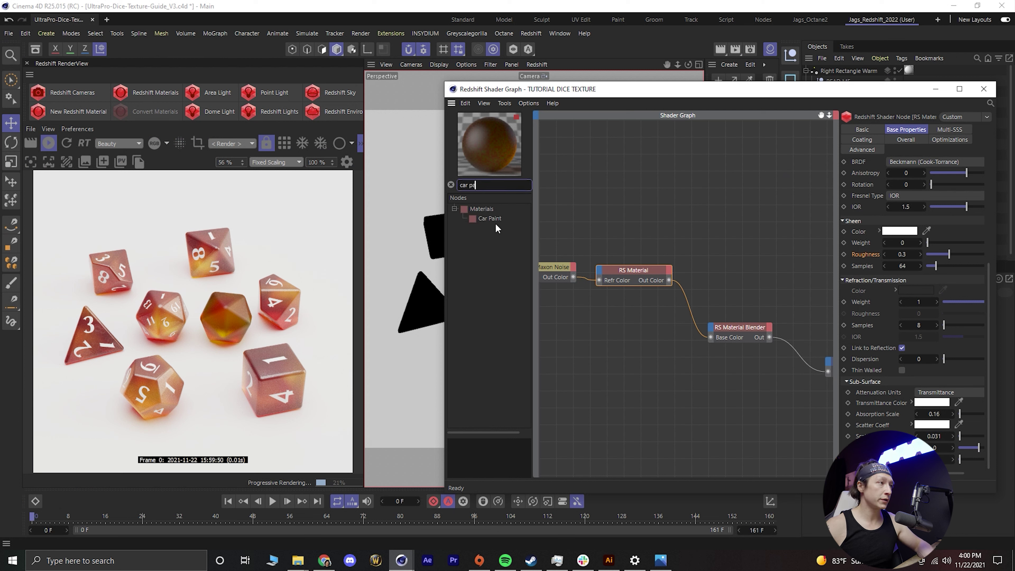
left_click_drag(491, 219, 588, 353)
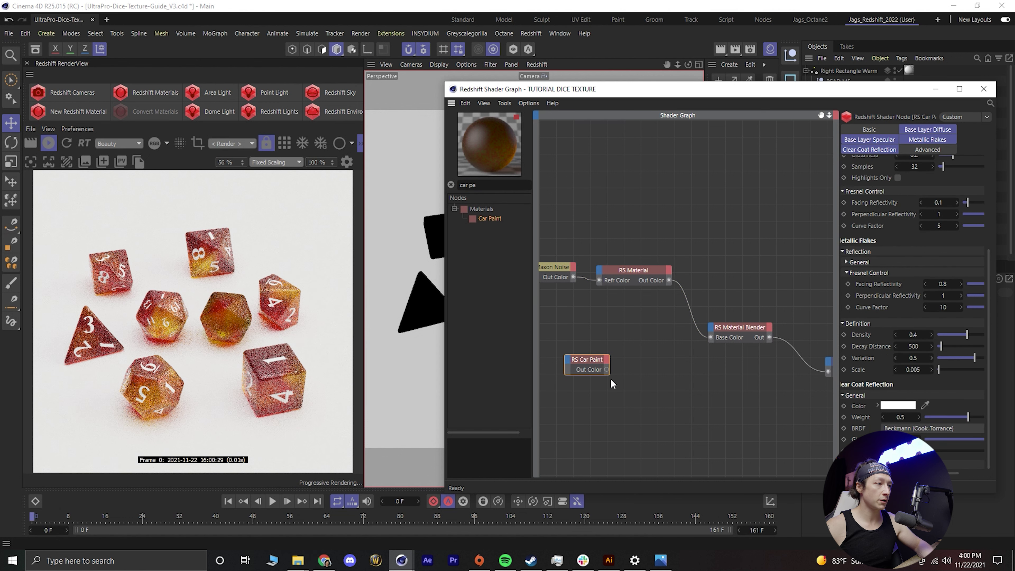
middle_click_drag(705, 361, 658, 357)
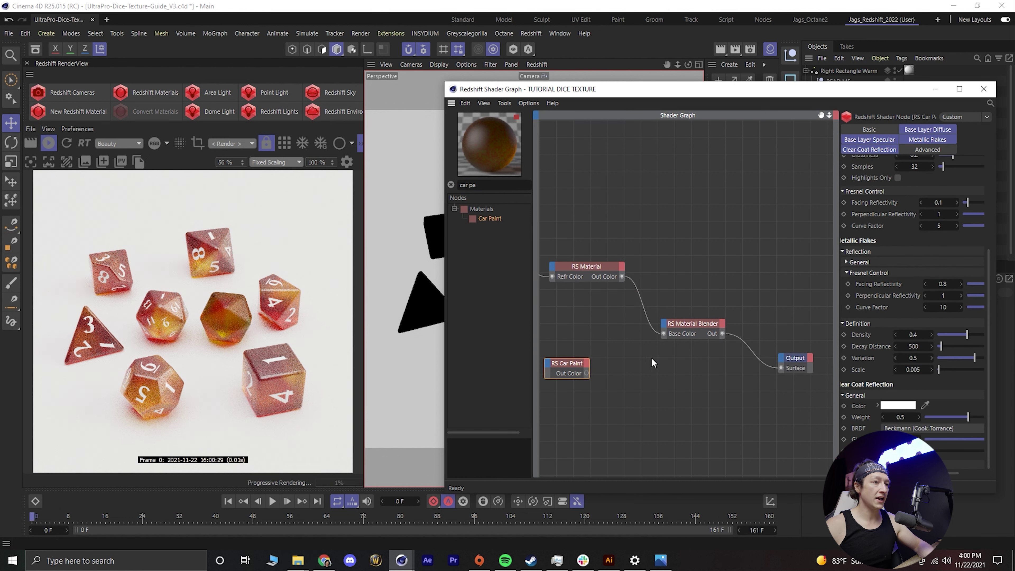
left_click_drag(590, 373, 781, 368)
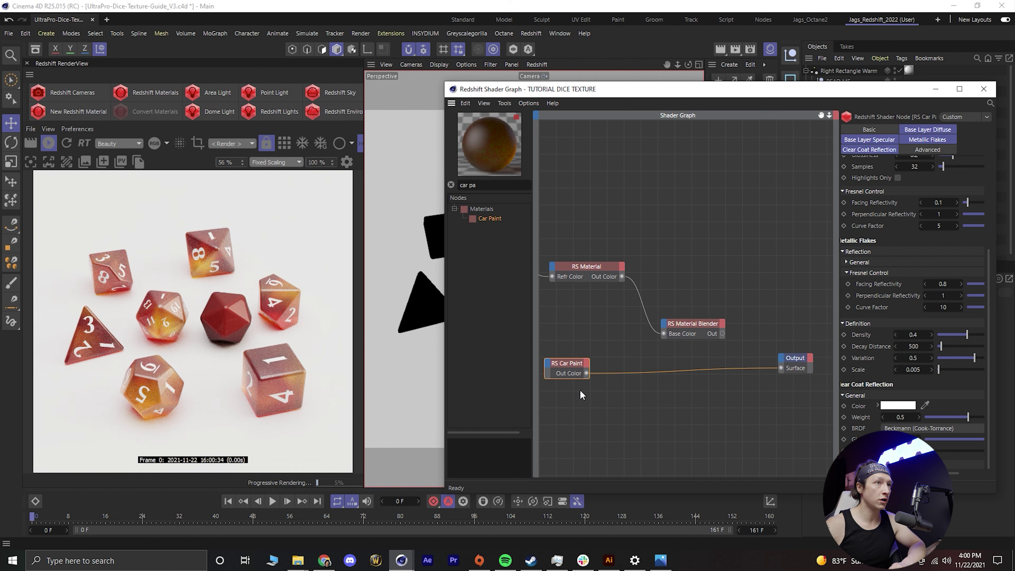
Set the Car Paint's base layer diffuse and base layer specular weights to 0
left_click(907, 128)
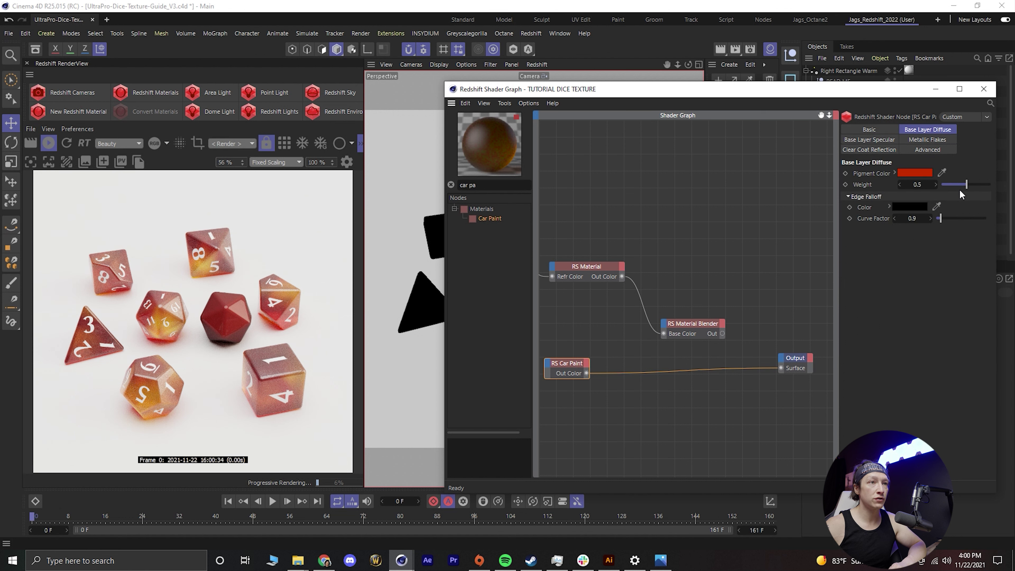
left_click(879, 139)
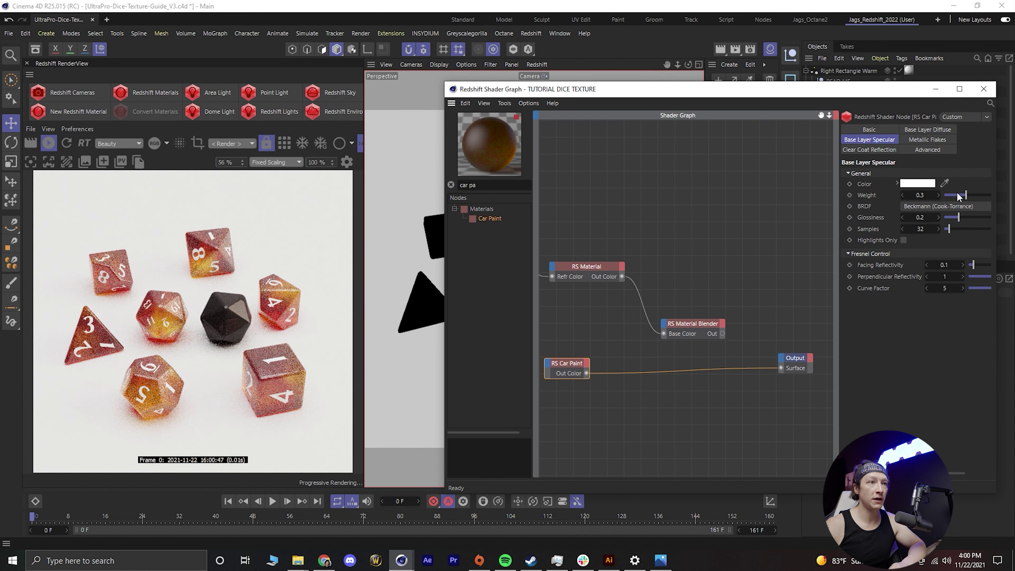
Set the facing reflectivity of the Car Paint's metallic flakes to 1
left_click(919, 140)
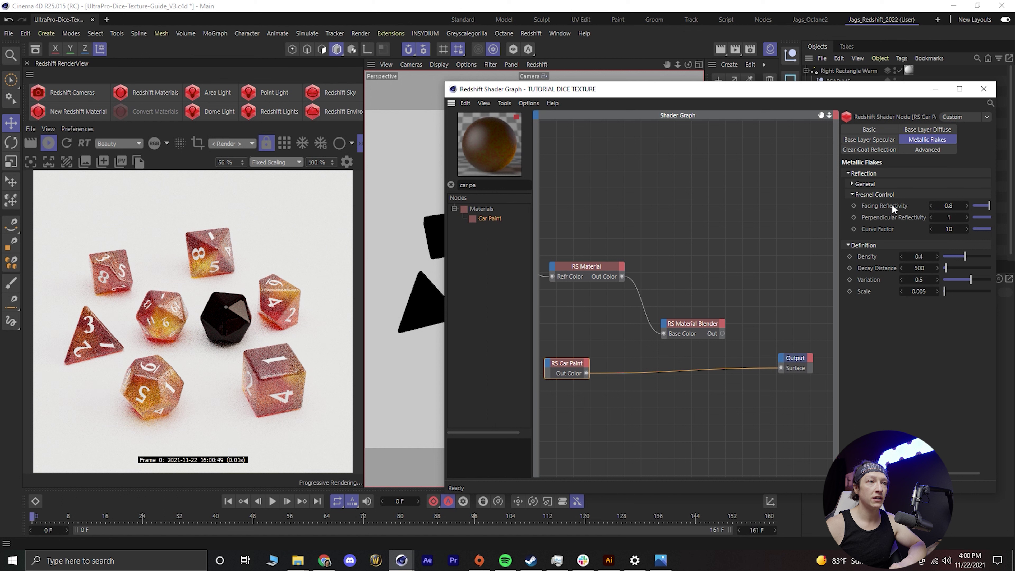
left_click(853, 184)
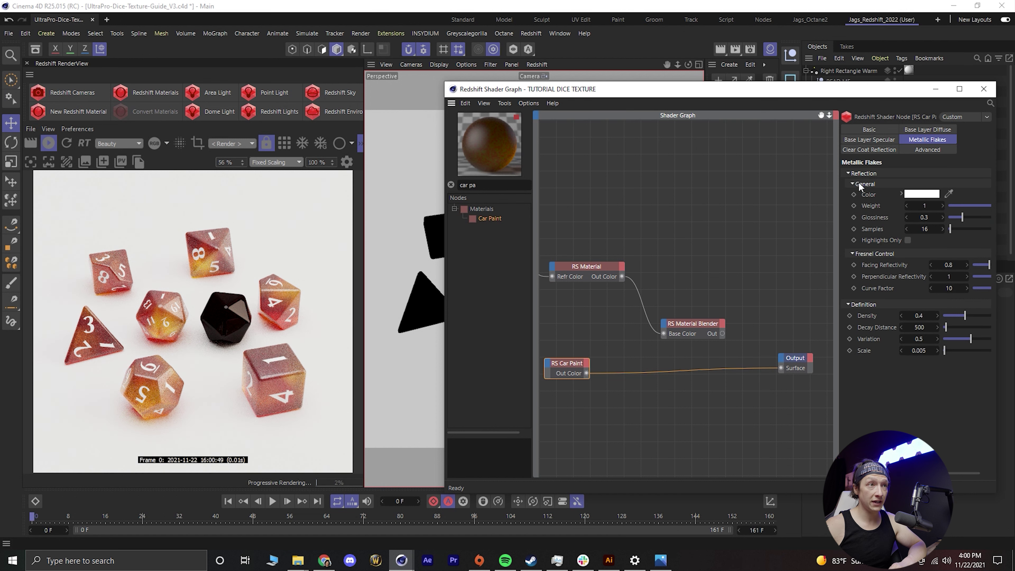
left_click(941, 266)
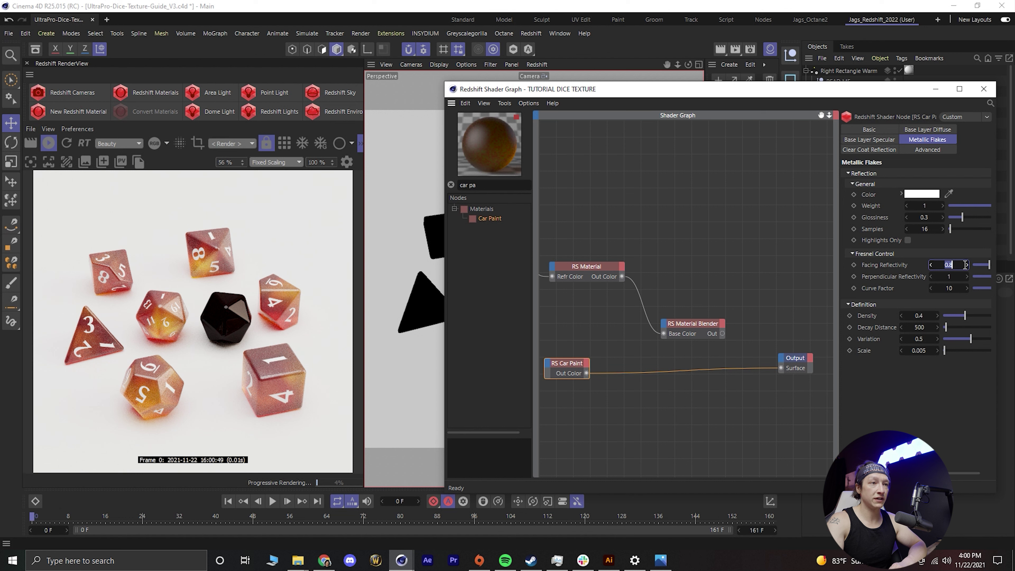
type("1")
key("Return")
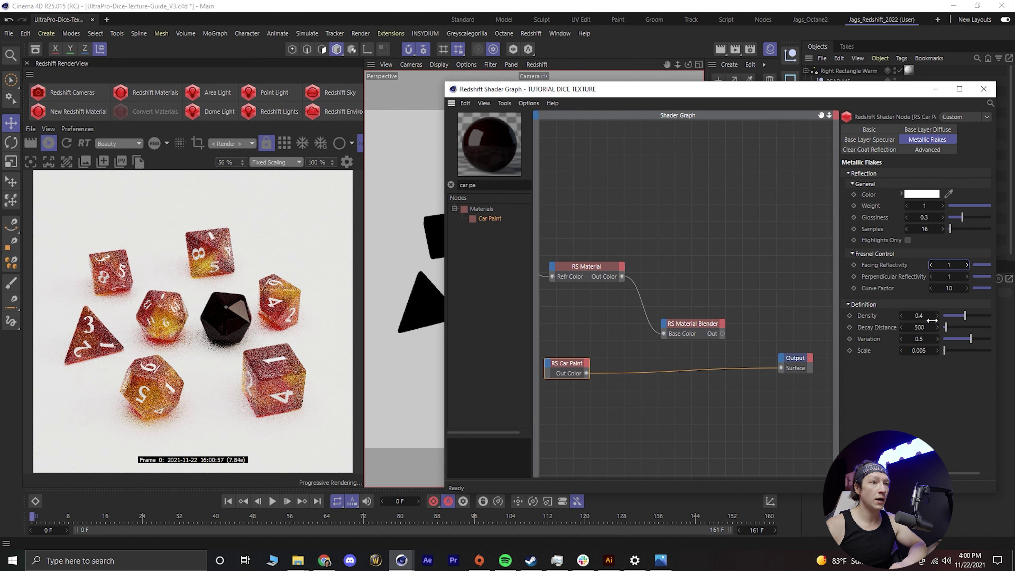
Try a metallic flake density of about 0.141 and a scale of about 0.073
left_click_drag(964, 316, 952, 318)
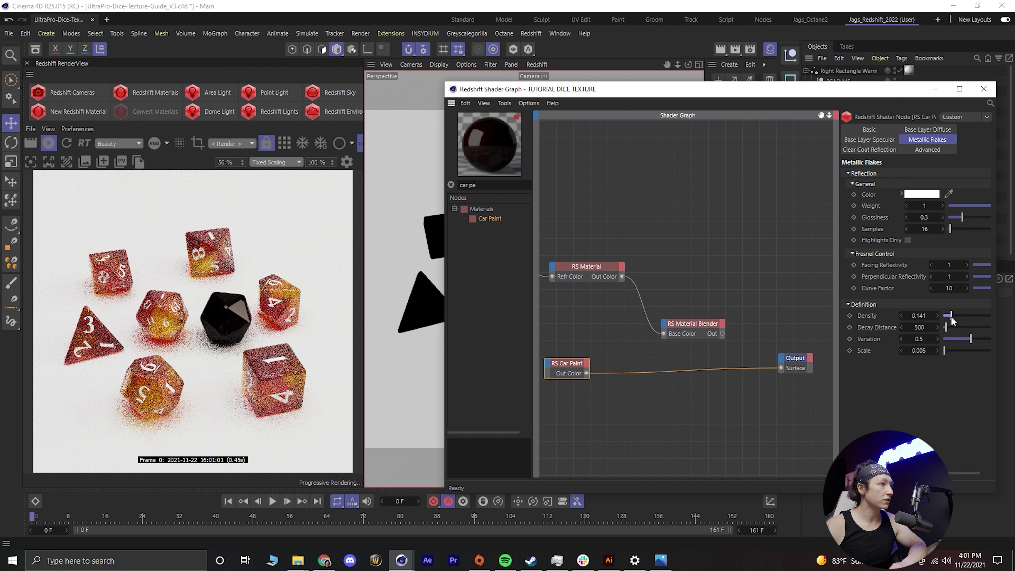
left_click(947, 350)
mouse_move(946, 350)
left_mouse_down()
mouse_move(965, 352)
mouse_move(948, 352)
left_mouse_up()
Change the Car Paint's base layer diffuse pigment color to white
left_click(914, 132)
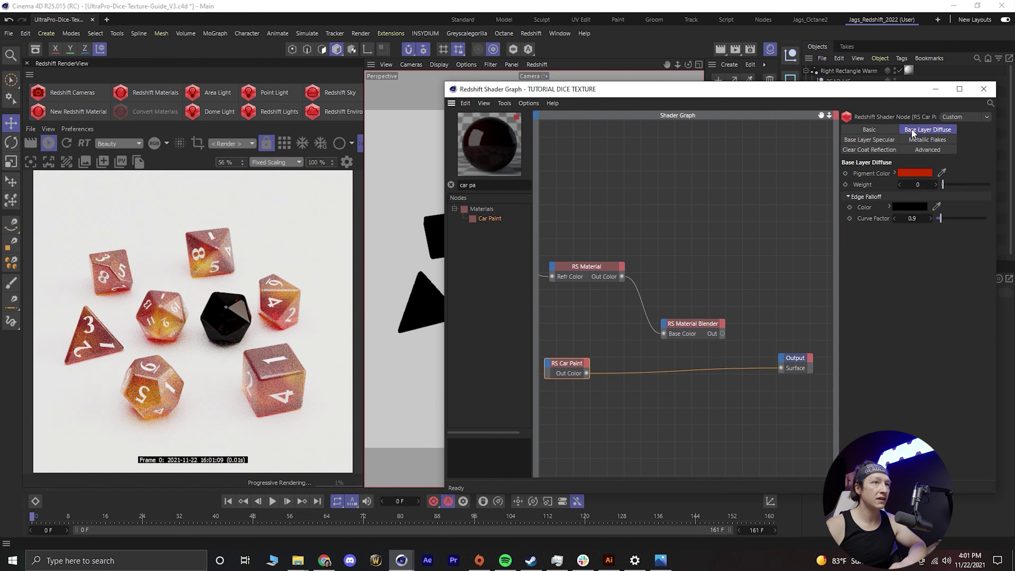
left_click(909, 174)
left_click_drag(868, 256, 779, 221)
left_click_drag(878, 182, 684, 188)
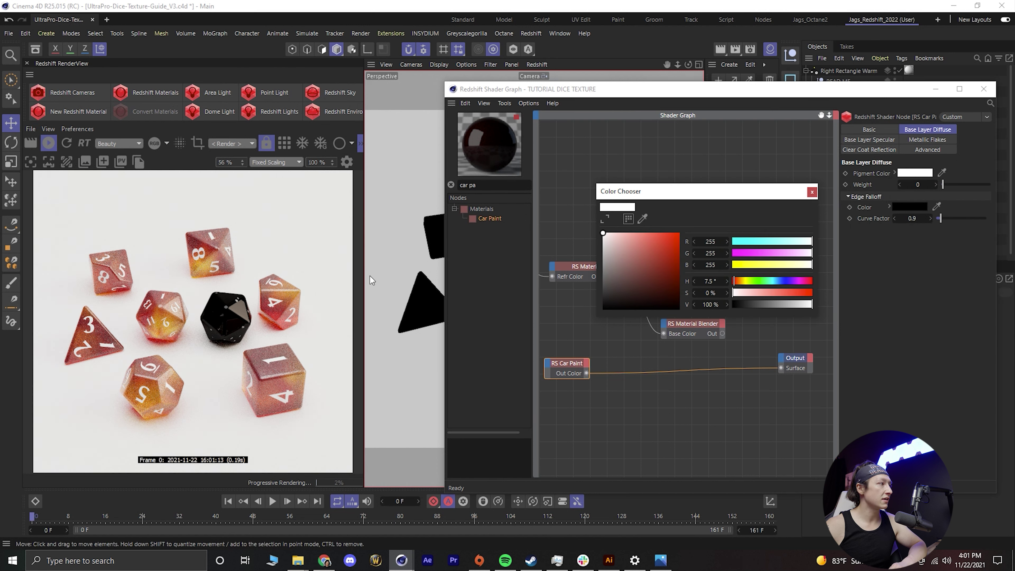
left_click(813, 193)
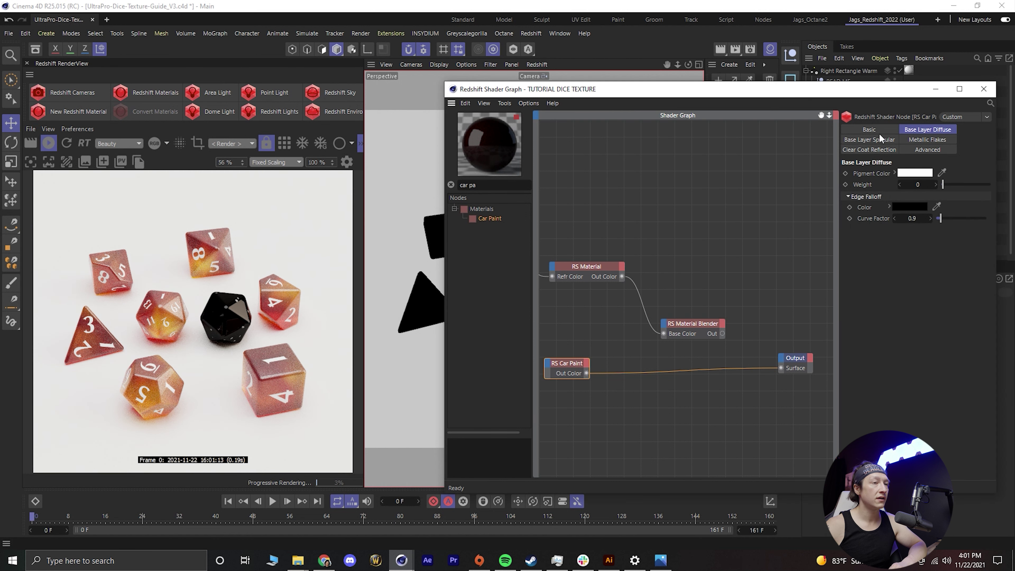
Try a metallic flake density of about 0.626 with a scale of 0.01 on the Car Paint
left_click(910, 141)
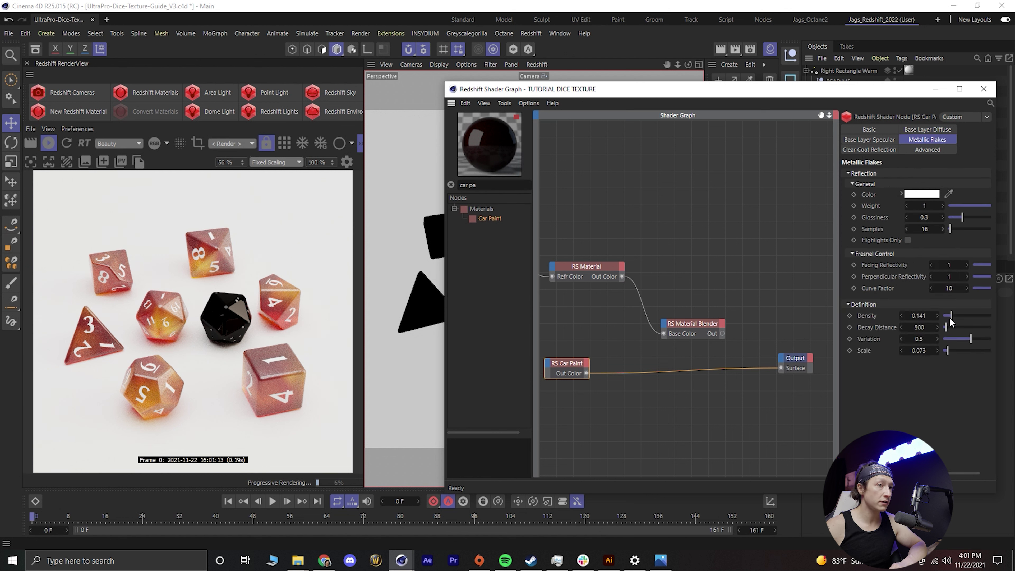
left_click_drag(953, 315, 978, 317)
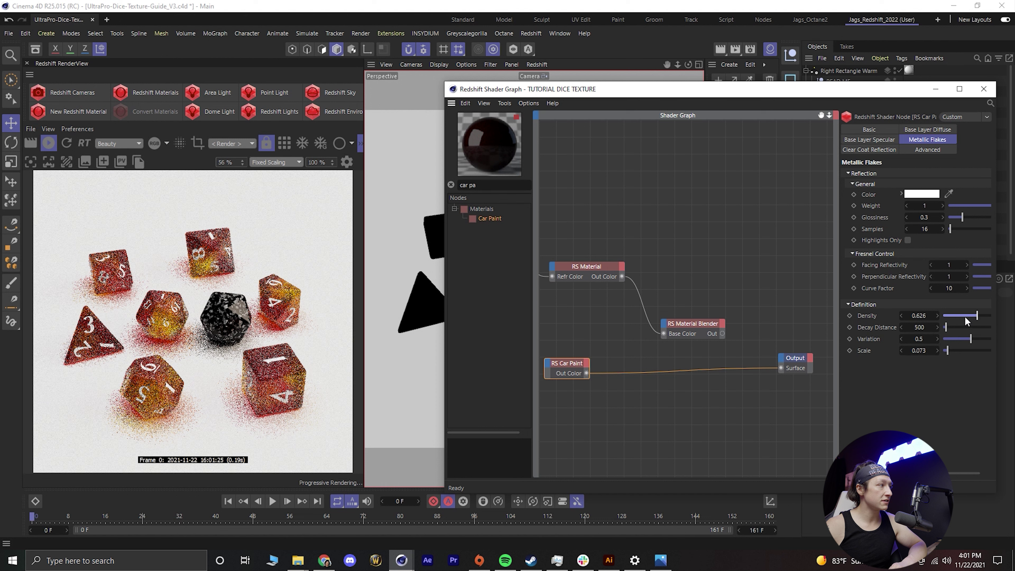
left_click(929, 352)
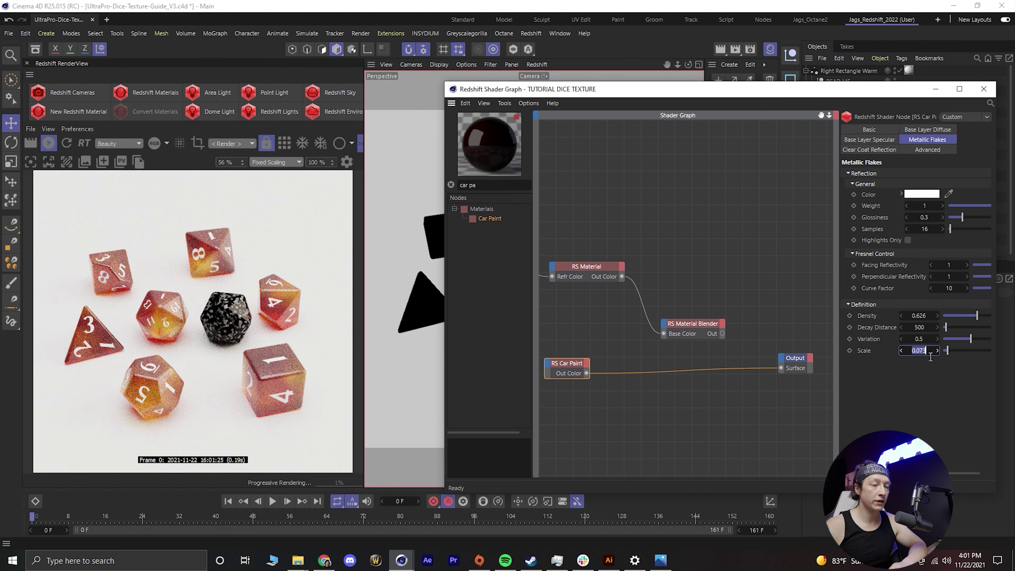
type(".01")
key("Return")
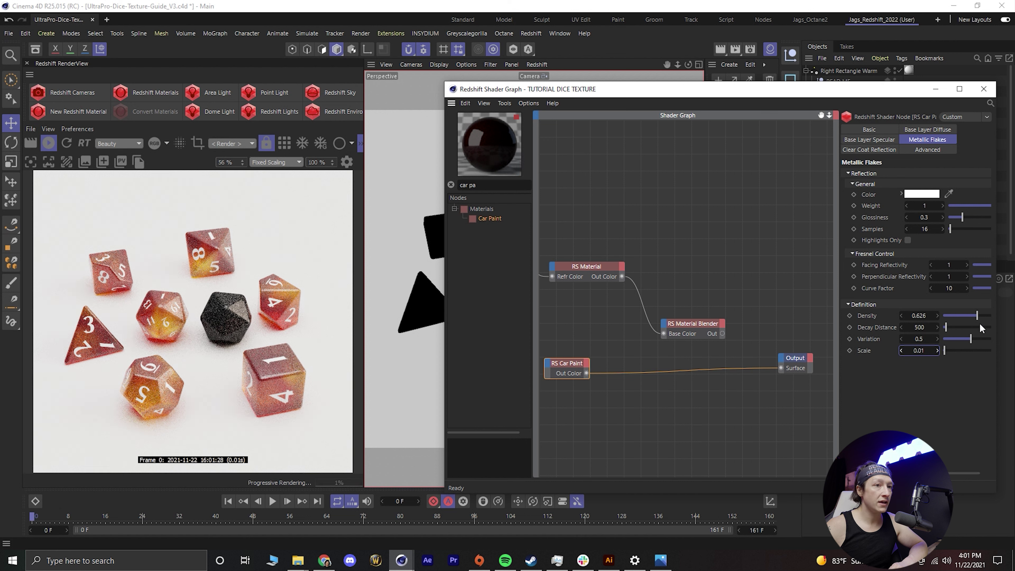
Set the metallic flake scale to 0.005 and reduce the flake density to about 0.238
left_click_drag(971, 317, 968, 318)
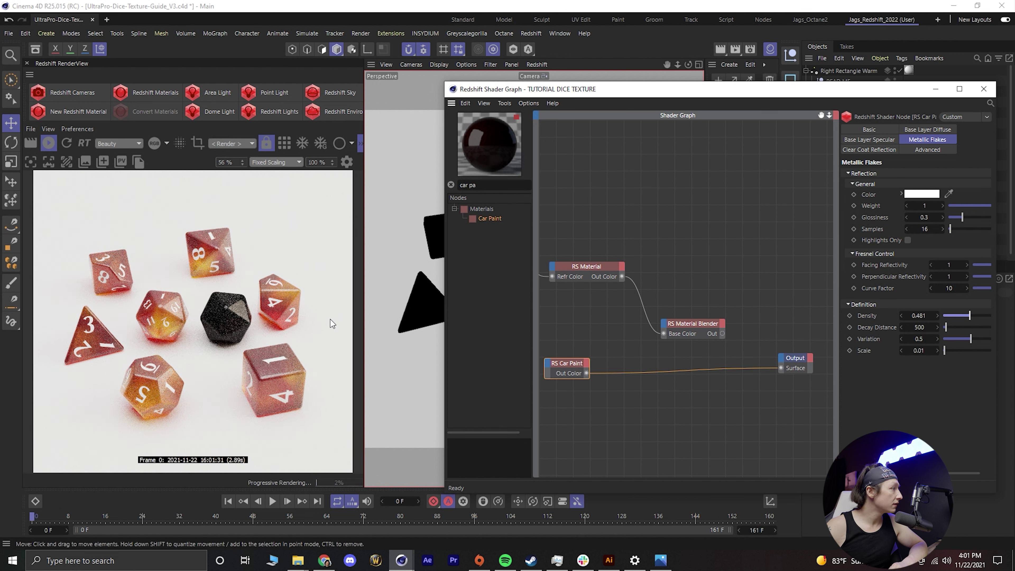
double_click(928, 353)
type(".005")
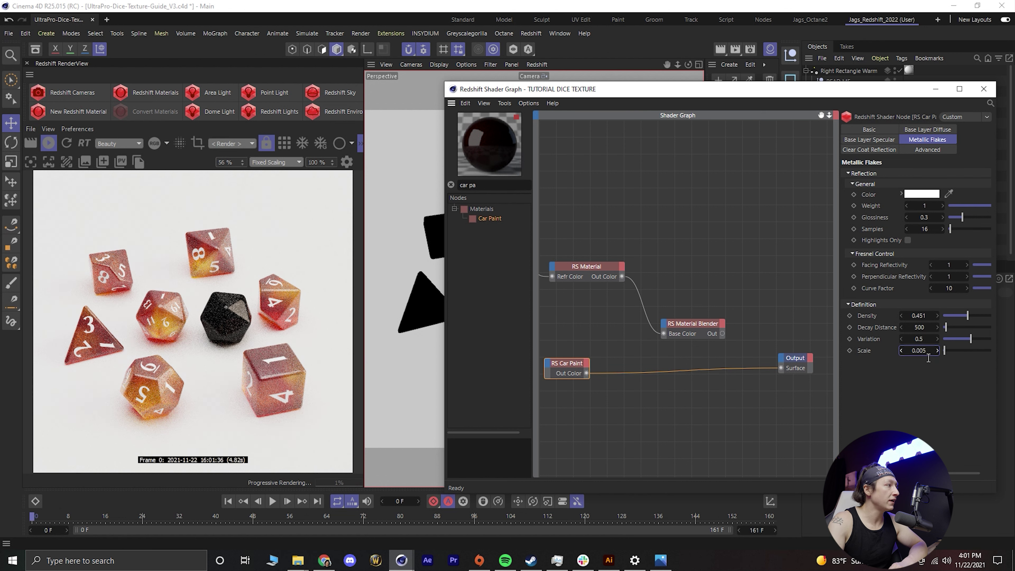
left_click(962, 316)
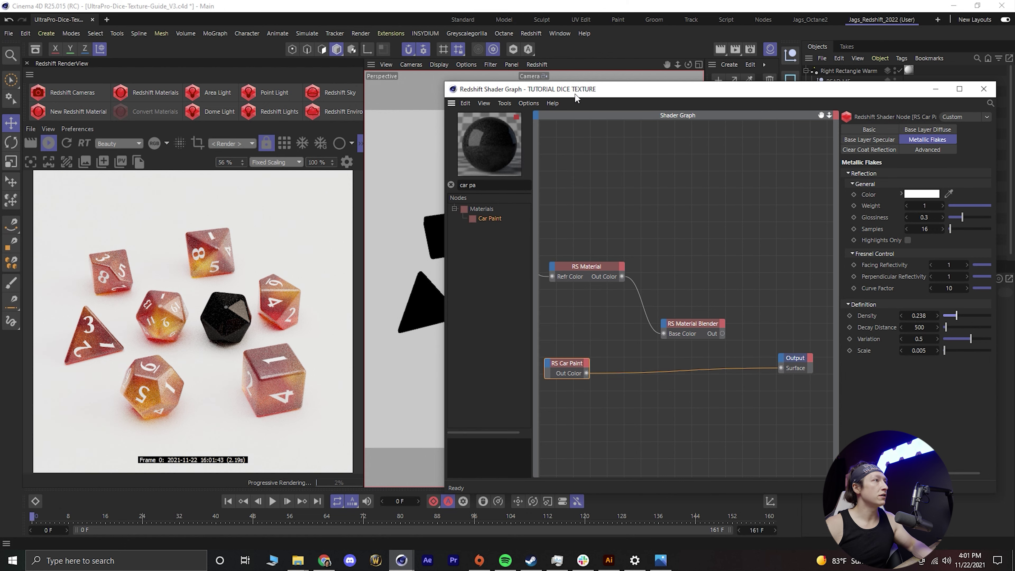
Save the project and bring the sample die into close-up in the camera view
left_click_drag(574, 91, 720, 108)
key("ctrl+s")
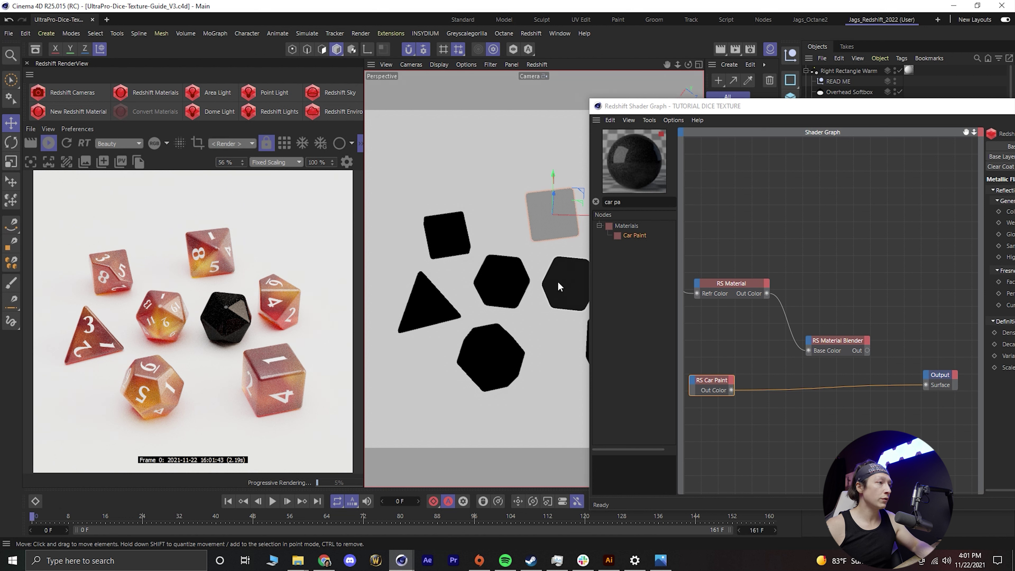
scroll(557, 281, "up", 8)
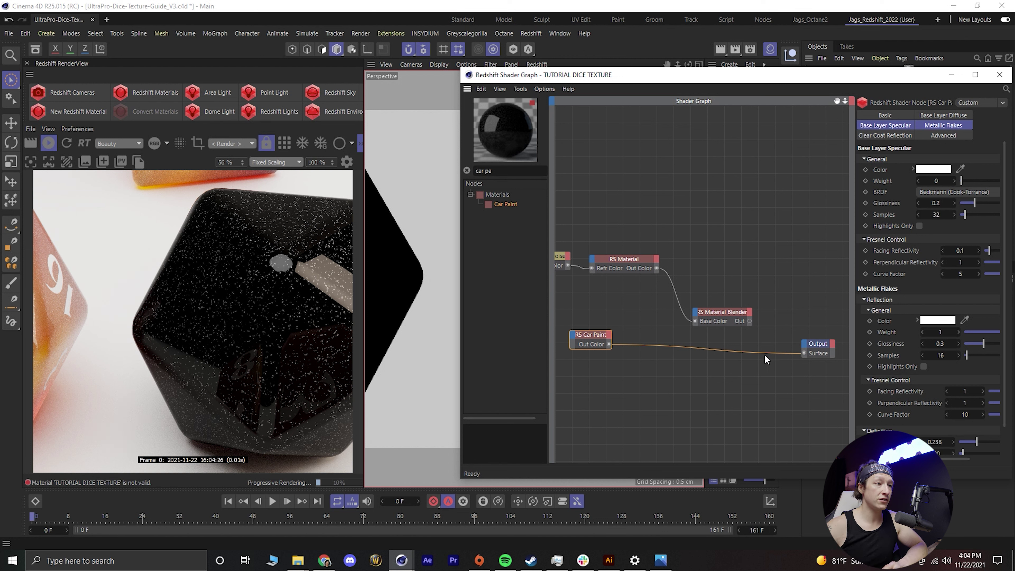
Disconnect the Car Paint from the Output node and connect it to the Material Blender's Layer 1 color
left_click(708, 348)
left_click_drag(610, 345, 696, 315)
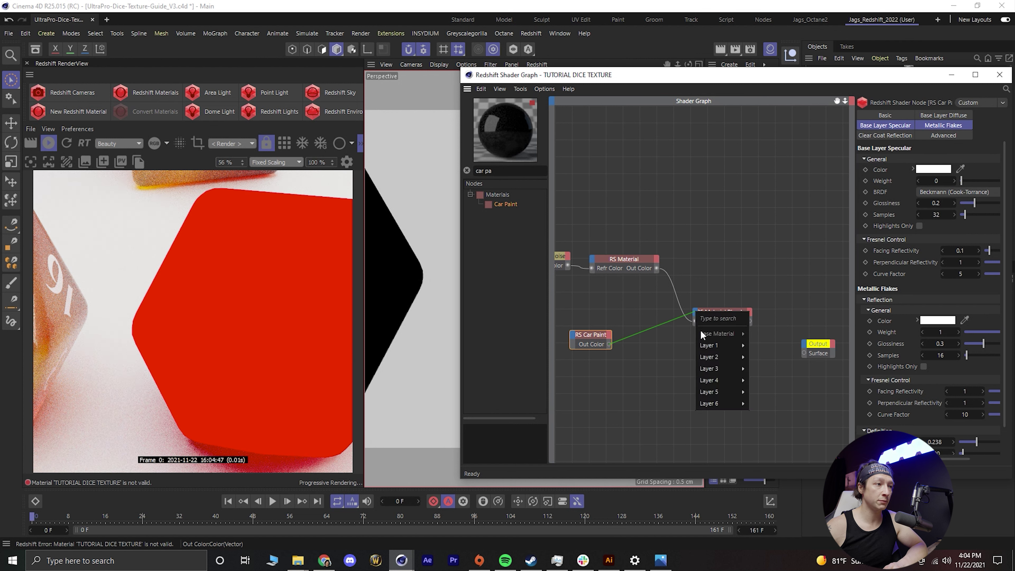
mouse_move(713, 348)
left_click(755, 347)
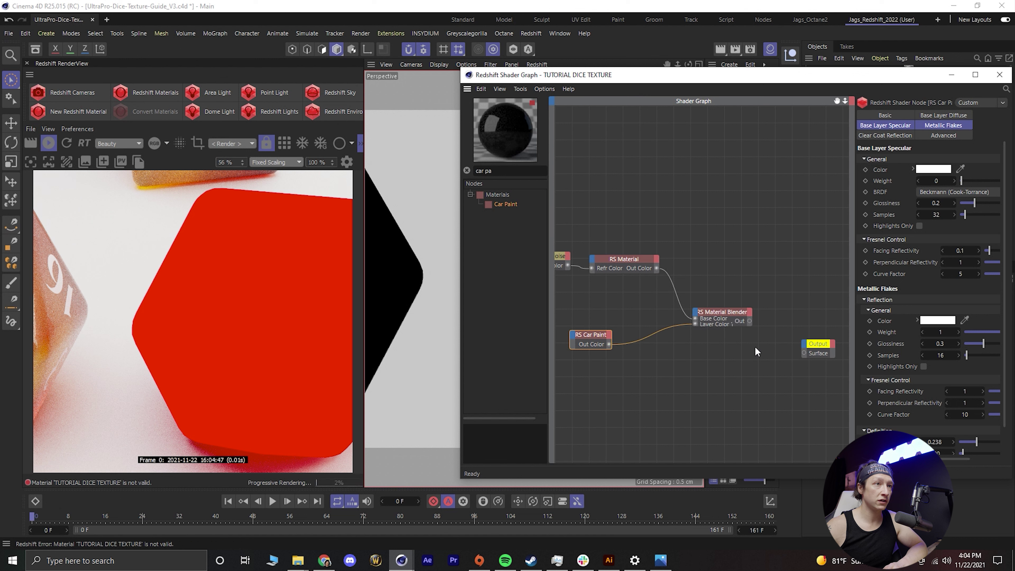
Connect the Material Blender's output to the Output node's Surface and display the blender's layer settings
left_click(716, 311)
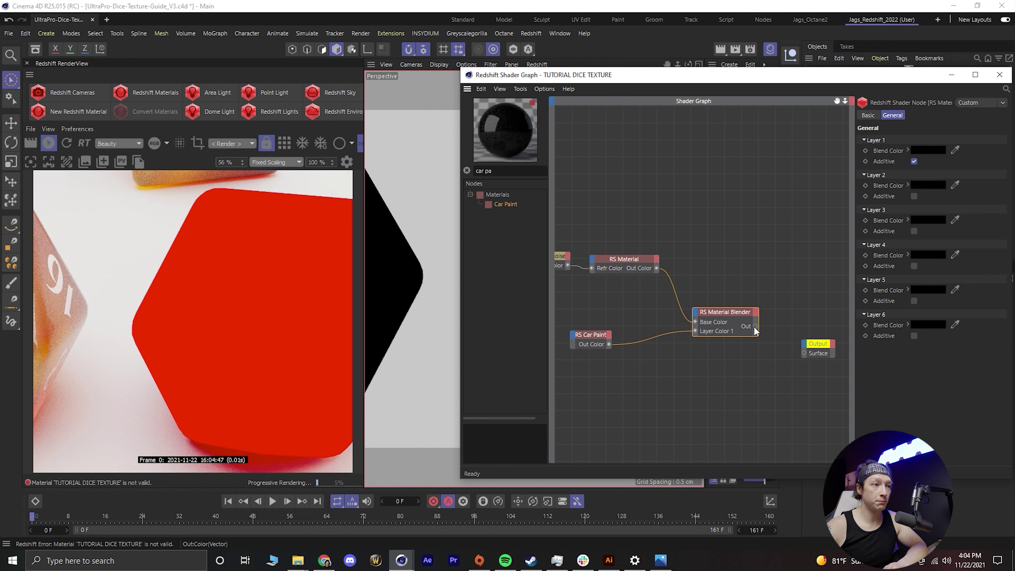
left_click_drag(802, 350, 802, 351)
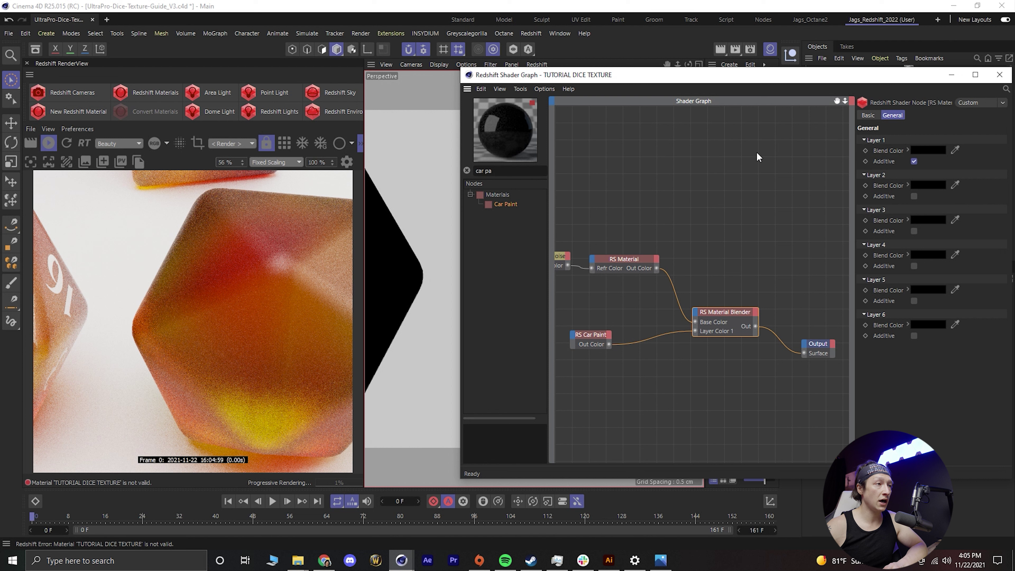
left_click(675, 295)
left_click(749, 322)
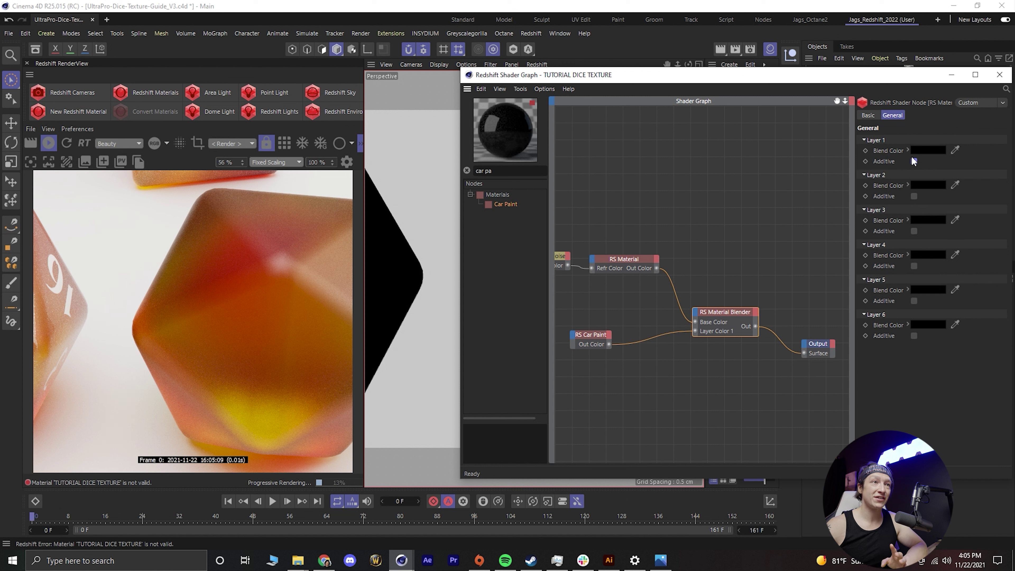
Set the Material Blender's Layer 1 blend color to white with Additive enabled
left_click(926, 149)
left_click_drag(821, 221, 797, 204)
left_click_drag(864, 165, 658, 190)
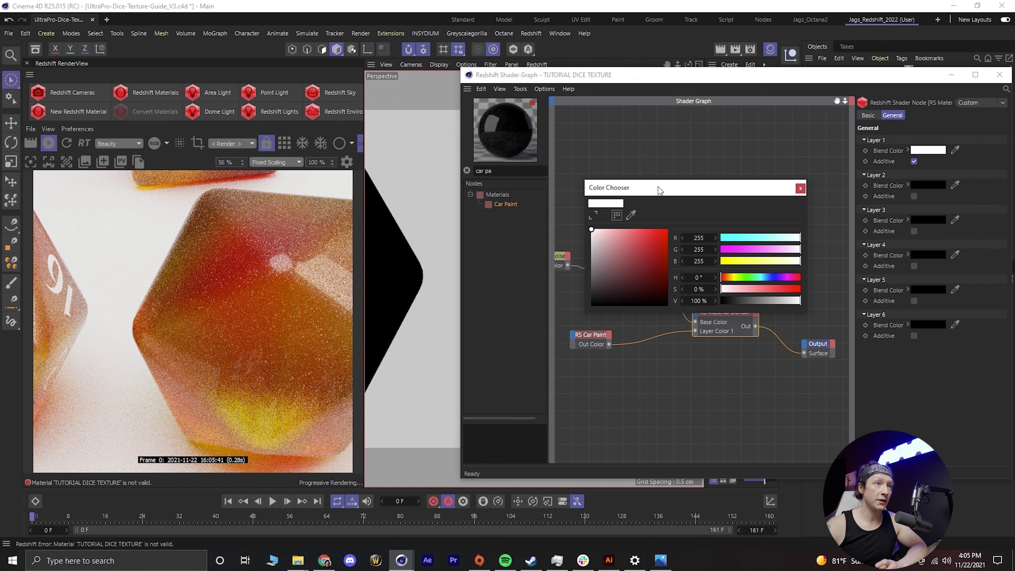
left_click(800, 189)
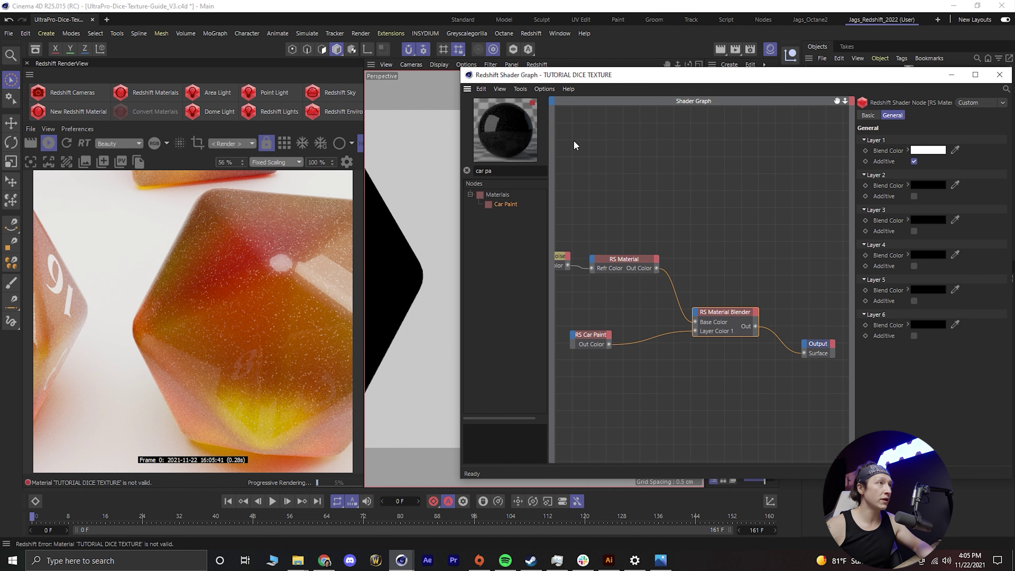
Set the Maxon Noise's Color 1 to blue with RGB 31, 47, 194
left_click_drag(638, 74, 670, 81)
left_click(590, 263)
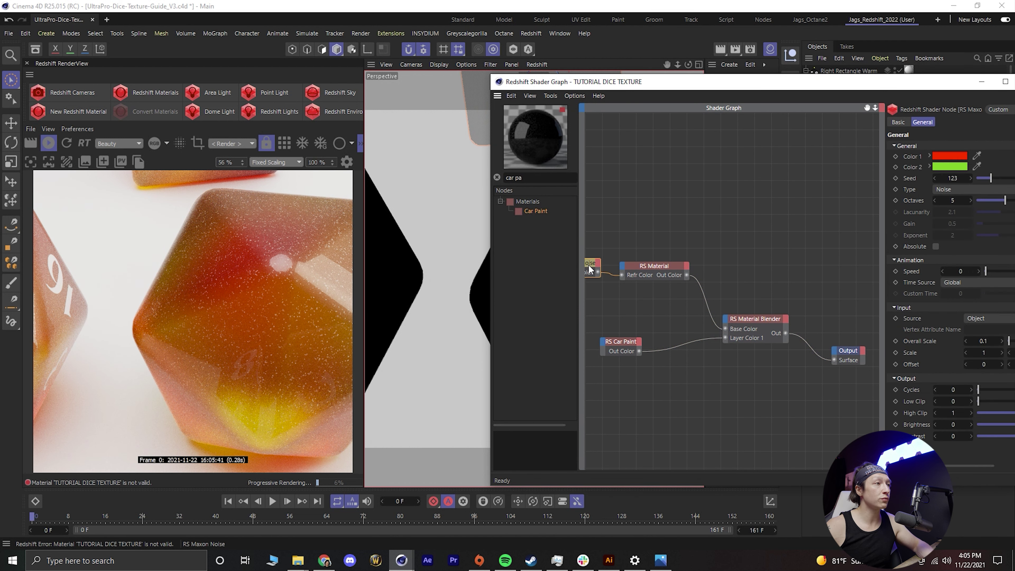
left_click(947, 155)
left_click_drag(991, 259, 978, 257)
left_click_drag(984, 271, 994, 272)
left_click(987, 284)
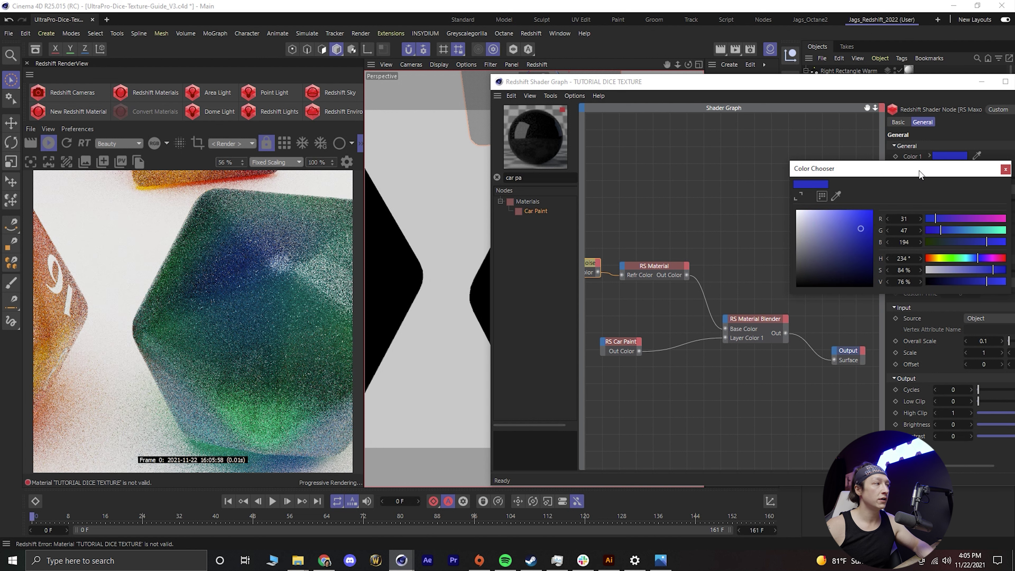
left_click_drag(920, 172, 762, 168)
left_click(848, 167)
Set the Maxon Noise's Color 2 to cyan by changing its hue to 185°
left_click(943, 168)
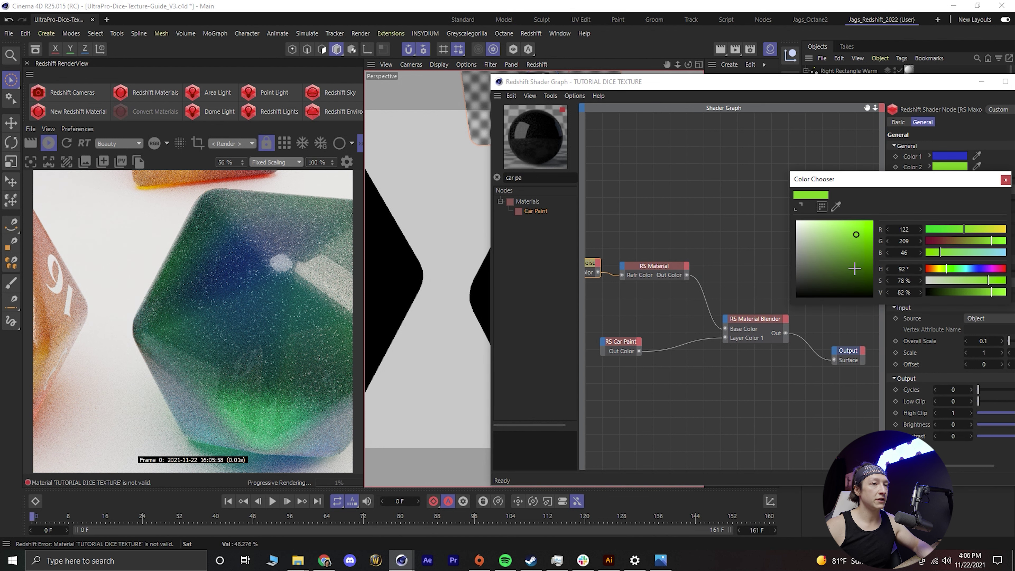
left_click(967, 269)
left_click(967, 270)
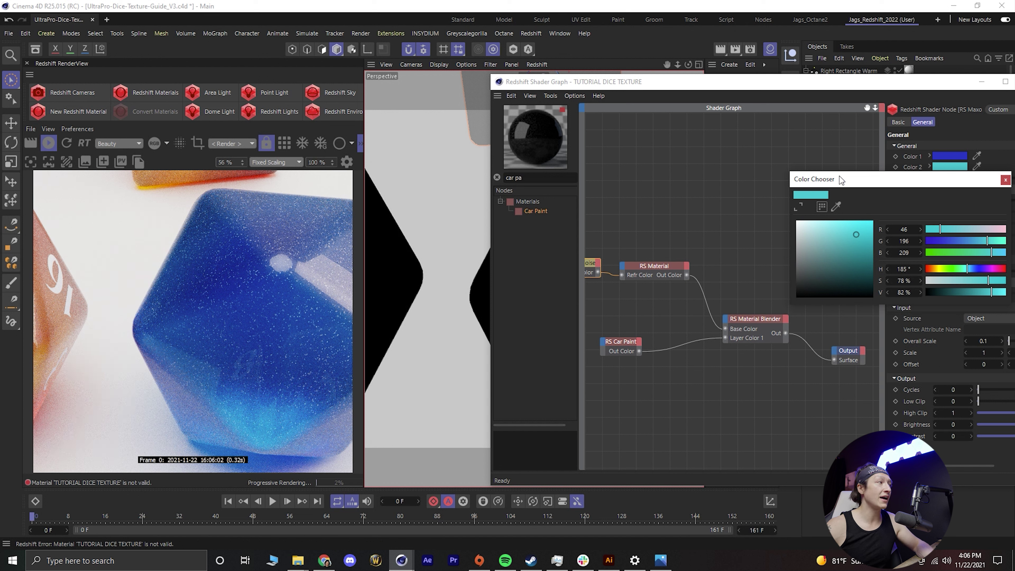
left_click_drag(878, 185, 647, 174)
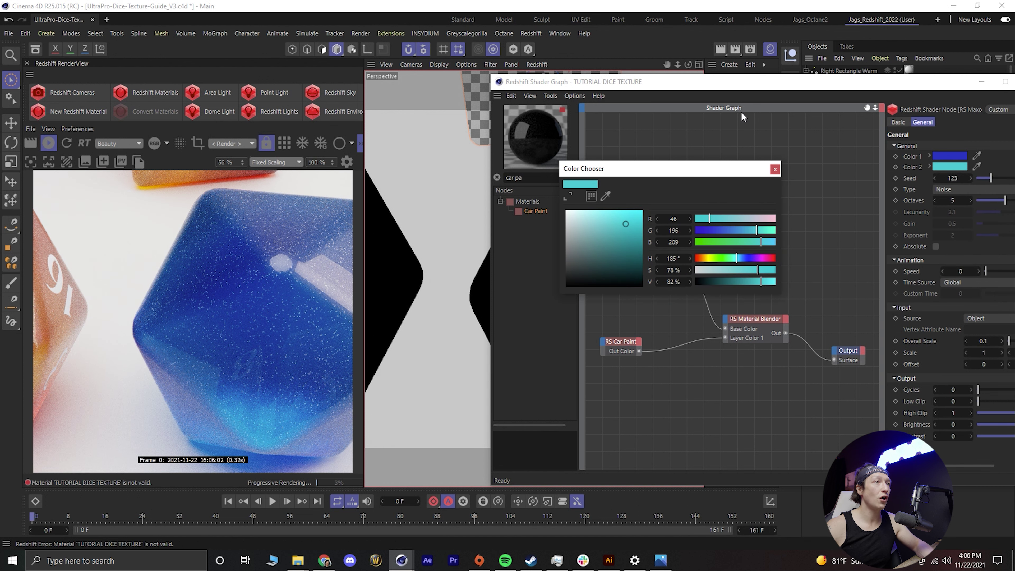
left_click(775, 172)
Pull the camera view back to examine the sample die among the surrounding dice
scroll(728, 273, "down", 3)
scroll(729, 273, "down", 2)
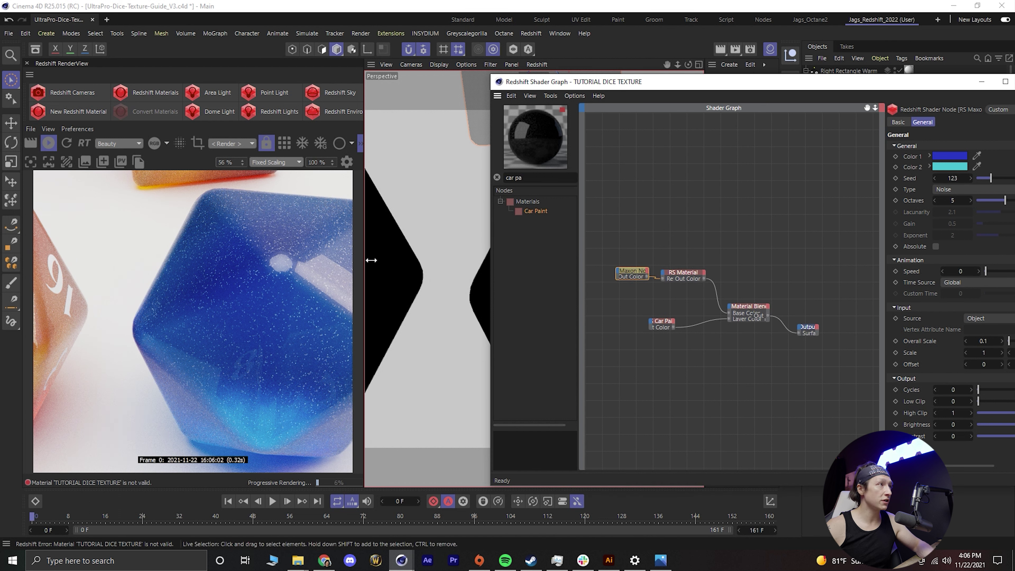
left_click_drag(605, 85, 729, 88)
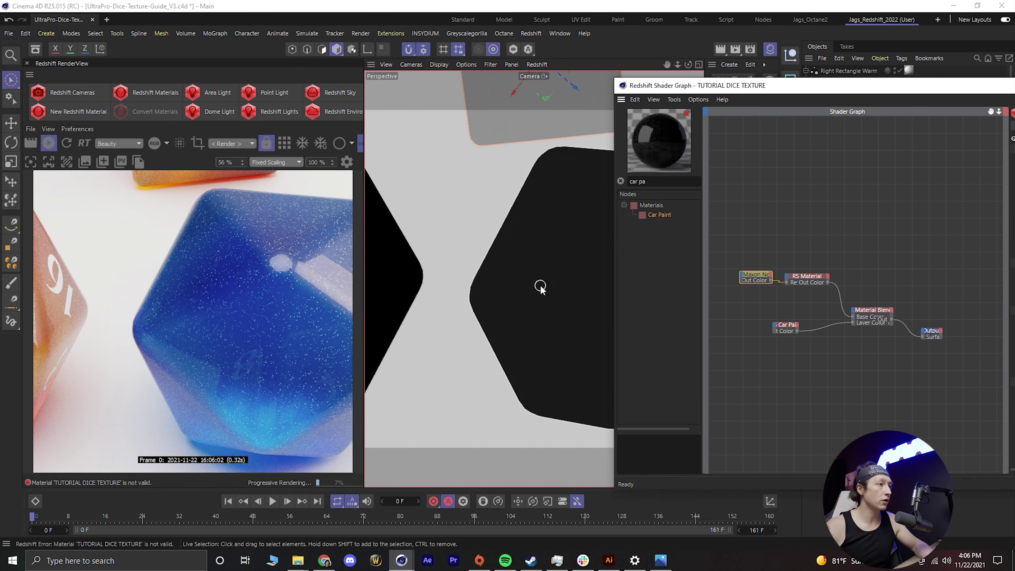
left_click(541, 287)
scroll(537, 288, "down", 5)
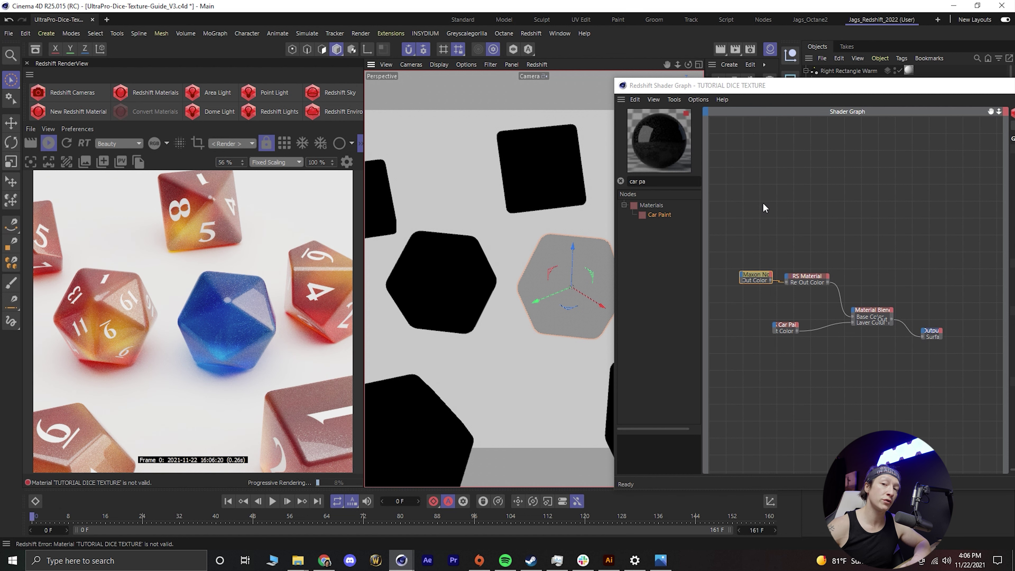
Clear the node search and shift the Car Paint node slightly upward in the shader graph
left_click_drag(795, 97, 630, 86)
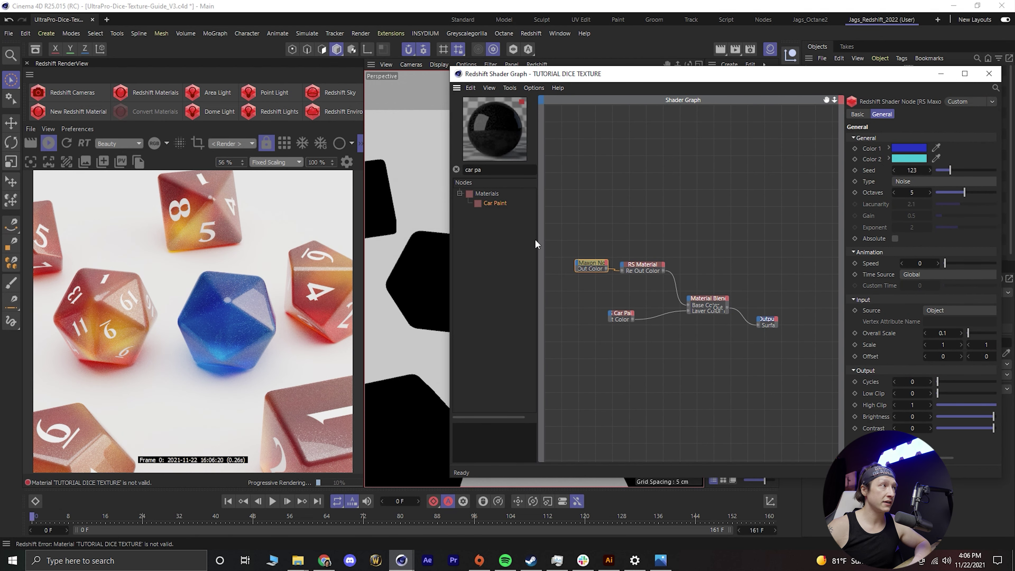
left_click(456, 169)
left_click(590, 345)
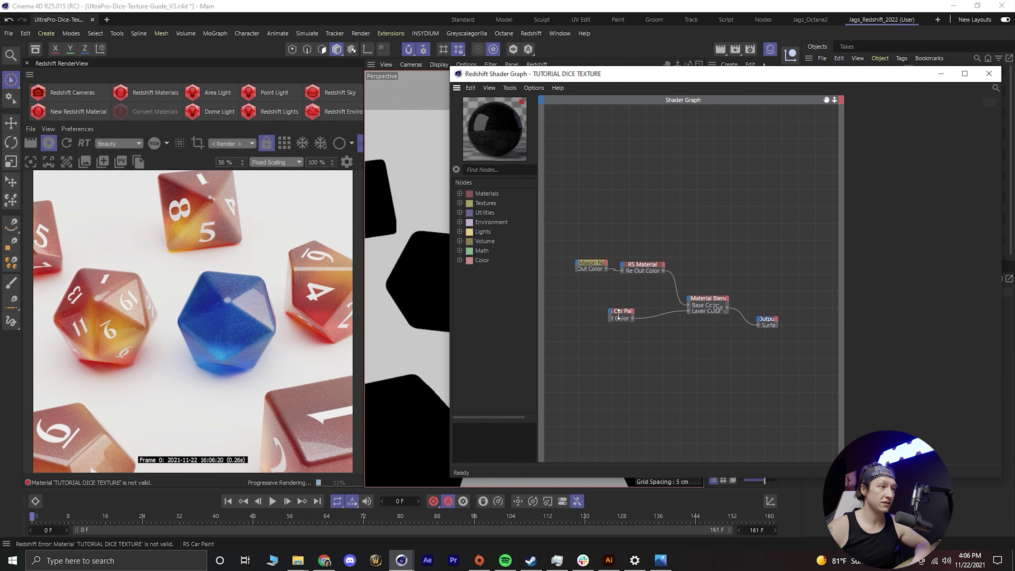
left_click(621, 315)
left_click_drag(622, 314, 615, 307)
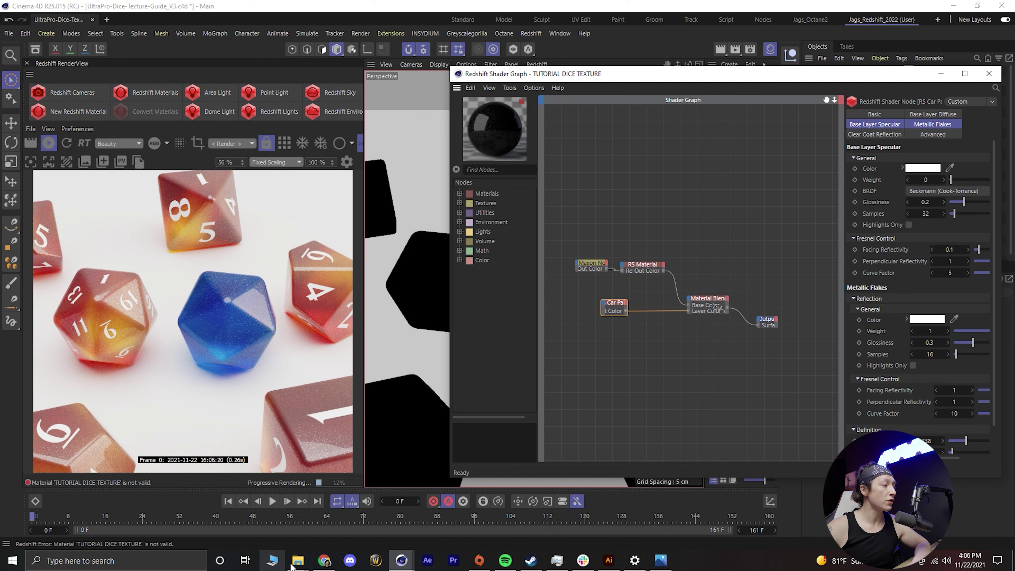
Switch to File Explorer and open UltraPro_Eclipse_2021's Elements > 3D Textures > Dice_D20 folder
mouse_move(298, 561)
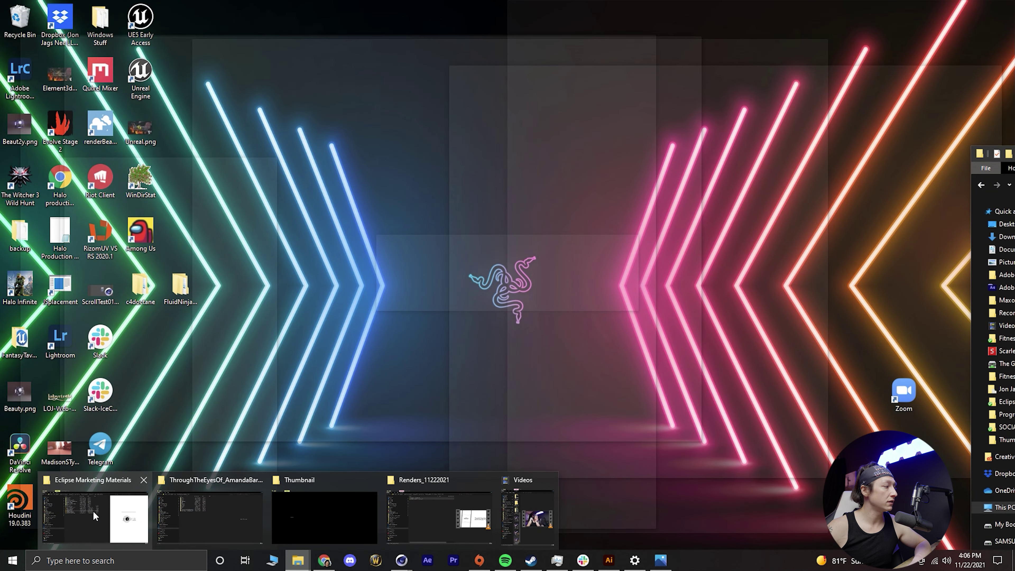
left_click(92, 511)
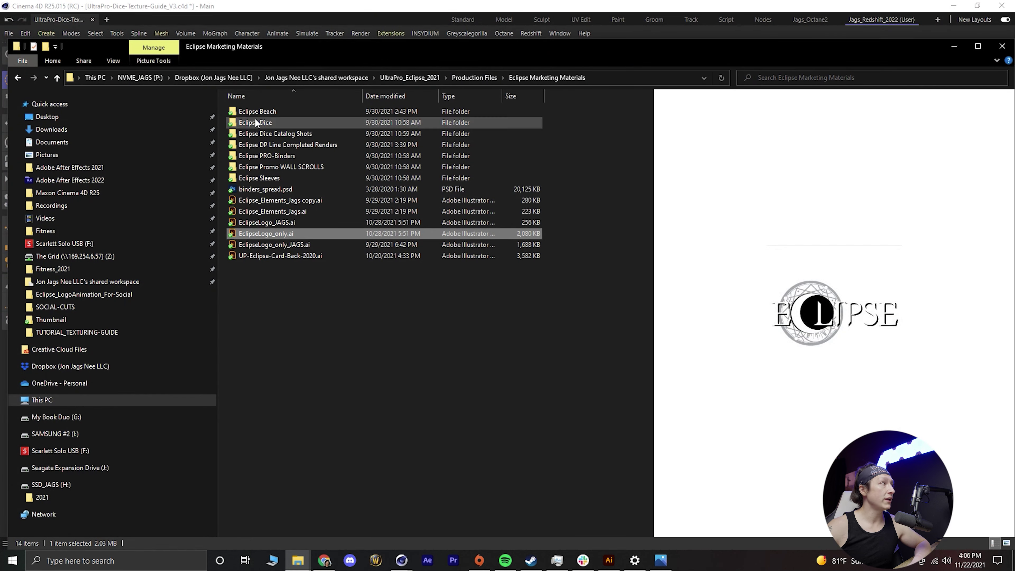
left_click(394, 79)
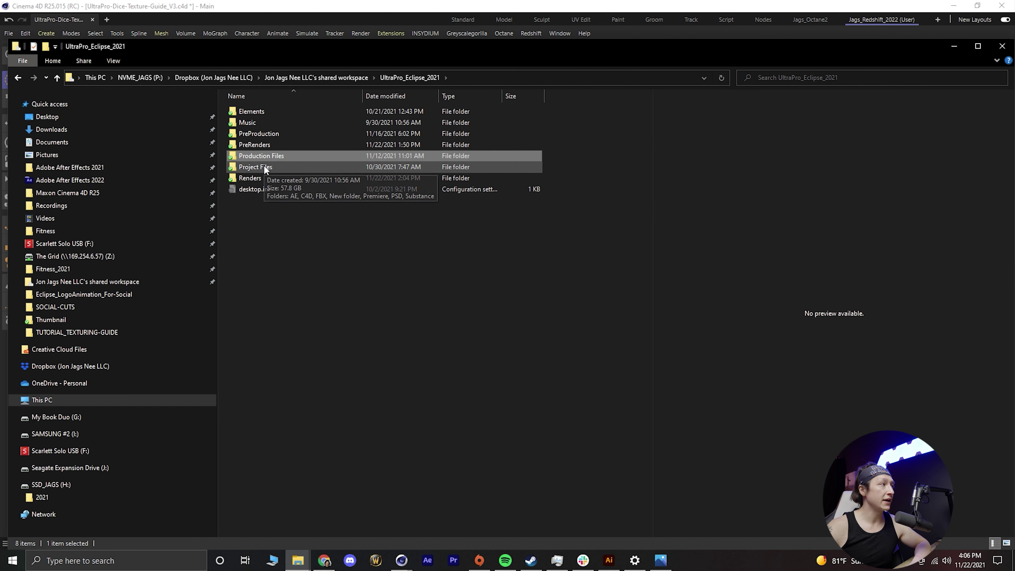
left_click(261, 113)
double_click(260, 111)
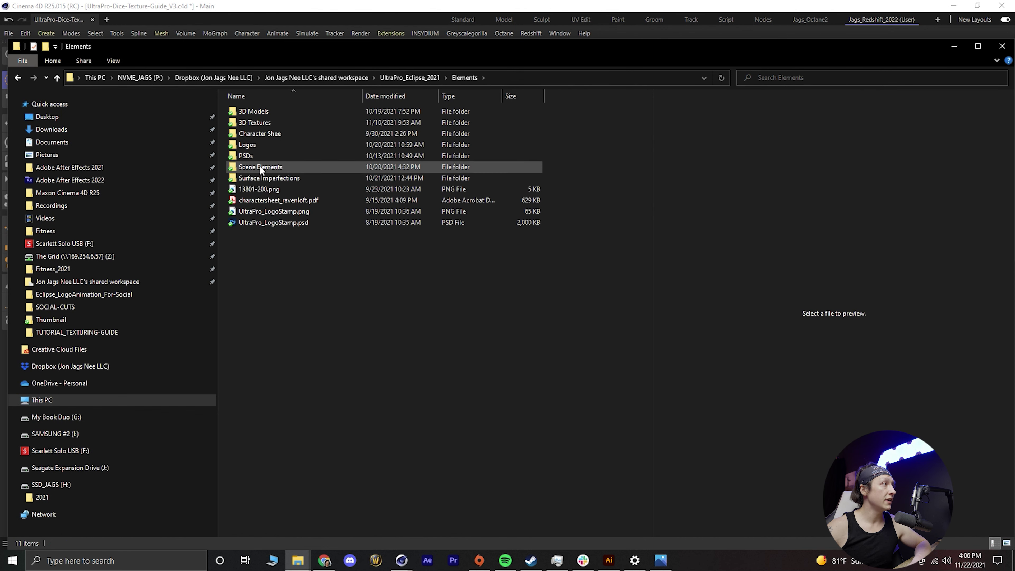
double_click(267, 122)
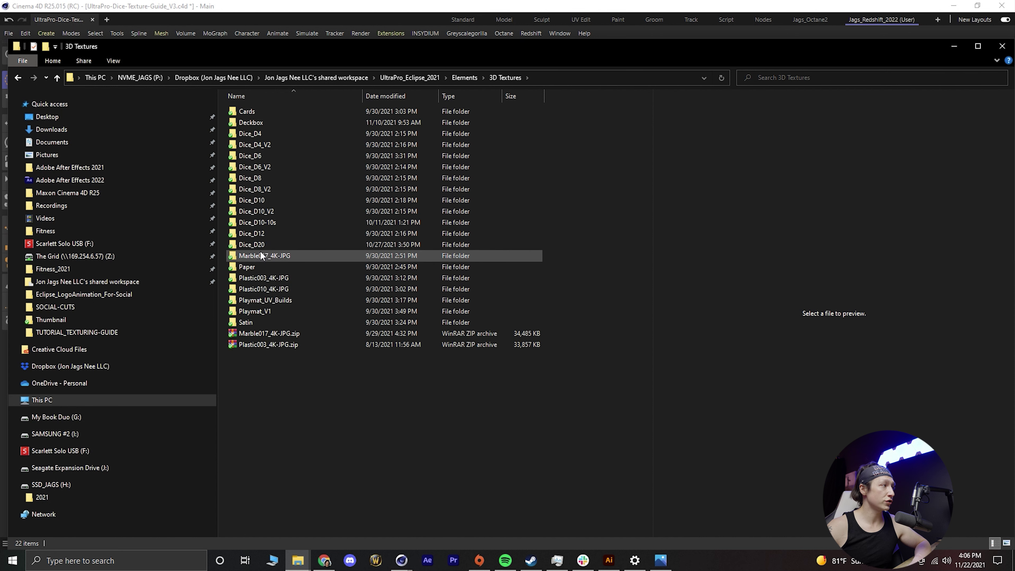
double_click(263, 243)
Preview the D20's color, displacement, metalness, normal and roughness texture maps
left_click(306, 157)
left_click(324, 133)
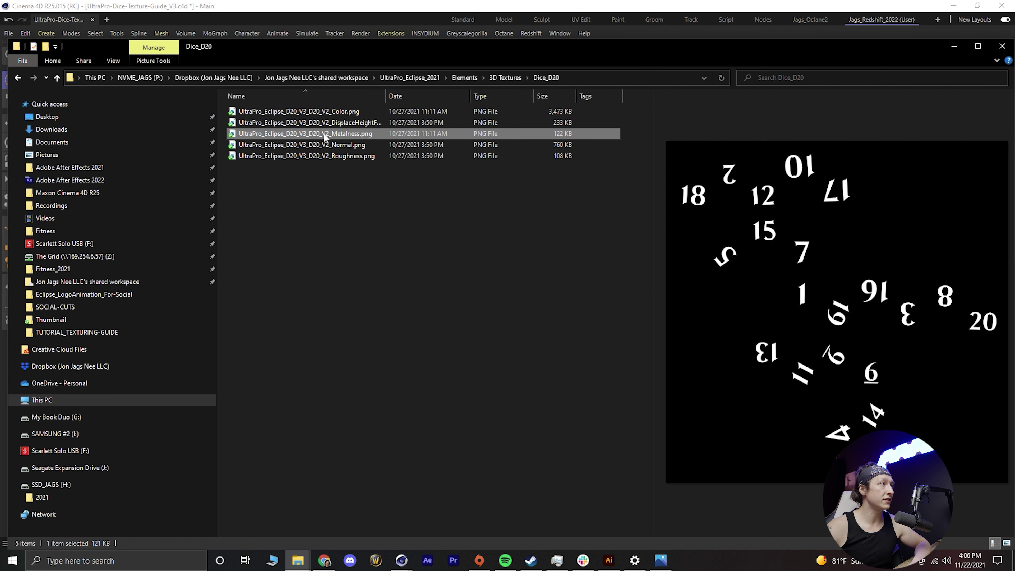
left_click(324, 145)
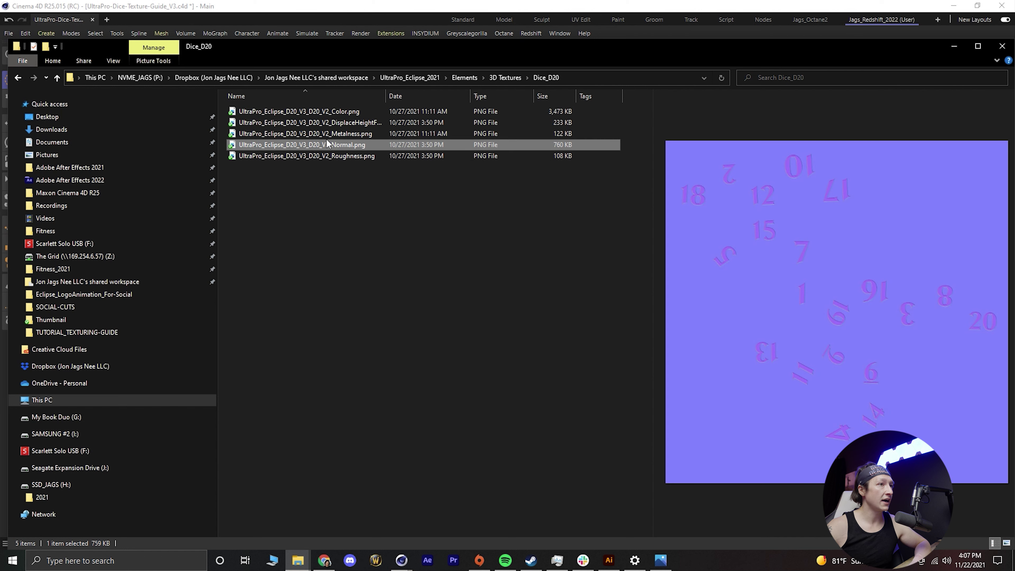
left_click(329, 122)
left_click(331, 110)
left_click(329, 122)
left_click(328, 133)
left_click(329, 145)
left_click(332, 157)
left_click(330, 135)
left_click(331, 145)
left_click(331, 156)
left_click(327, 145)
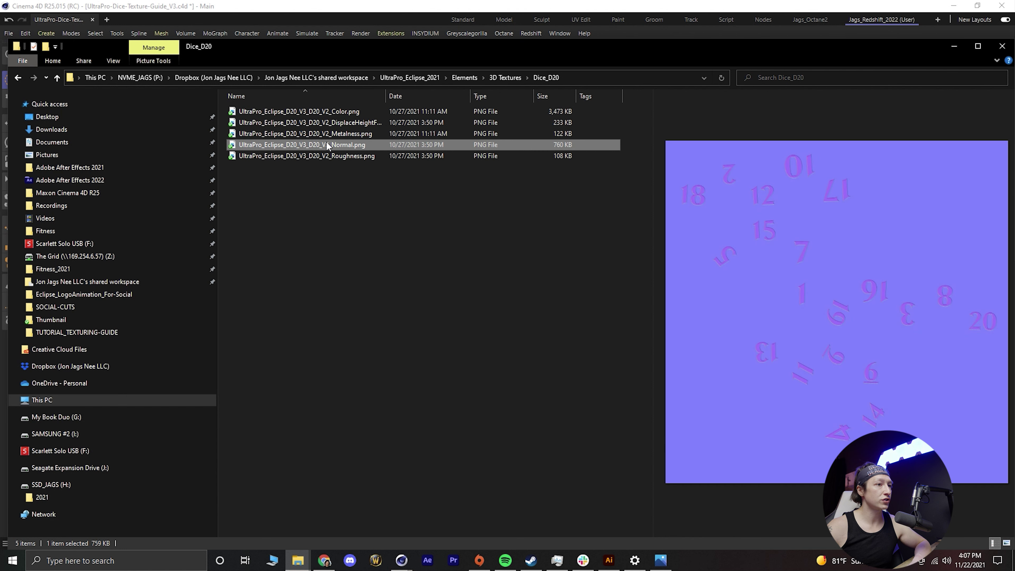
Import the D20 displacement, metalness, normal and roughness maps into the Redshift shader graph without copying them to the project location
left_click_drag(350, 175, 331, 130)
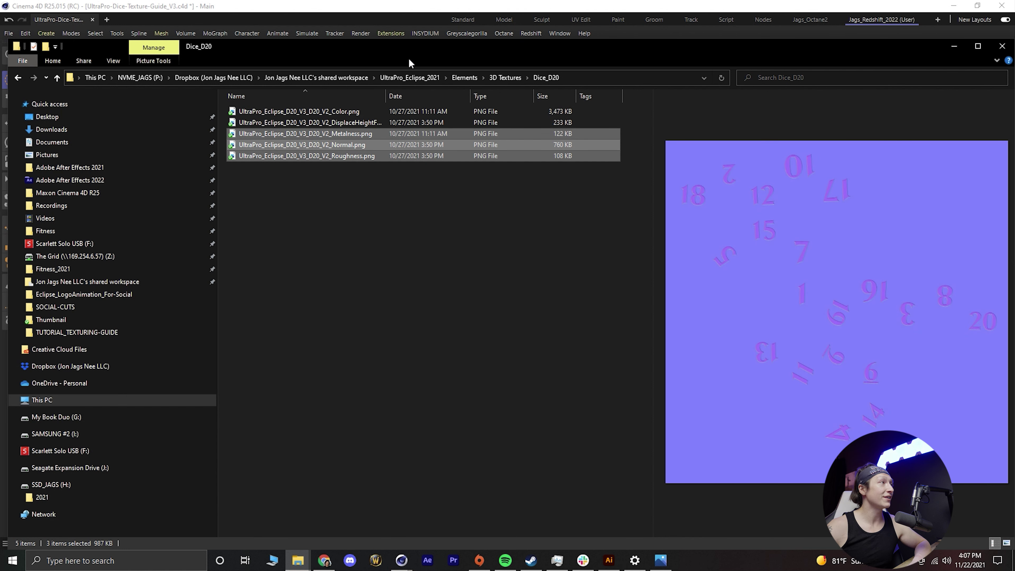
left_click_drag(389, 210, 326, 124)
left_click_drag(375, 48, 1014, 114)
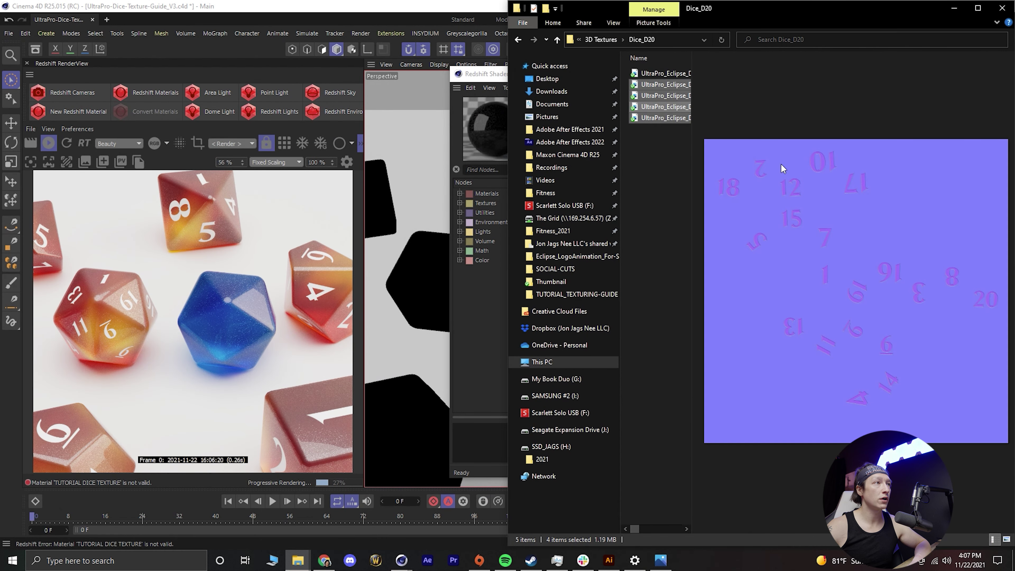
left_click_drag(708, 12, 872, 69)
left_click_drag(922, 141, 562, 295)
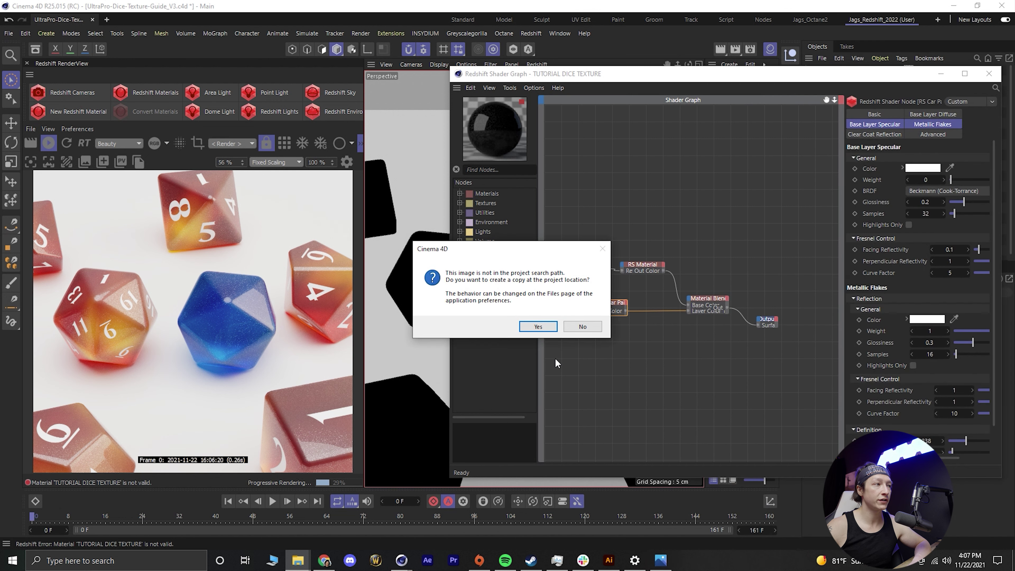
left_click(583, 326)
left_click(584, 326)
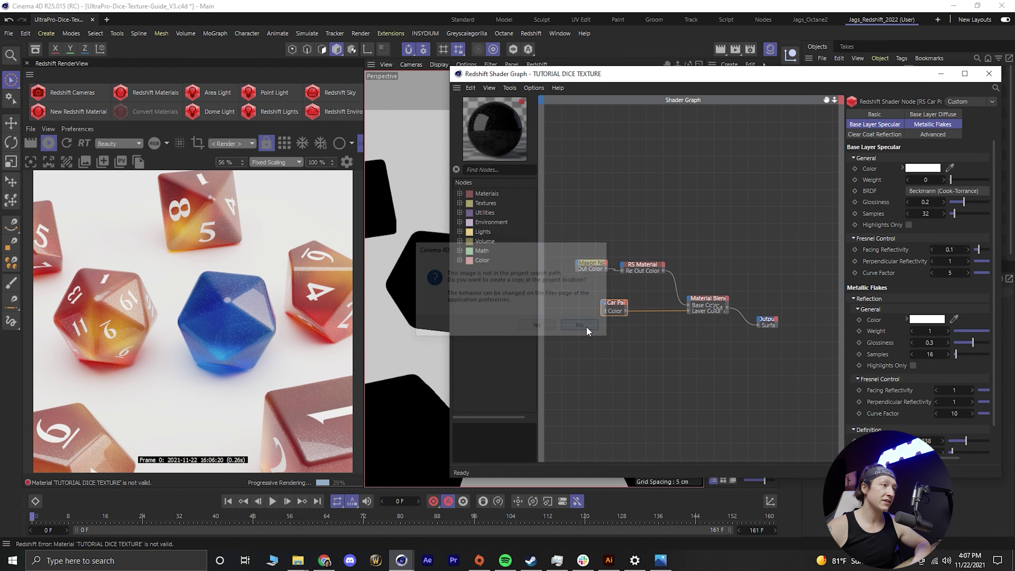
left_click(583, 326)
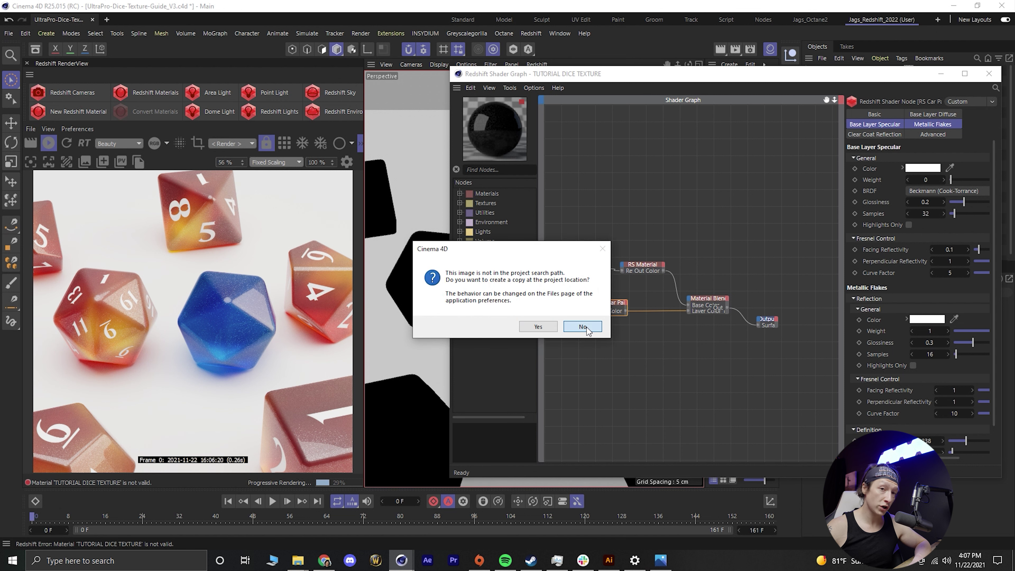
left_click(584, 326)
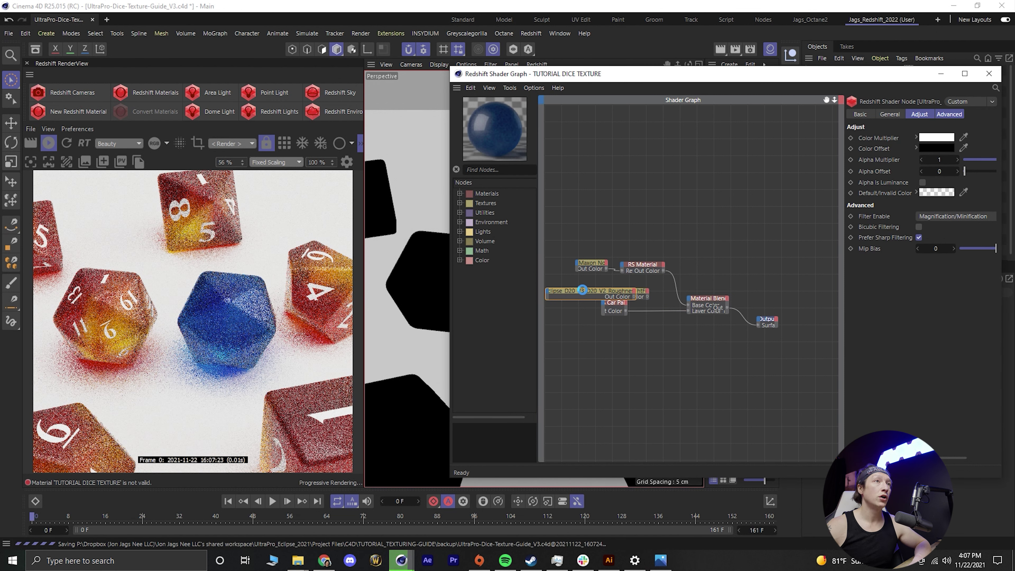
Separate the Roughness texture node from the imported maps and delete it
mouse_move(574, 282)
left_mouse_down()
mouse_move(653, 294)
mouse_move(568, 295)
left_mouse_up()
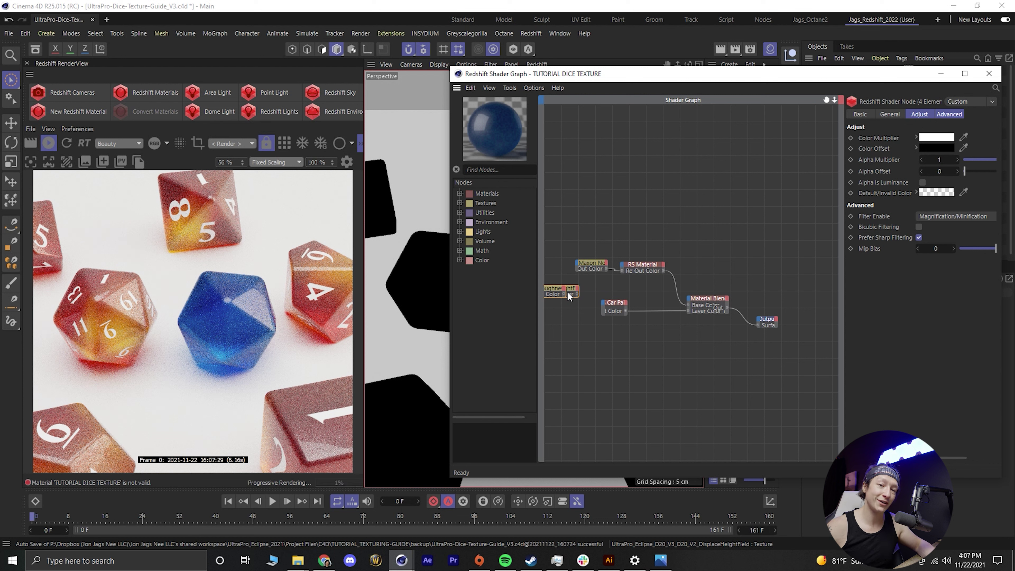
middle_click_drag(547, 277, 628, 290)
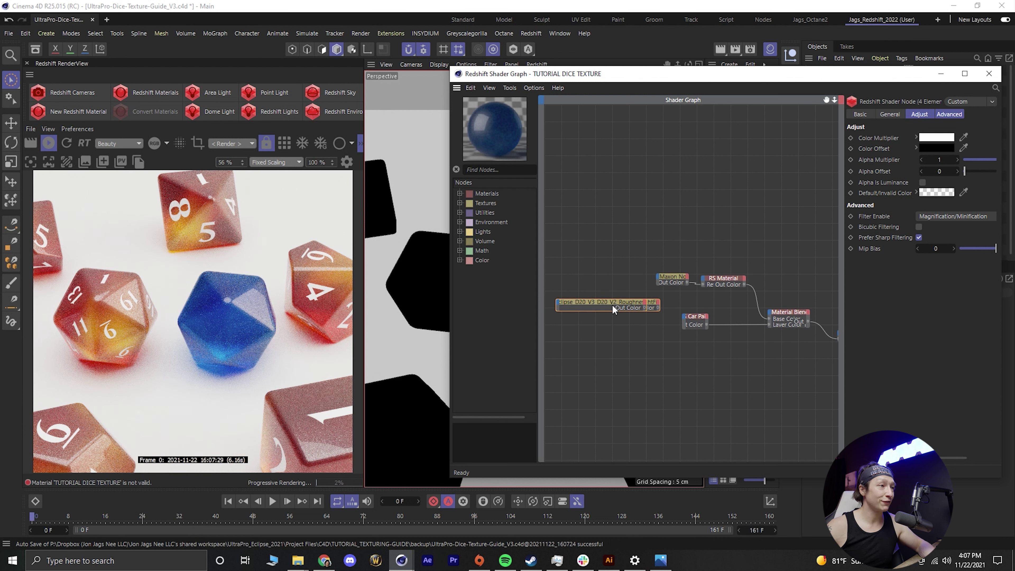
left_click(590, 317)
left_click_drag(603, 304, 586, 344)
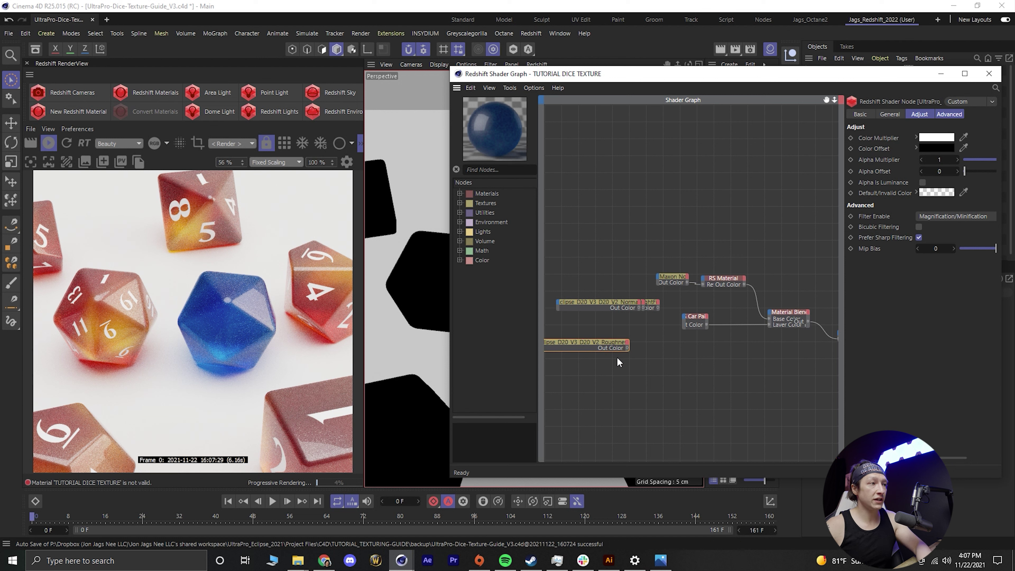
key("Delete")
Spread out the remaining texture nodes below the material network, placing Metalness beneath the Material Blender
left_click_drag(613, 302, 674, 424)
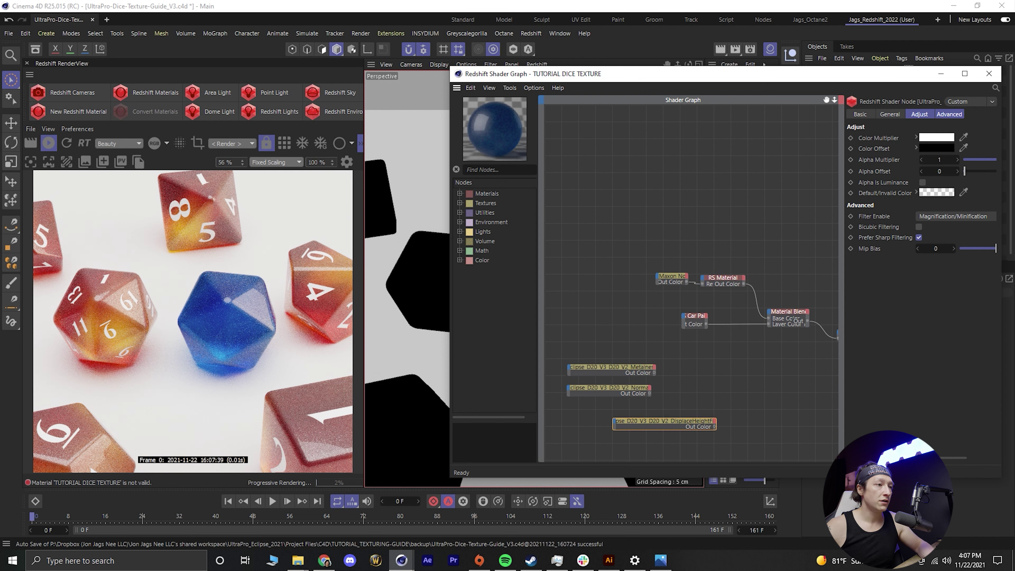
middle_click_drag(727, 424, 705, 376)
left_click_drag(601, 324, 789, 354)
middle_click_drag(789, 354, 692, 327)
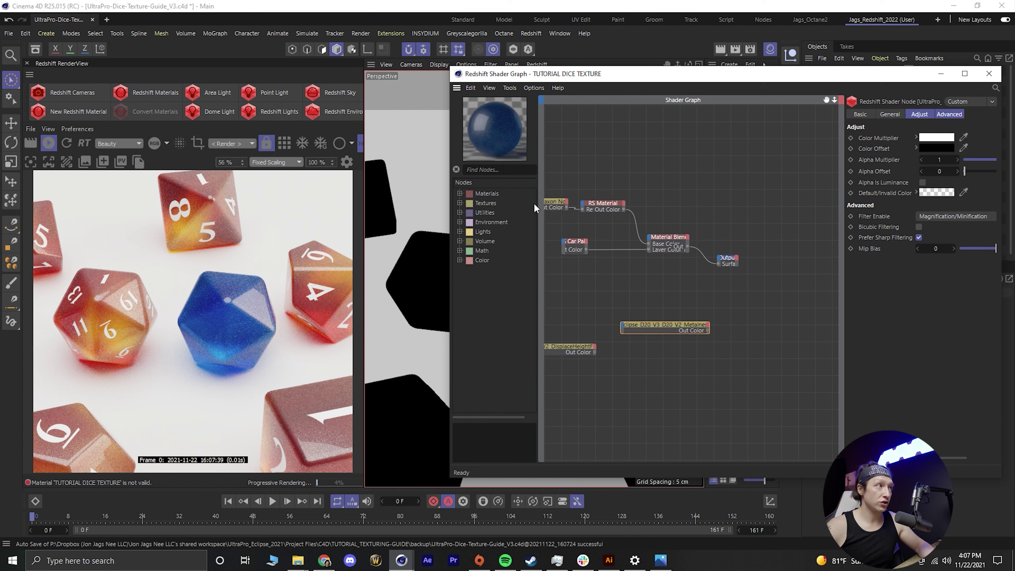
Find the Material node and add a new RS Material between the Material Blender and the Metalness texture
left_click(505, 175)
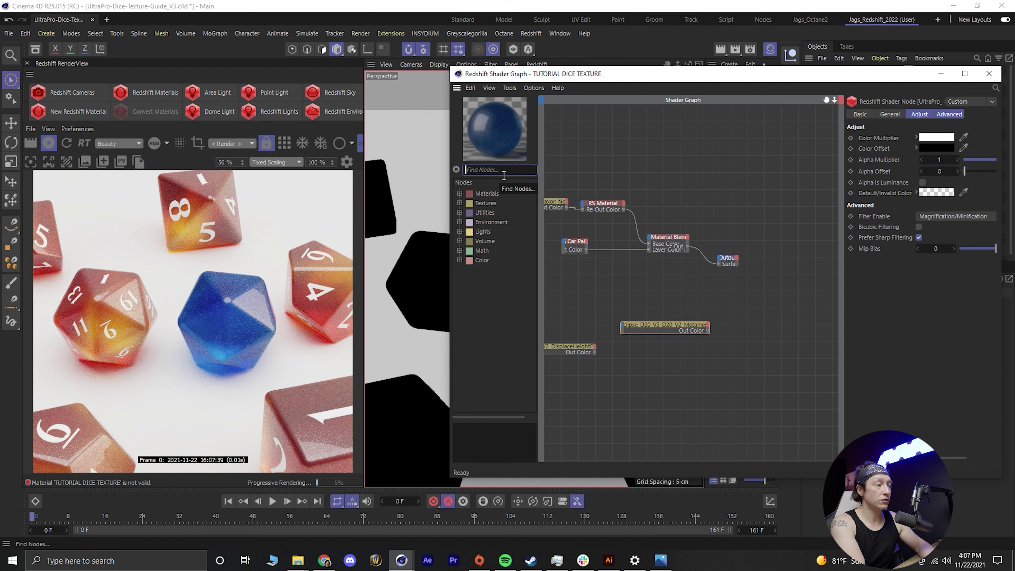
type("tex")
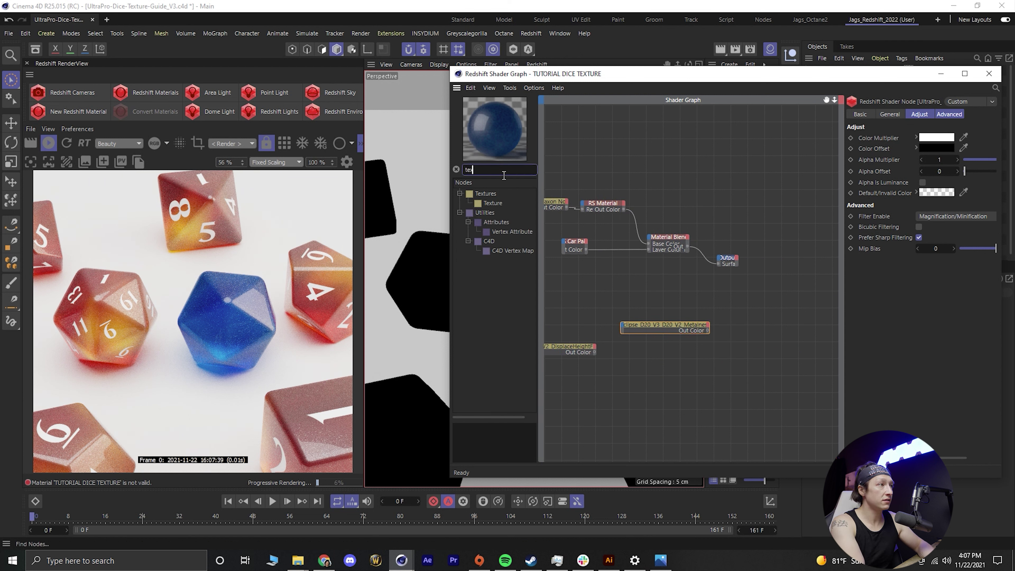
key("BackSpace")
key("BackSpace")
key("BackSpace")
type("mater")
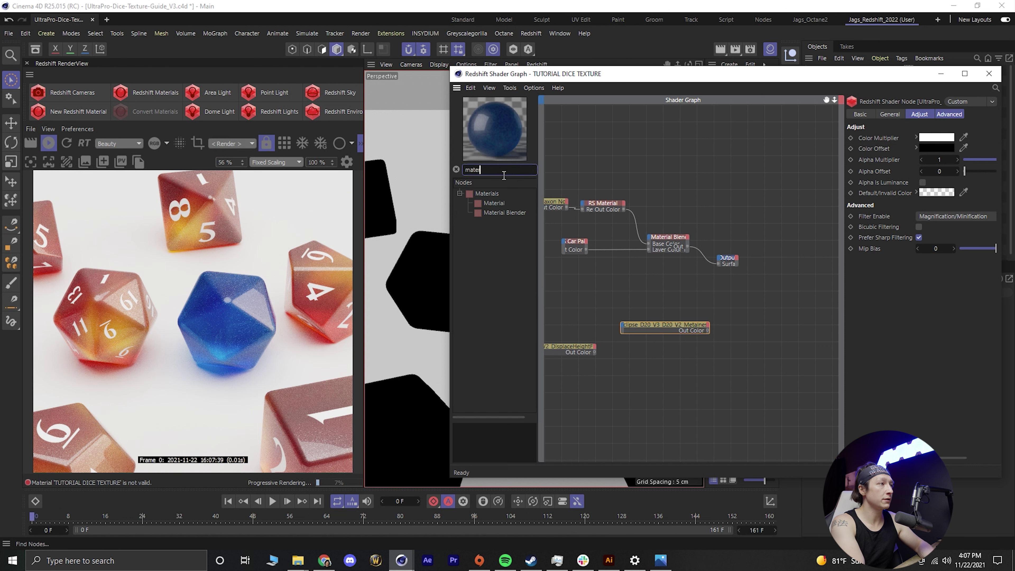
left_click_drag(494, 203, 659, 299)
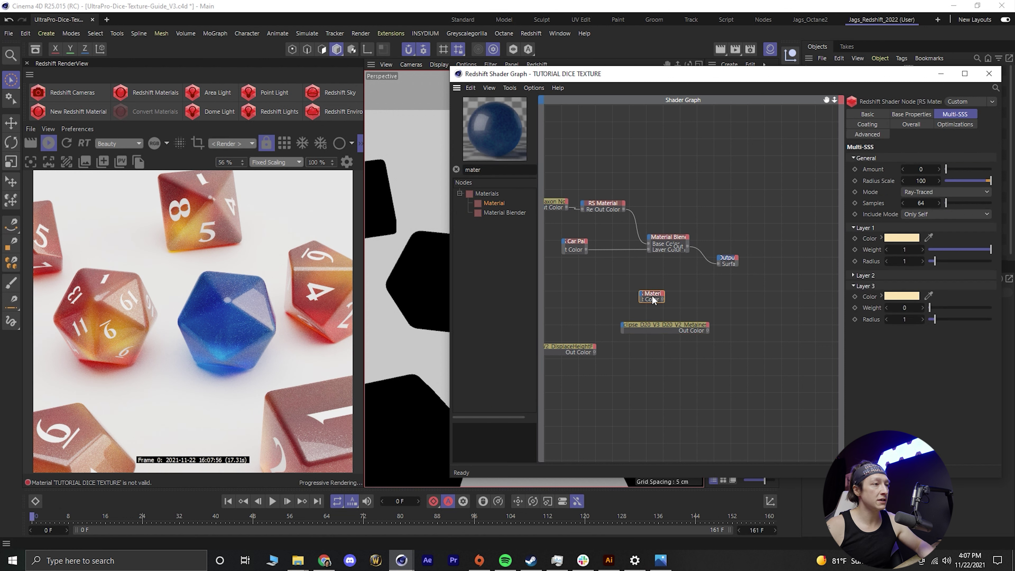
Set the new RS Material's diffuse color to a near-white, RGB 243, 243, 243
middle_click_drag(656, 281, 700, 282, "alt")
scroll(697, 285, "up", 4)
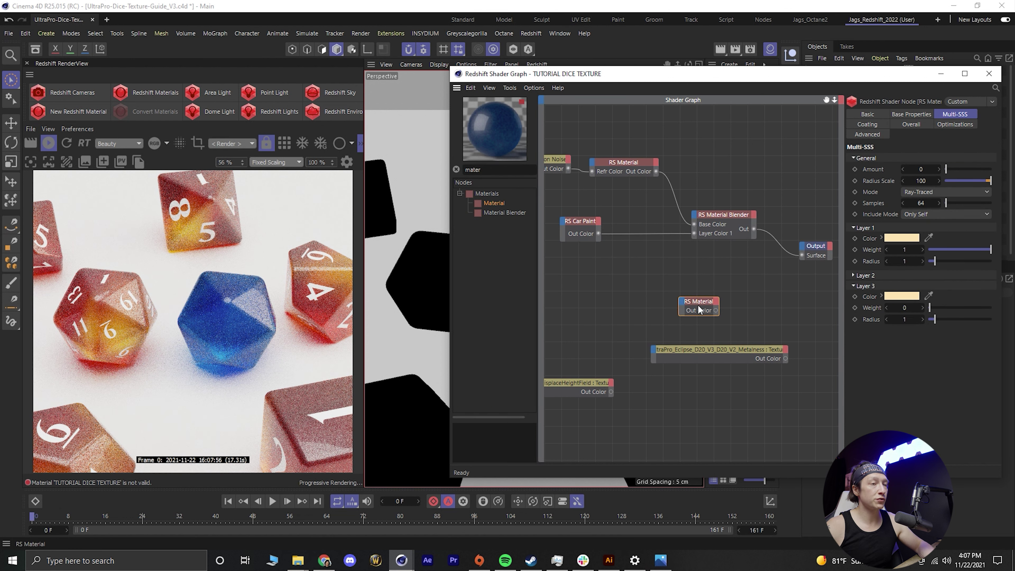
left_click(912, 114)
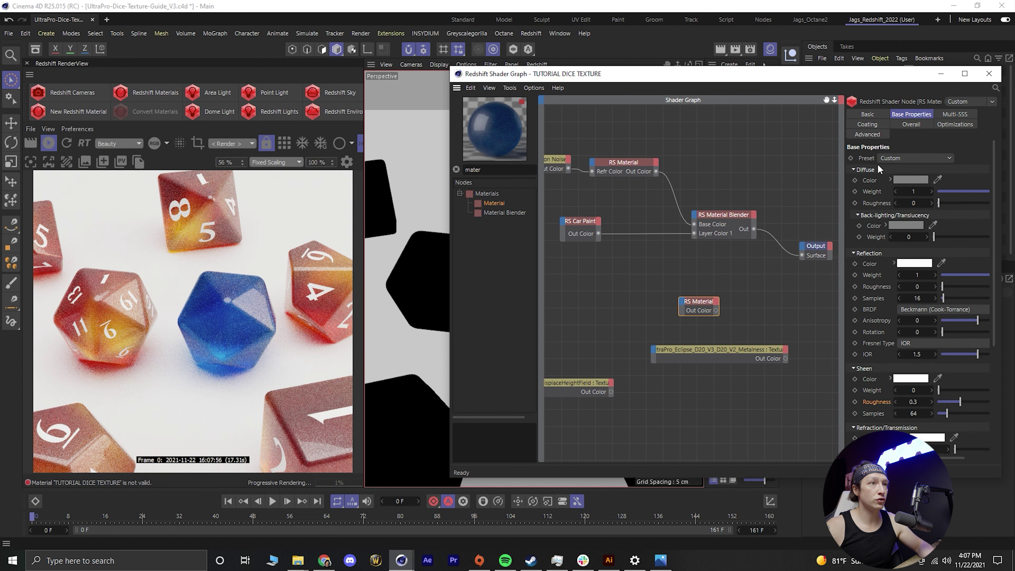
left_click(911, 180)
left_click_drag(814, 254, 796, 233)
left_click_drag(933, 196, 746, 176)
left_click_drag(620, 218, 620, 220)
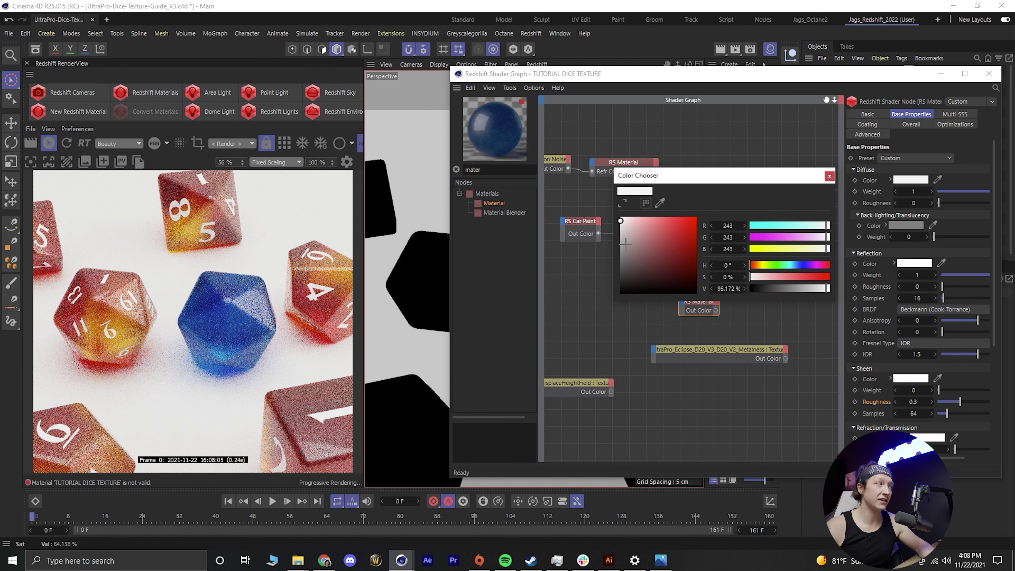
left_click(829, 176)
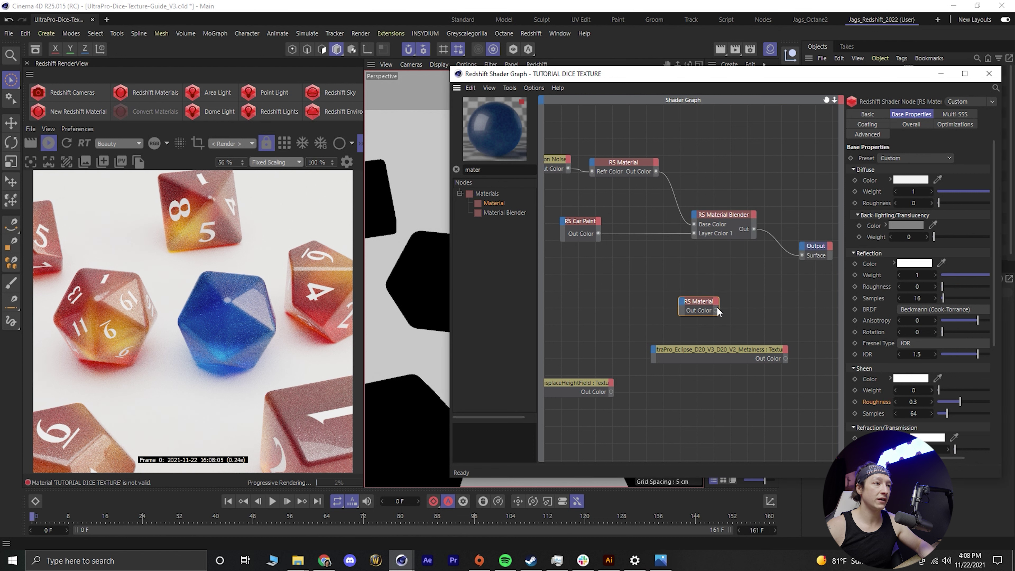
Place the near-white RS Material below the Car Paint node and connect its output to the Material Blender's Layer Color 2
left_click_drag(702, 303, 694, 216)
mouse_move(721, 261)
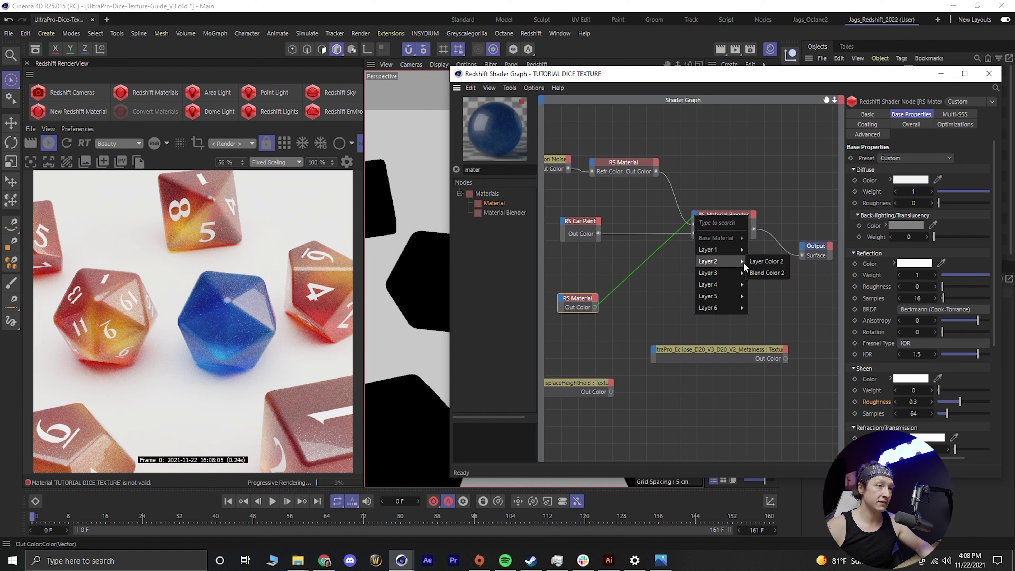
left_click(762, 264)
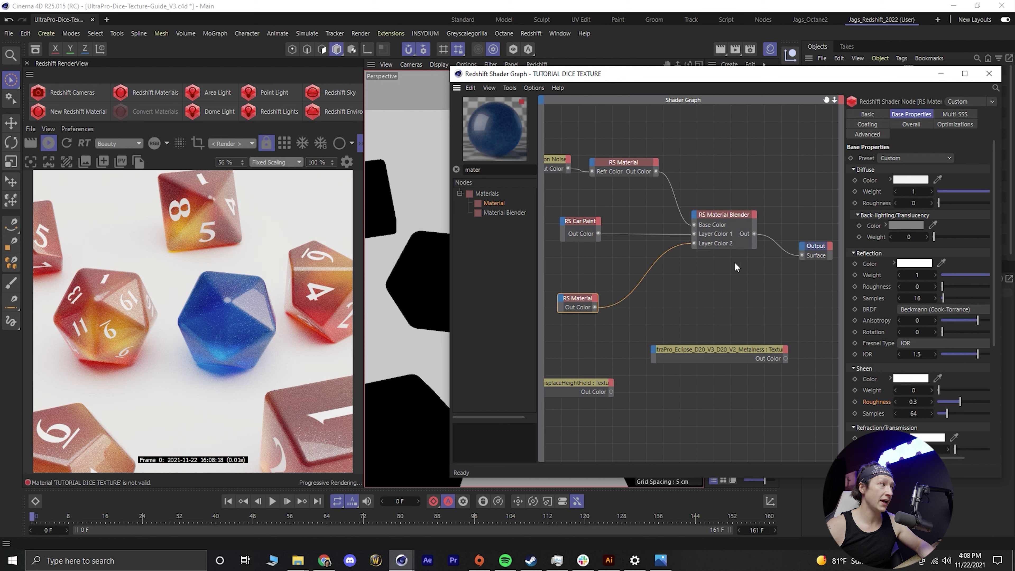
Make Layer 2 of the Material Blender additive and set its blend color to white
left_click(721, 220)
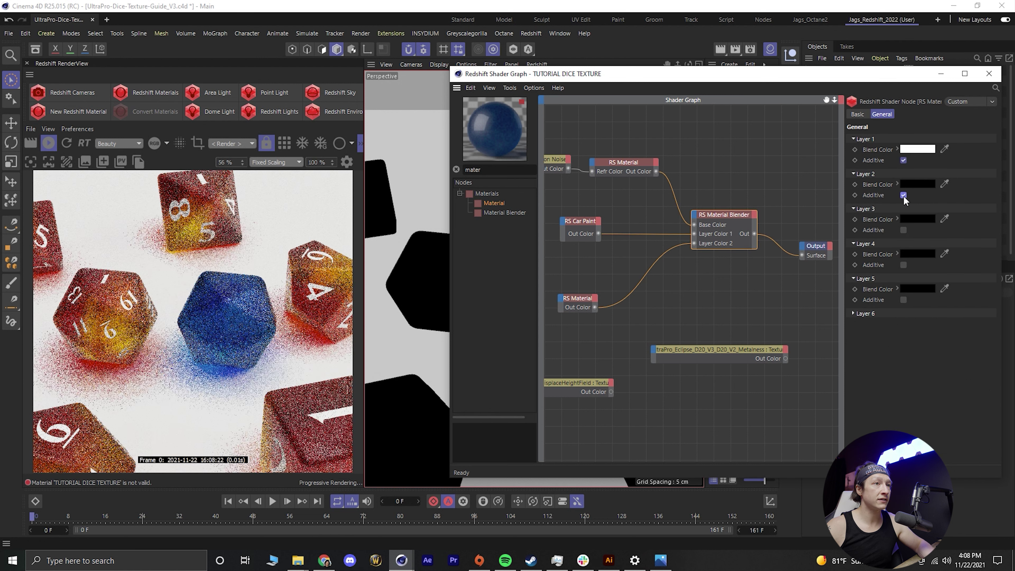
left_click(917, 185)
left_click_drag(835, 259, 794, 236)
left_click_drag(854, 198, 665, 204)
left_click(814, 198)
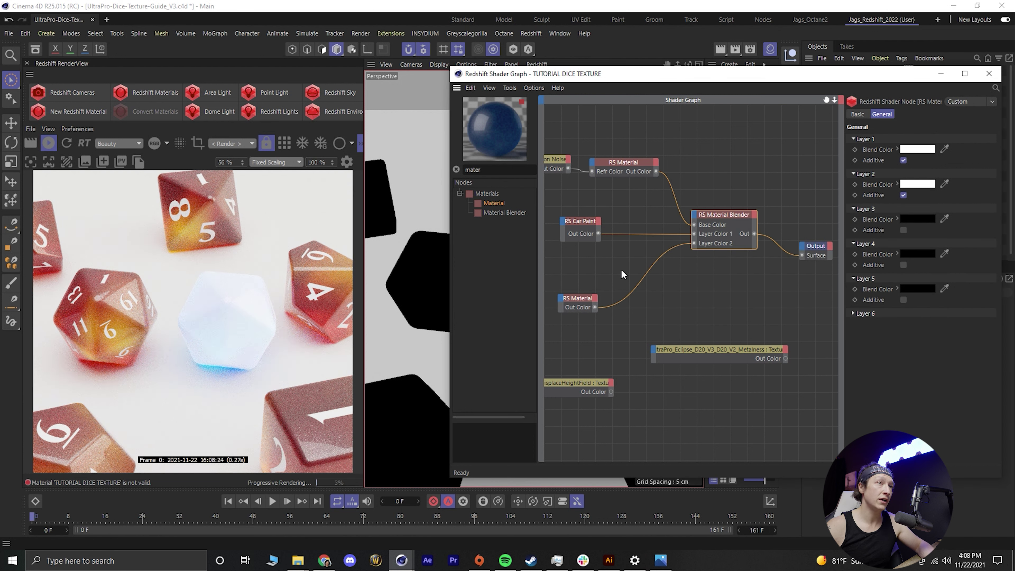
Move the Metalness texture beneath the near-white RS Material and raise that material closer to the Car Paint node
middle_click_drag(619, 267, 666, 265)
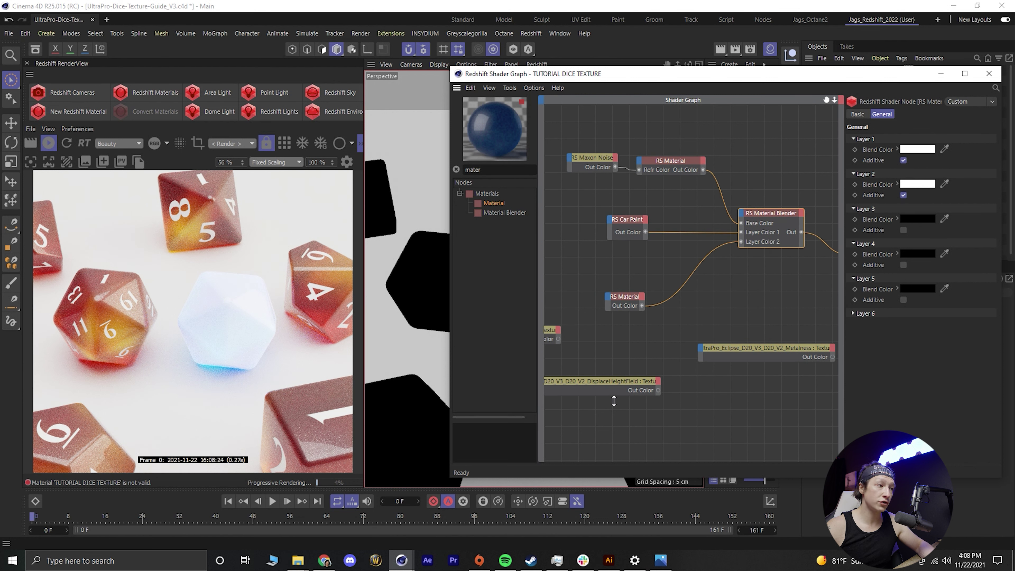
left_click_drag(731, 359, 589, 362)
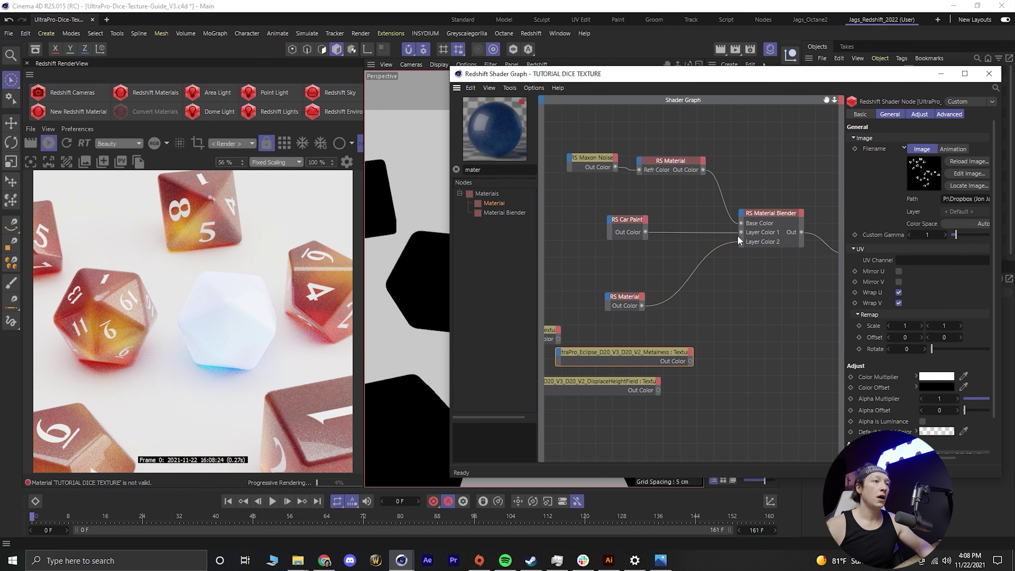
left_click(767, 218)
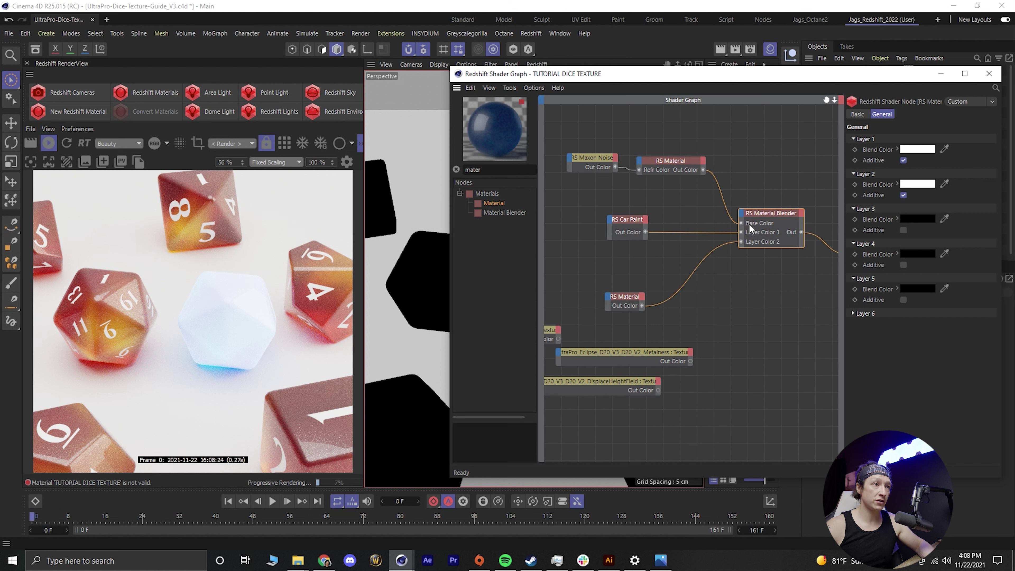
left_click(626, 297)
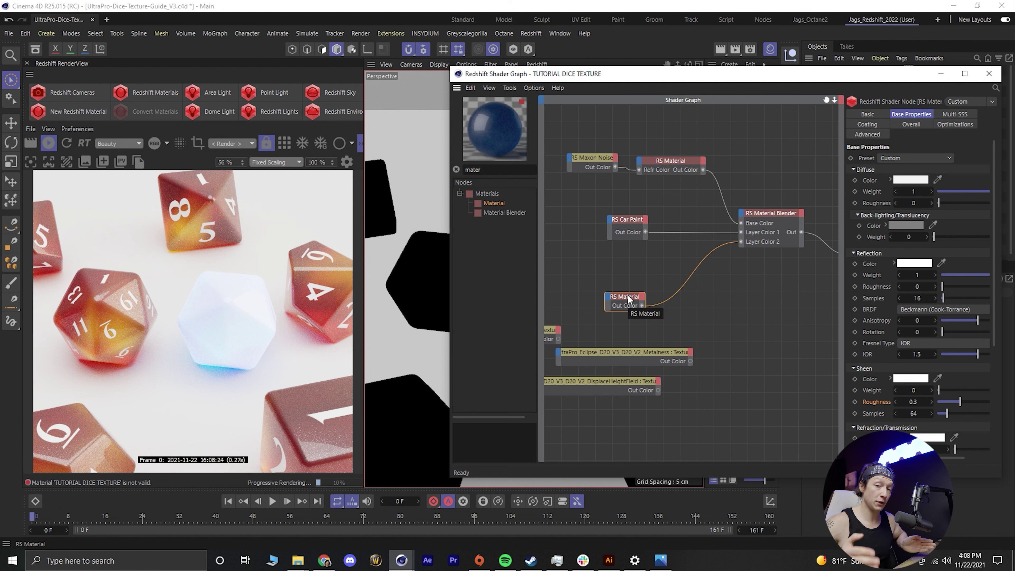
left_click_drag(627, 294, 636, 266)
left_click(636, 352)
mouse_move(651, 350)
left_mouse_down()
mouse_move(653, 372)
mouse_move(672, 359)
mouse_move(641, 353)
left_mouse_up()
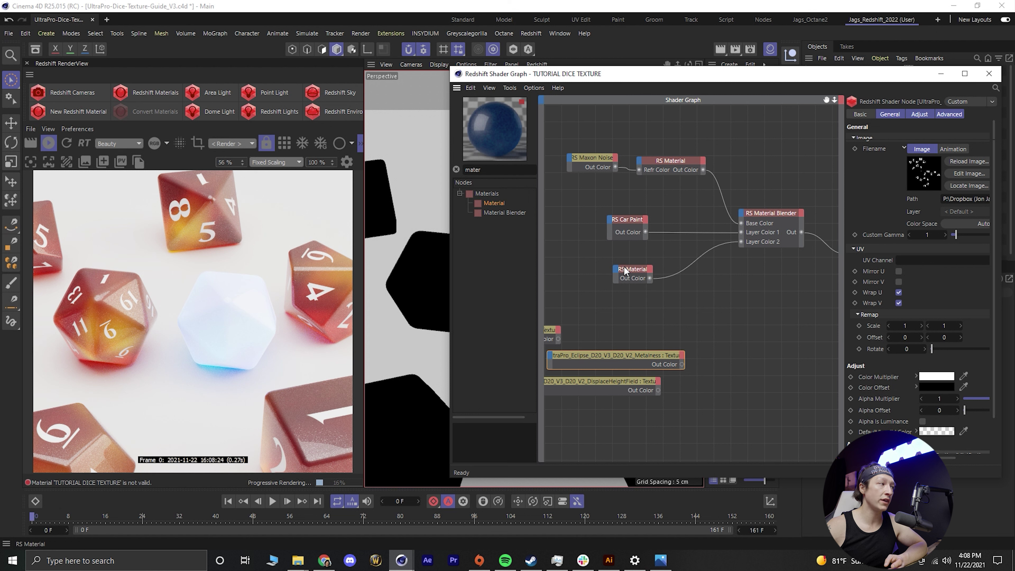
Set the near-white RS Material's reflection roughness to 0.5
left_click_drag(634, 277, 639, 277)
left_click(930, 288)
type("0.5")
key("Return")
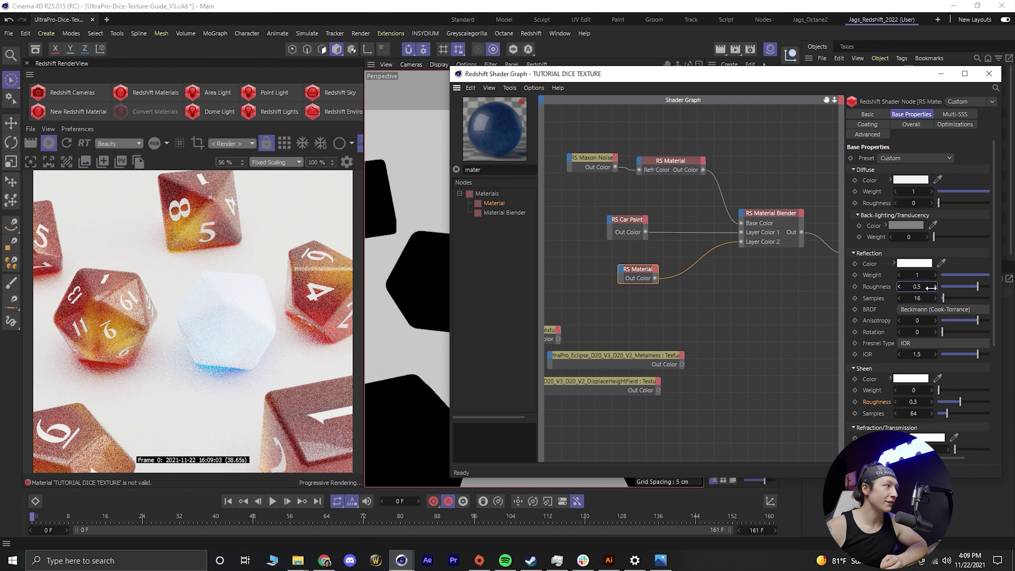
Connect the Metalness texture's Out Color to the Material Blender's Blend Color 2
mouse_move(630, 360)
left_mouse_down()
mouse_move(610, 358)
mouse_move(637, 345)
mouse_move(630, 361)
left_mouse_up()
mouse_move(639, 271)
left_mouse_down()
mouse_move(637, 283)
mouse_move(631, 277)
left_mouse_up()
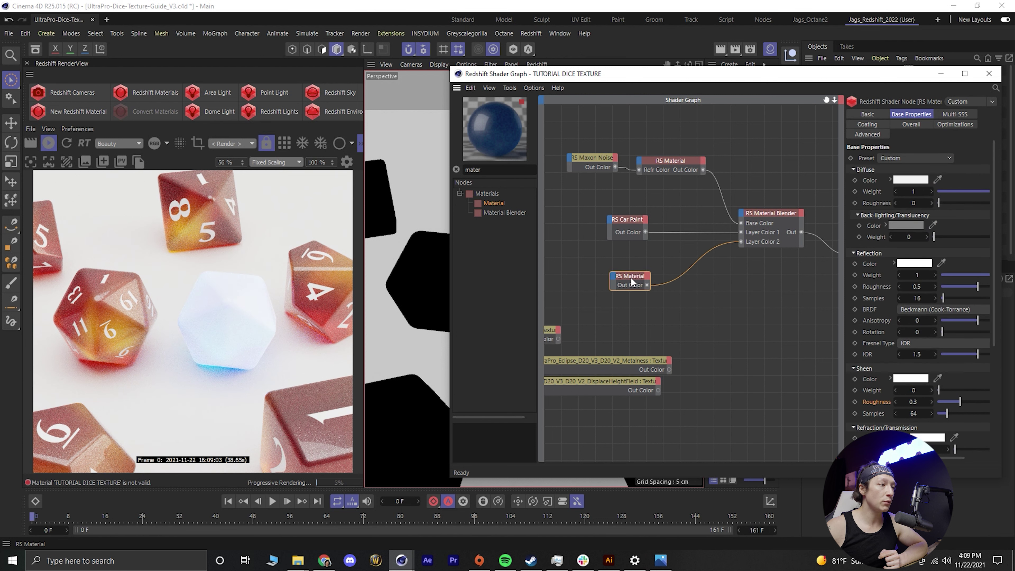
mouse_move(624, 365)
left_mouse_down()
mouse_move(655, 335)
mouse_move(635, 354)
left_mouse_up()
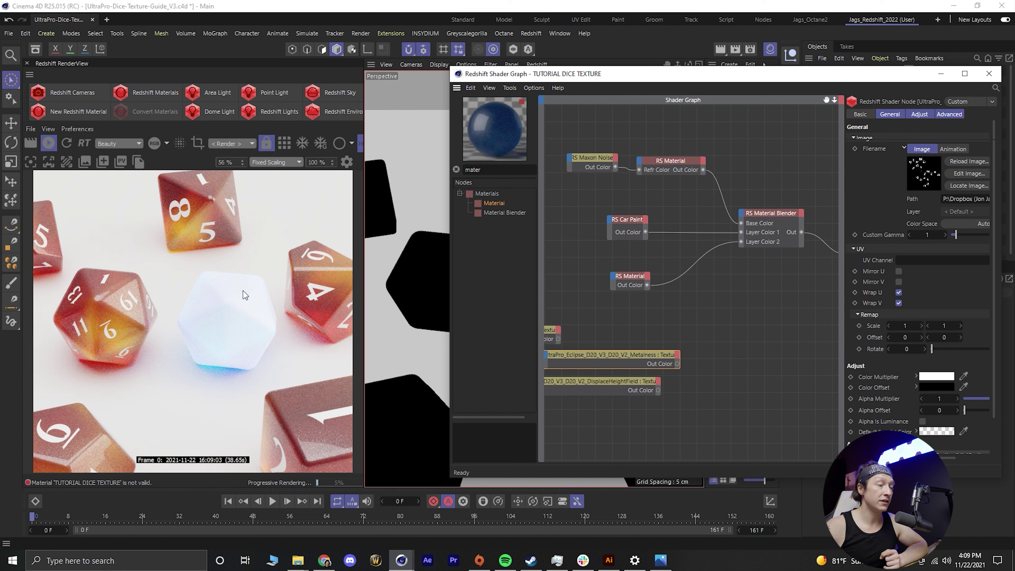
left_click_drag(677, 364, 722, 263)
left_click_drag(739, 215, 740, 215)
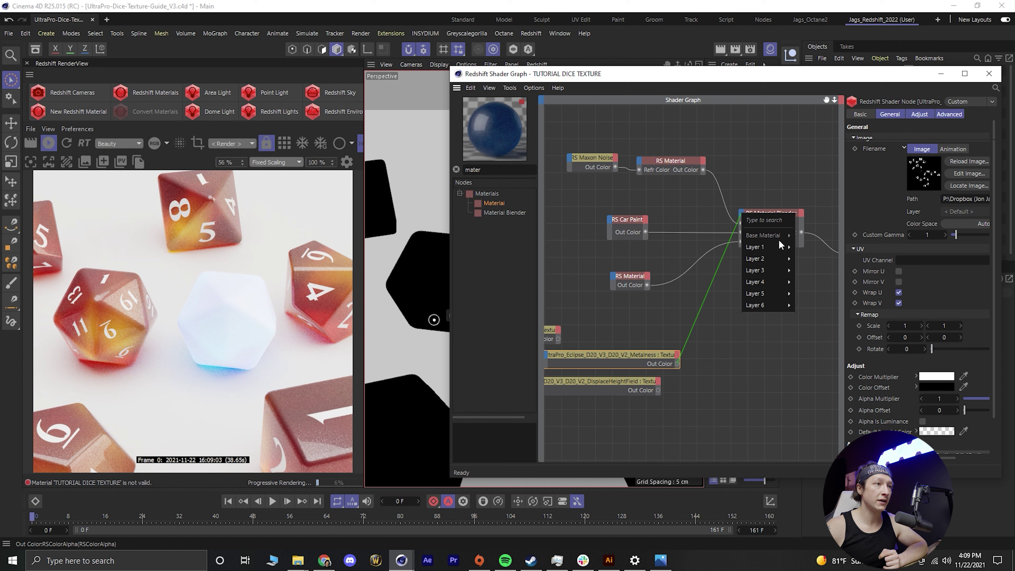
mouse_move(780, 258)
left_click(816, 268)
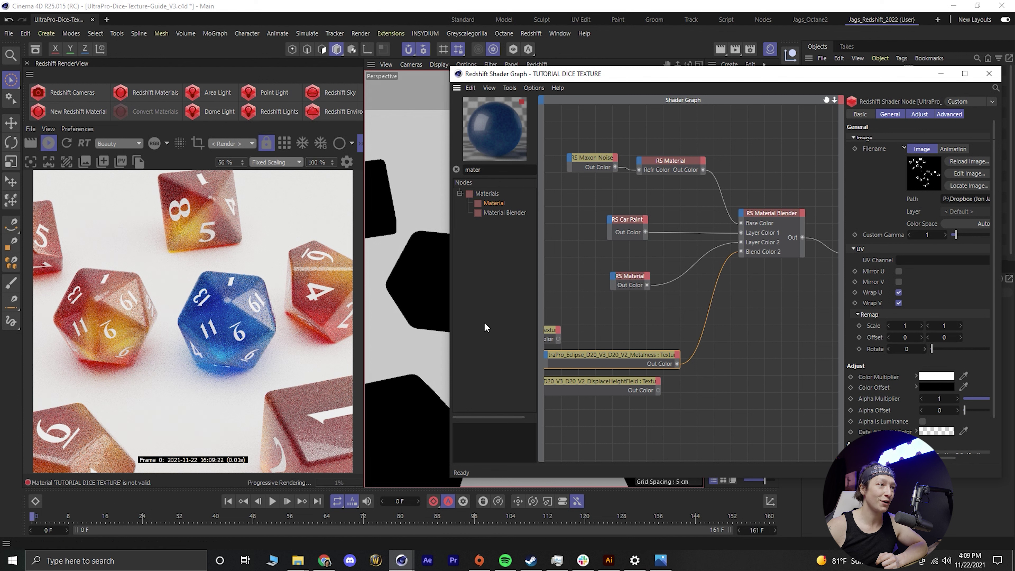
Tuck the Metalness texture under the near-white RS Material and reposition the Normal and DisplaceHeightField textures to the left of the network
left_click_drag(644, 356, 651, 314)
middle_click_drag(592, 276, 642, 286)
left_click_drag(678, 283, 674, 276)
left_click_drag(680, 321, 646, 302)
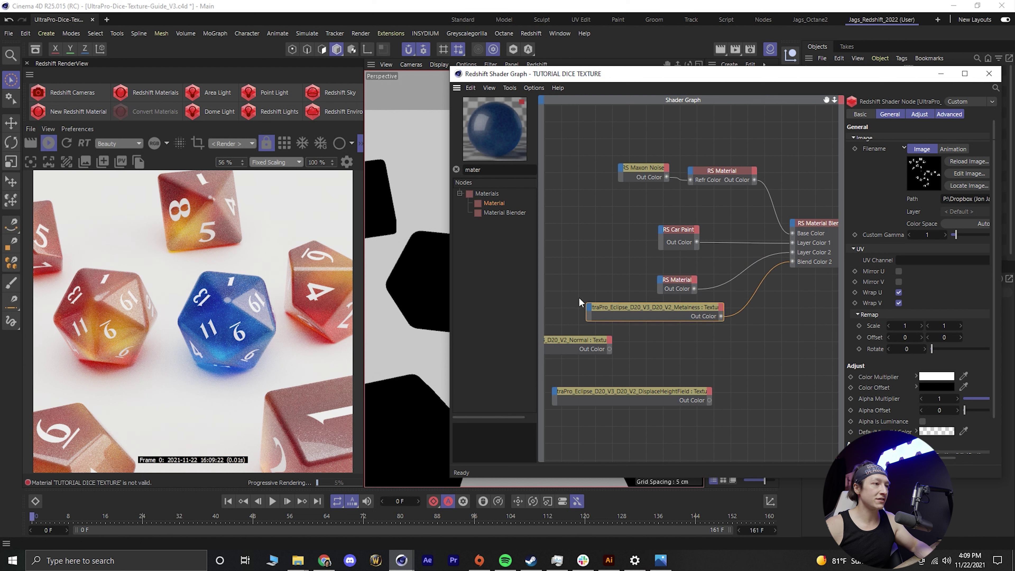
middle_click_drag(563, 300, 590, 310)
left_click_drag(609, 351, 660, 361)
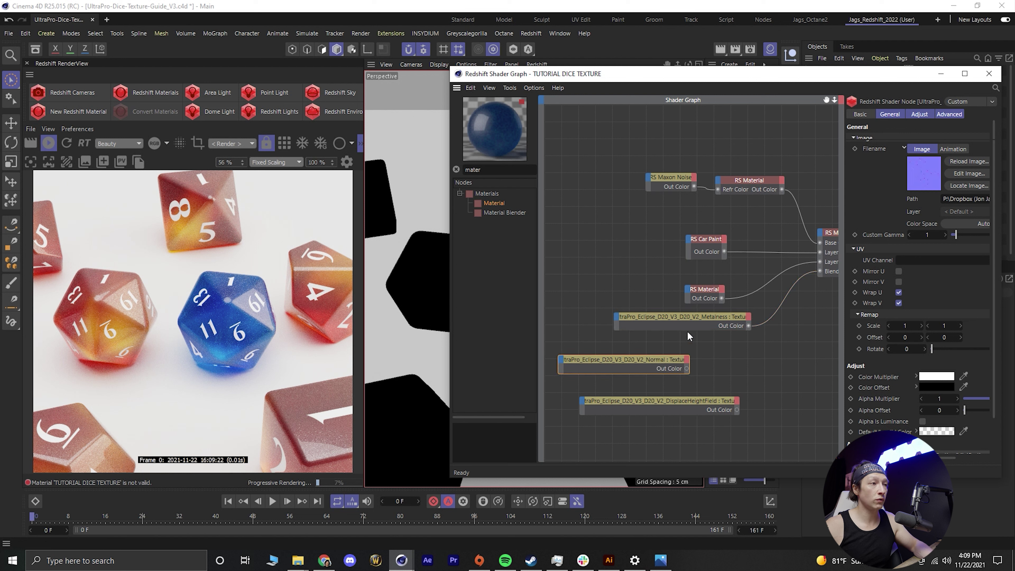
left_click_drag(706, 399, 606, 279)
middle_click_drag(605, 276, 723, 287)
Add a Bump Map node and place it just to the right of the DisplaceHeightField texture
left_click_drag(505, 170, 320, 160)
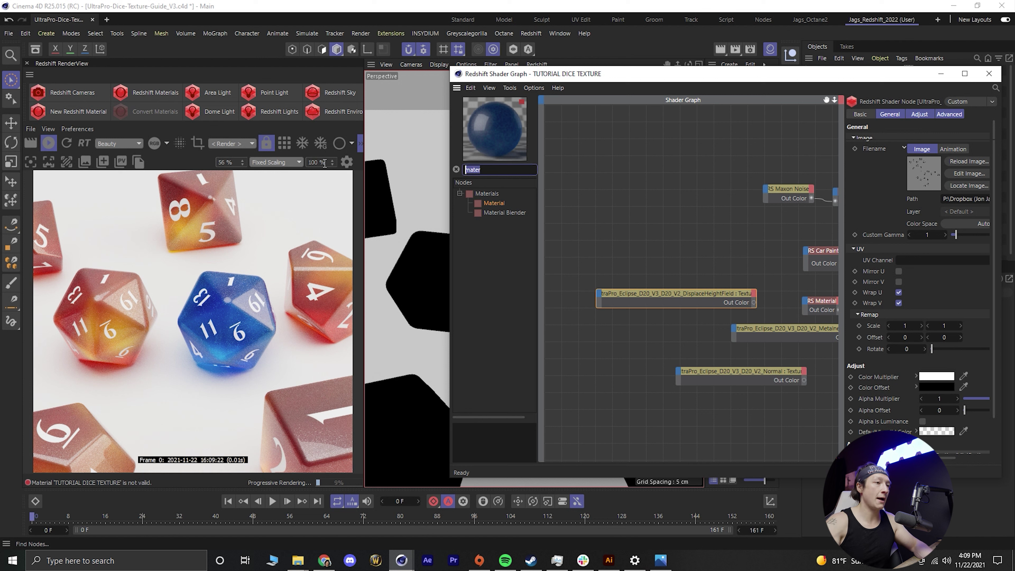
type("bump")
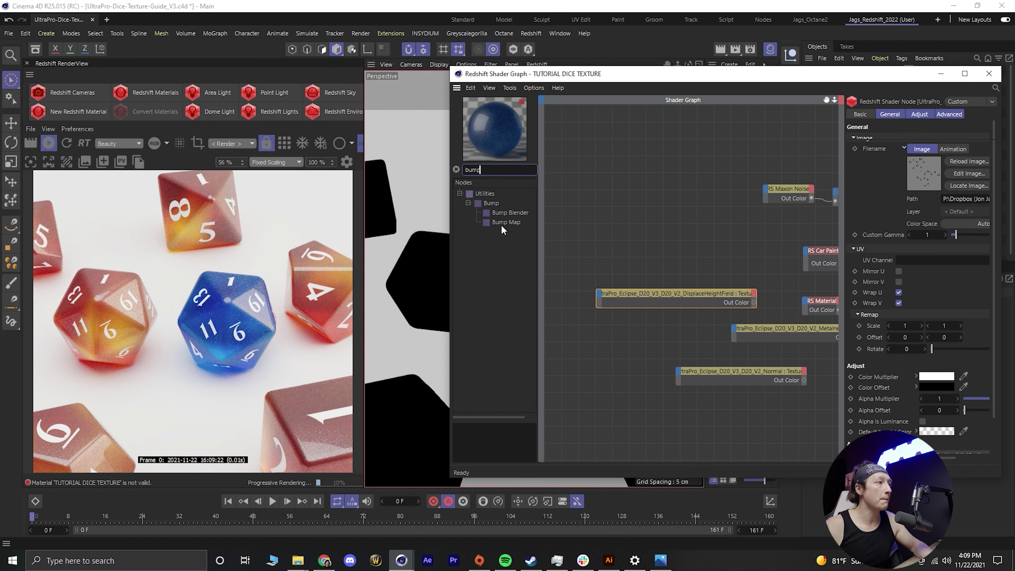
left_click_drag(507, 225, 725, 269)
left_click(693, 298)
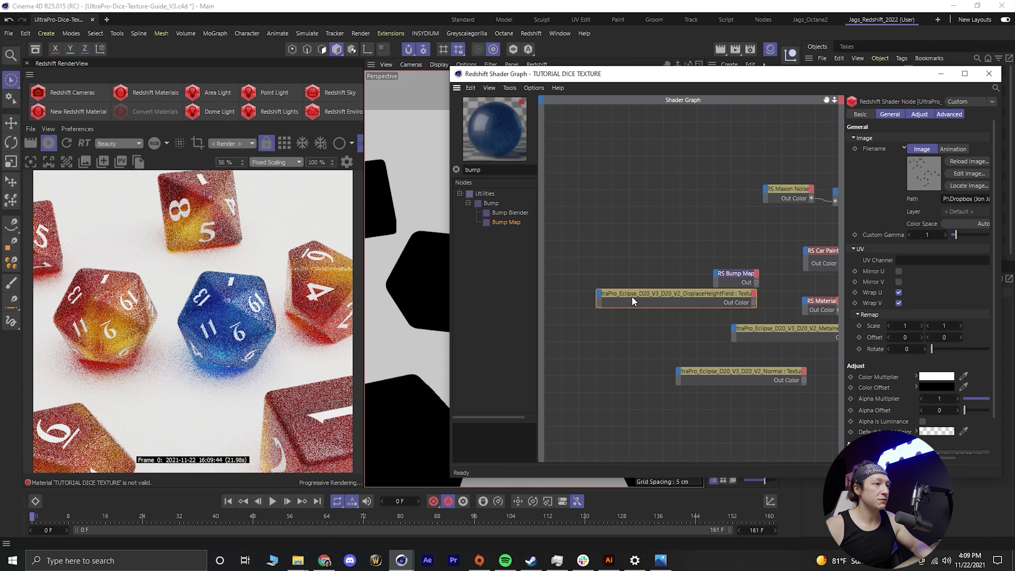
left_click_drag(674, 299, 561, 316)
left_click_drag(738, 276, 694, 307)
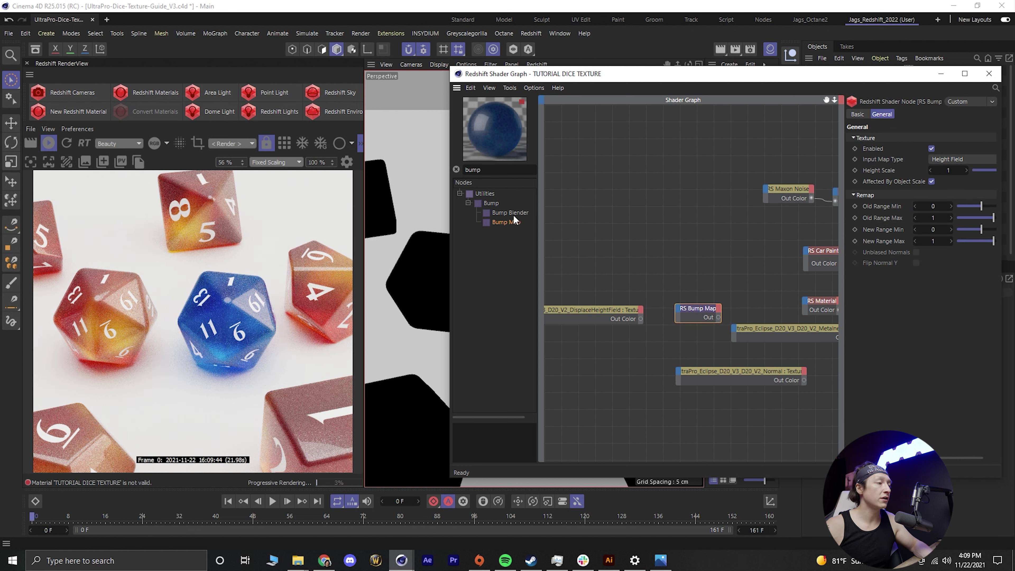
Connect the DisplaceHeightField texture's Out Color to the Bump Map's texture input
left_click_drag(640, 319, 679, 309)
mouse_move(694, 327)
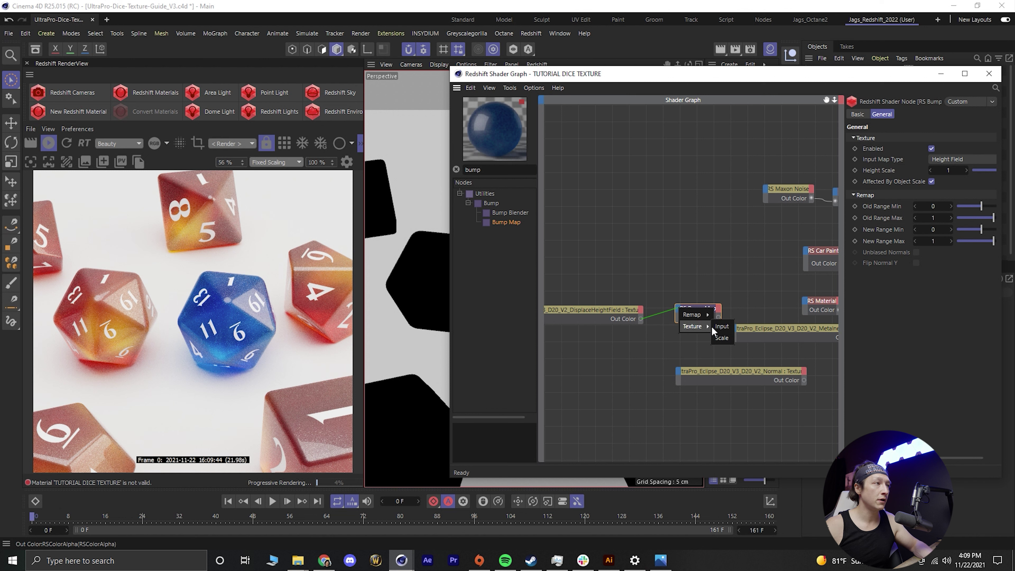
left_click(718, 327)
Shift the DisplaceHeightField texture and its Bump Map left together, and add a Bump Blender node to the right of them
left_click_drag(608, 288, 703, 322)
left_click_drag(698, 309, 675, 308)
middle_click_drag(768, 297, 727, 295)
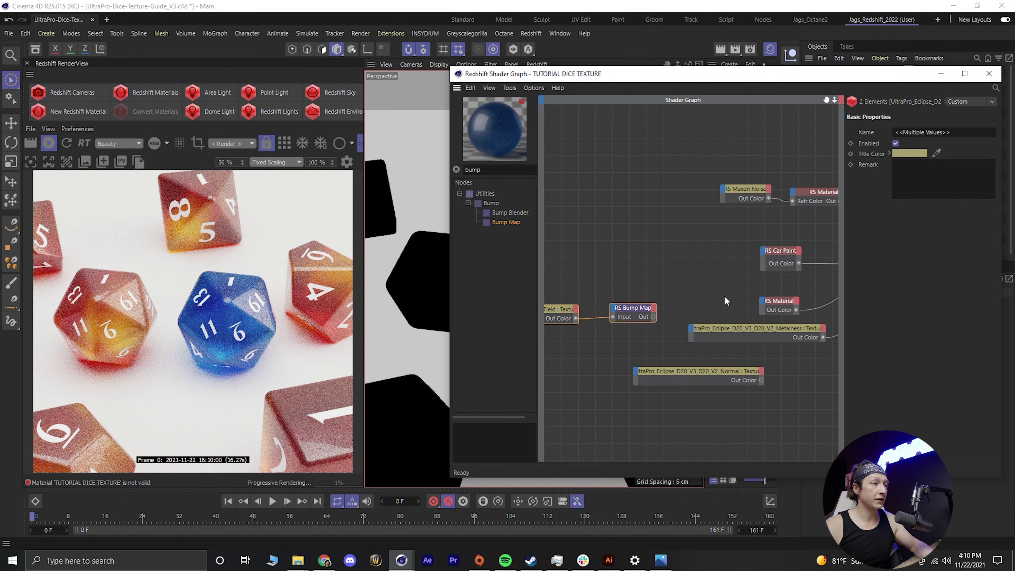
left_click_drag(515, 215, 701, 298)
middle_click_drag(649, 343, 700, 341)
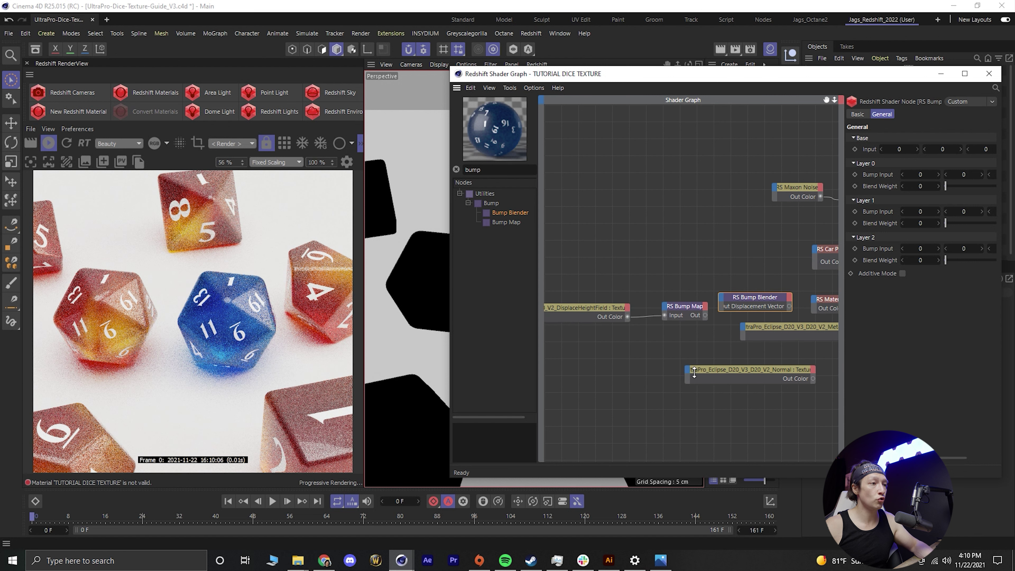
Move the Normal texture above the DisplaceHeightField texture and connect it to the texture input of a second Bump Map node
left_click(709, 370)
left_click_drag(731, 371, 569, 269)
middle_click_drag(616, 268, 637, 268)
left_click_drag(636, 272, 603, 271)
left_click_drag(509, 221, 682, 271)
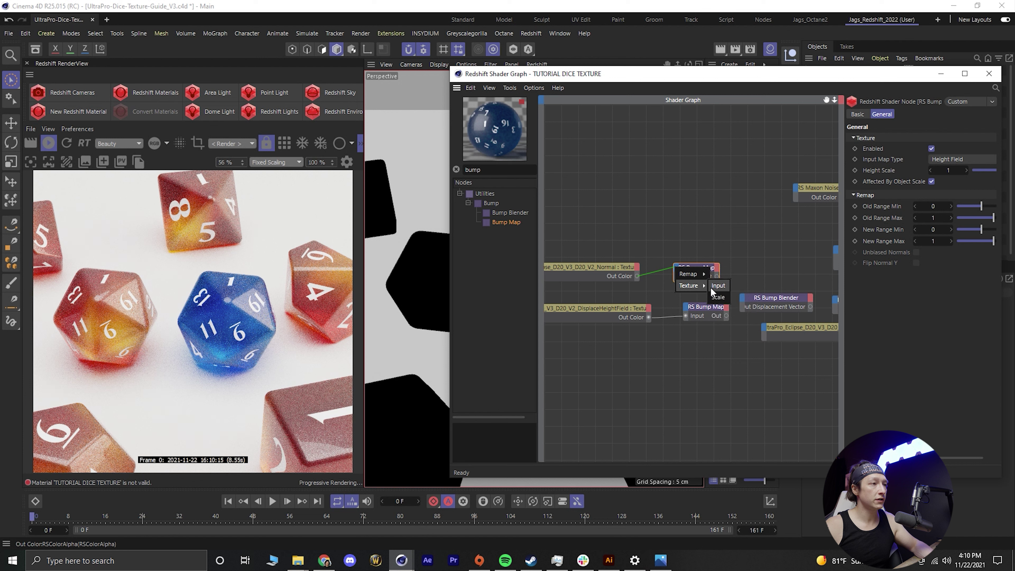
left_click(713, 287)
Position the Bump Blender between the two Bump Maps and connect the Normal texture's Bump Map to its Base Input
left_click_drag(780, 298, 769, 282)
middle_click_drag(722, 277, 698, 277, "alt")
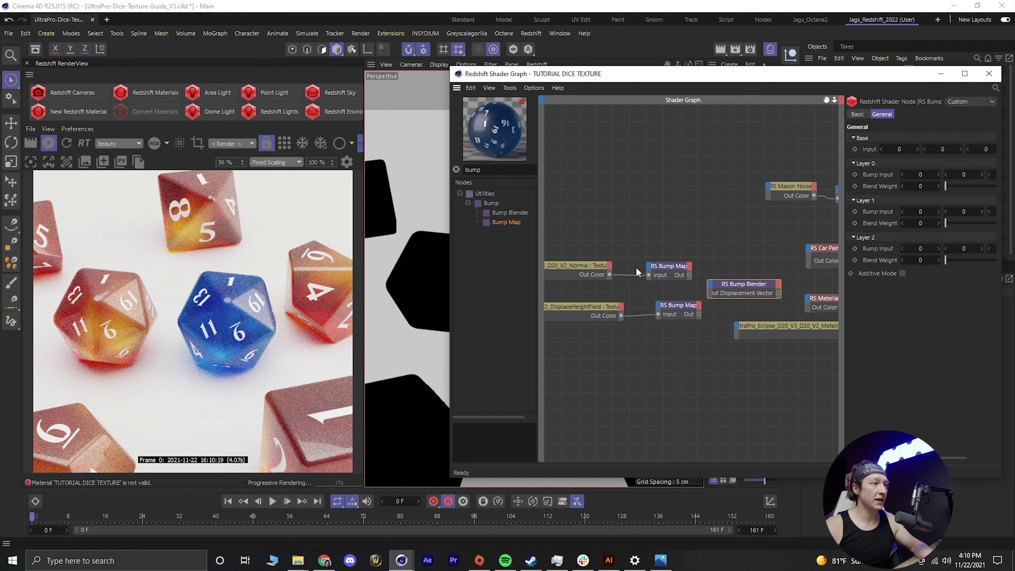
left_click_drag(689, 275, 711, 285)
left_click(752, 293)
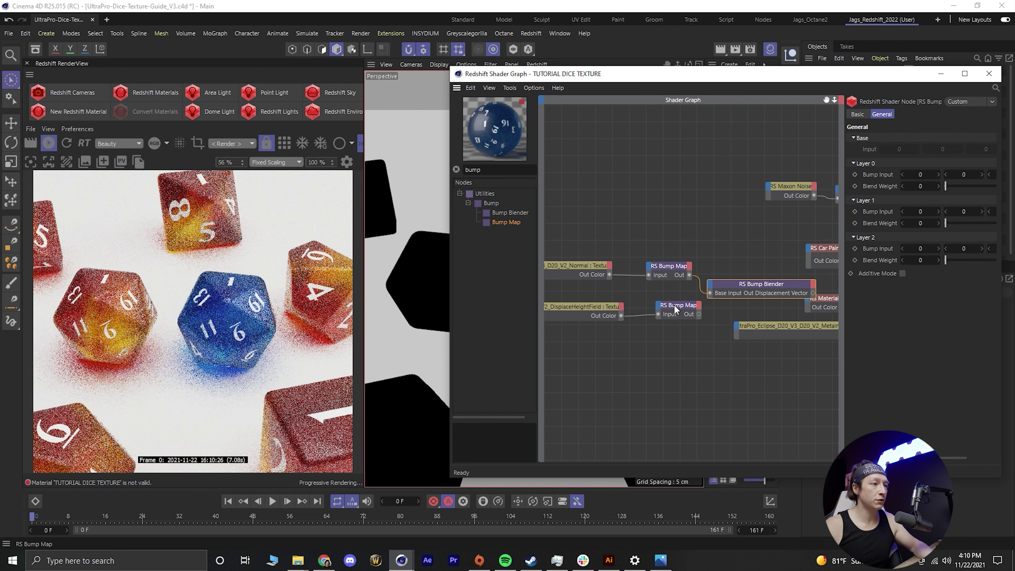
Select both bump textures, their Bump Maps and the Bump Blender, and move the group left away from the material nodes
left_click_drag(583, 300, 601, 312)
middle_click_drag(752, 271, 703, 279, "alt")
right_click_drag(701, 279, 675, 296, "alt")
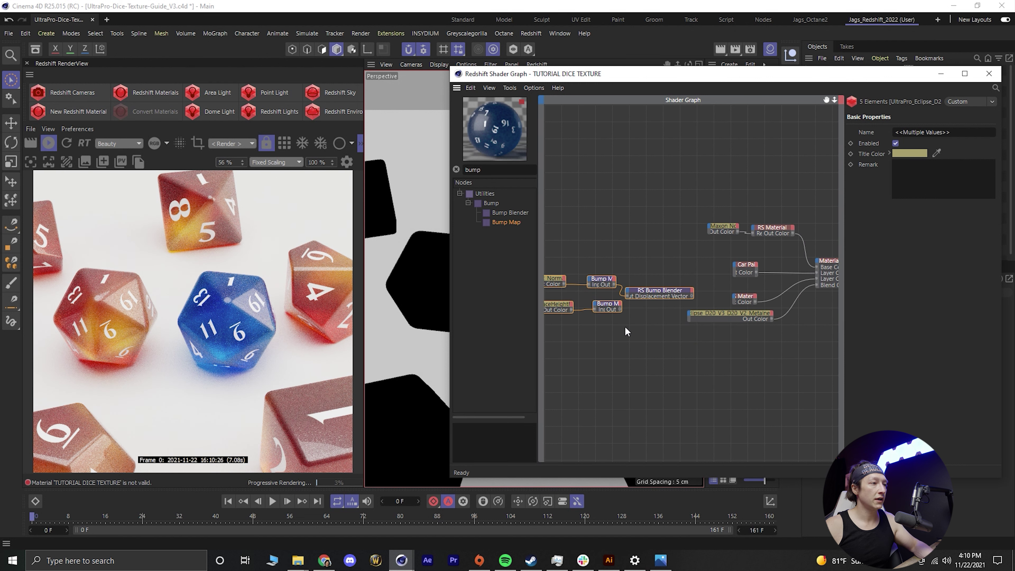
Connect the DisplaceHeightField texture's Bump Map output to Bump Input 0 of the RS Bump Blender
left_click(624, 328)
left_click(603, 306)
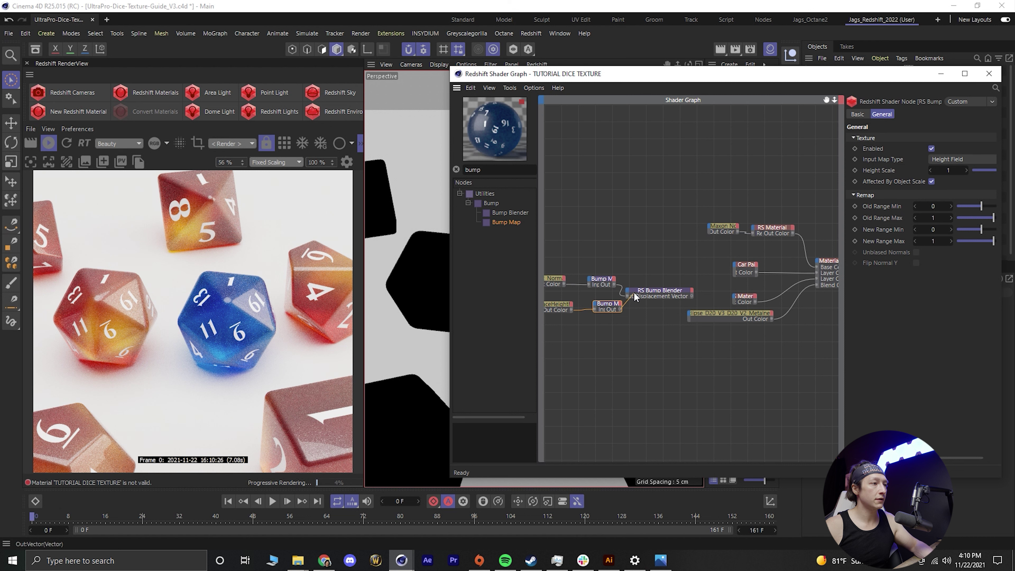
left_click_drag(626, 287, 627, 289)
mouse_move(645, 310)
left_click(679, 308)
Enable Additive Mode on the RS Bump Blender and set its Layer 0 Blend Weight to 1
left_click(672, 291)
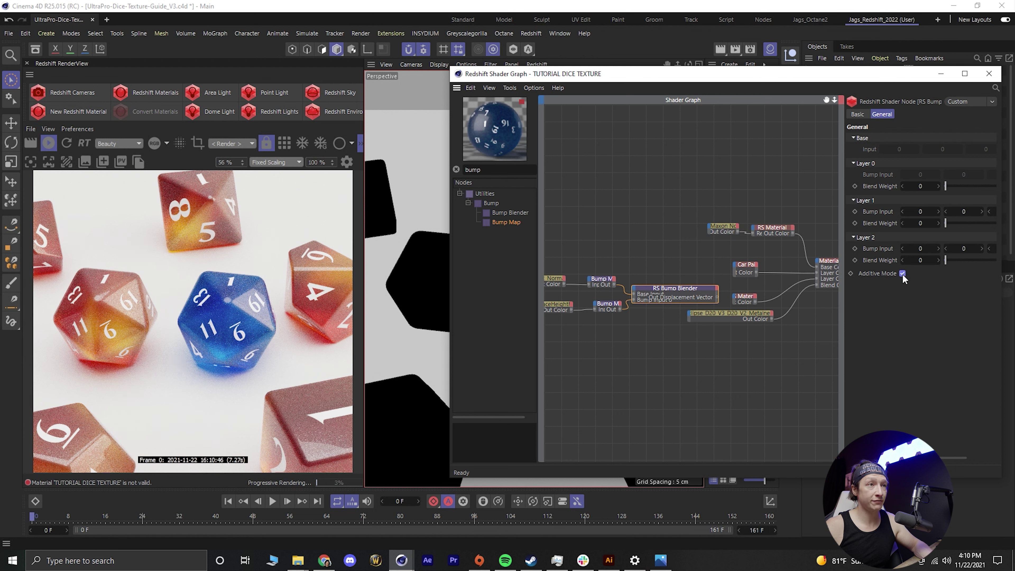
right_click_drag(645, 307, 680, 307, "alt")
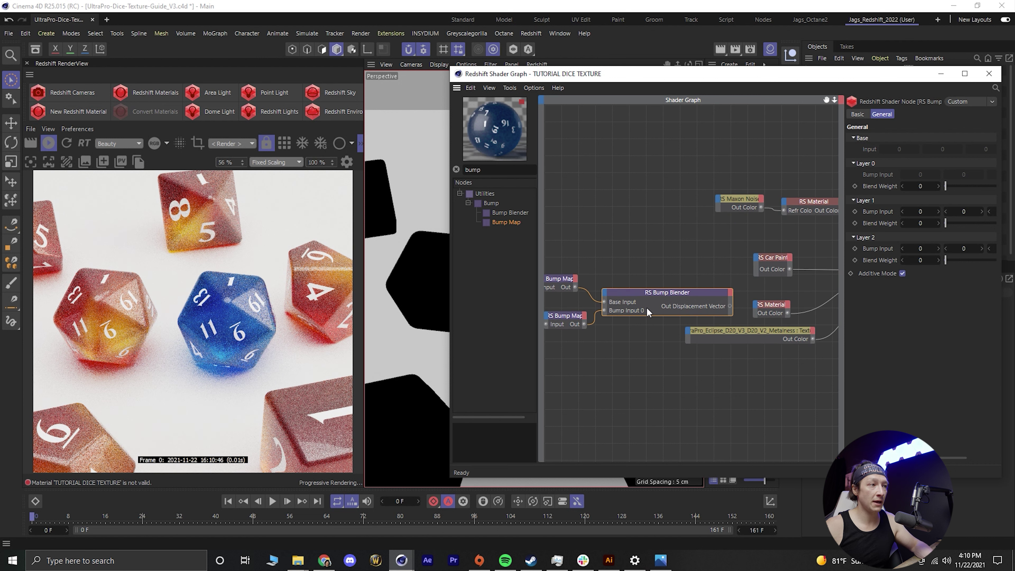
left_click_drag(953, 186, 995, 186)
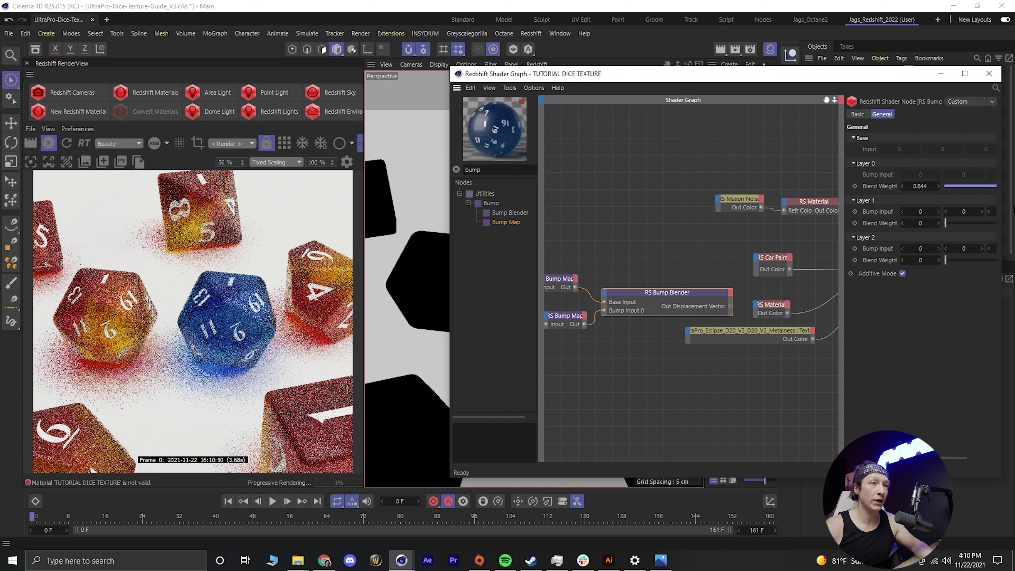
left_click_drag(902, 186, 919, 187)
double_click(922, 189)
type("1")
key("Return")
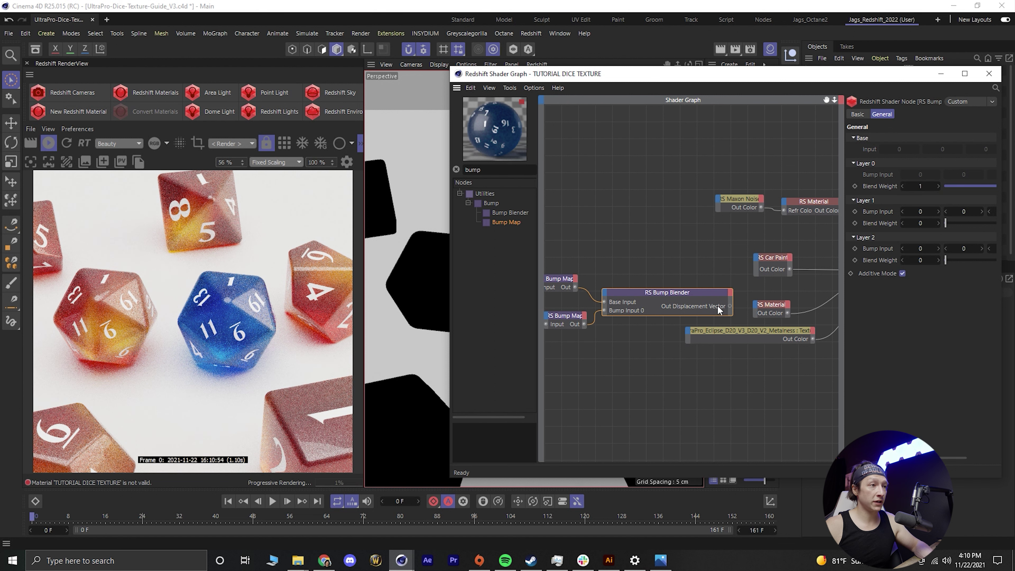
Connect the Bump Blender's Out Displacement Vector to the overall Bump Input of the lower RS Material for the numbers
left_click_drag(730, 307, 754, 306)
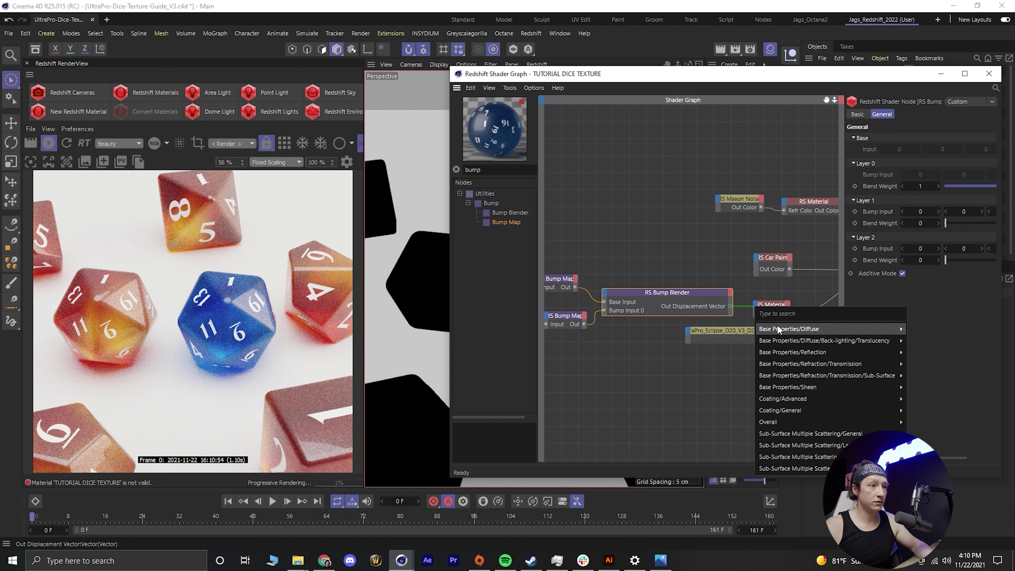
mouse_move(816, 426)
left_click(925, 457)
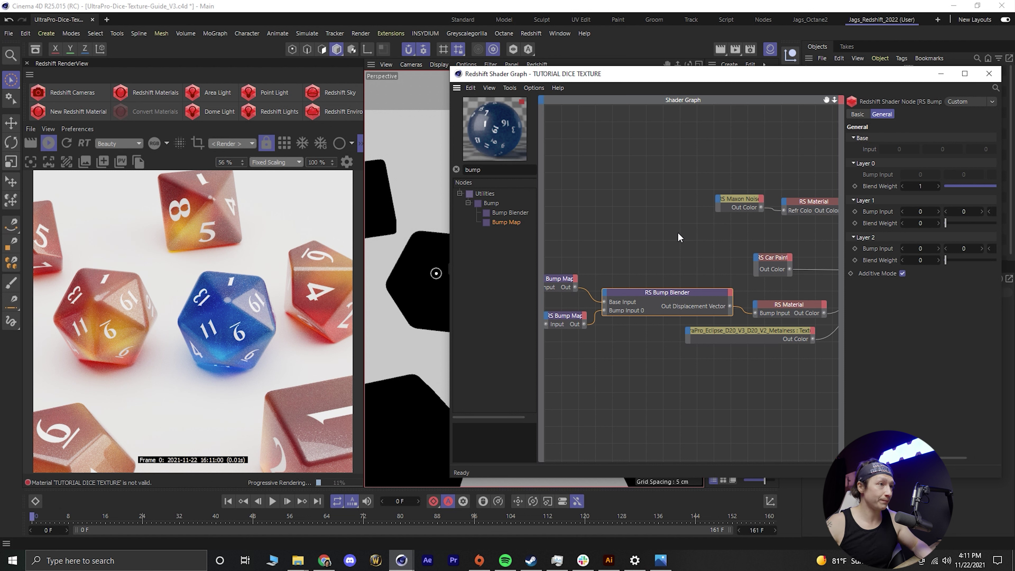
Connect the Bump Blender's output to the overall Bump Input of the RS Material fed by the Maxon Noise
middle_click_drag(701, 205, 700, 205, "alt")
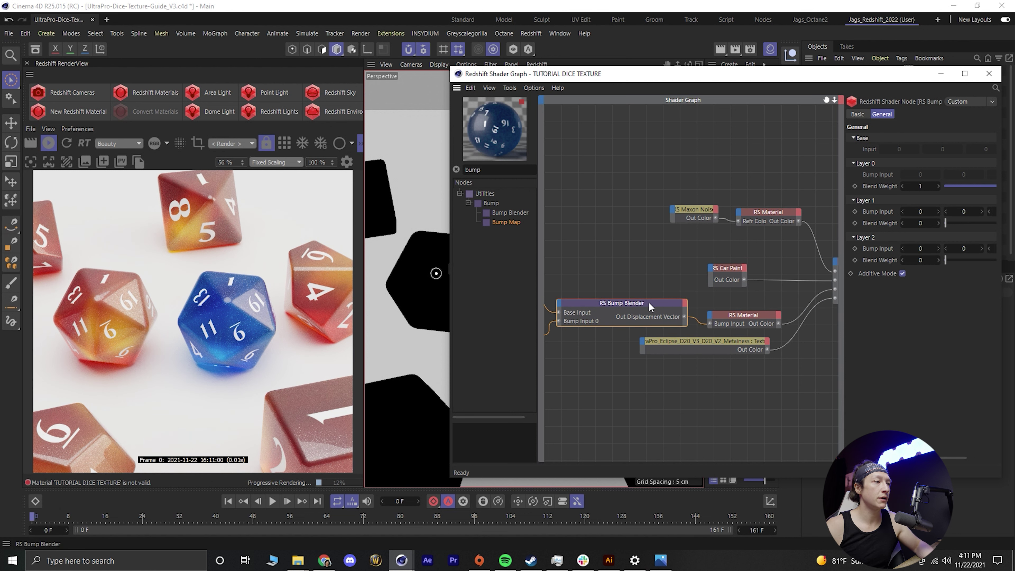
left_click_drag(637, 303, 673, 209)
left_click_drag(742, 213, 739, 212)
mouse_move(768, 328)
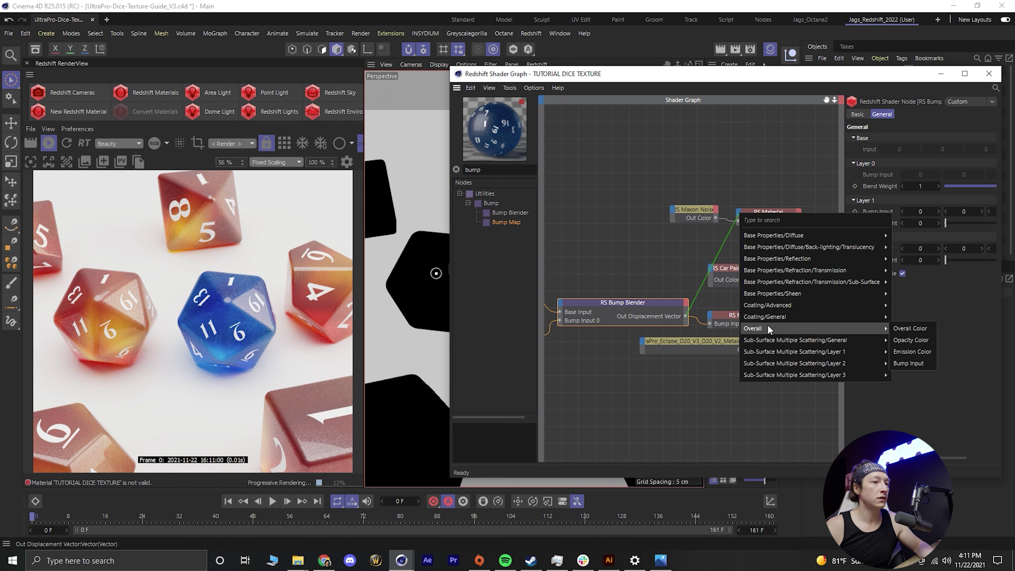
left_click(910, 362)
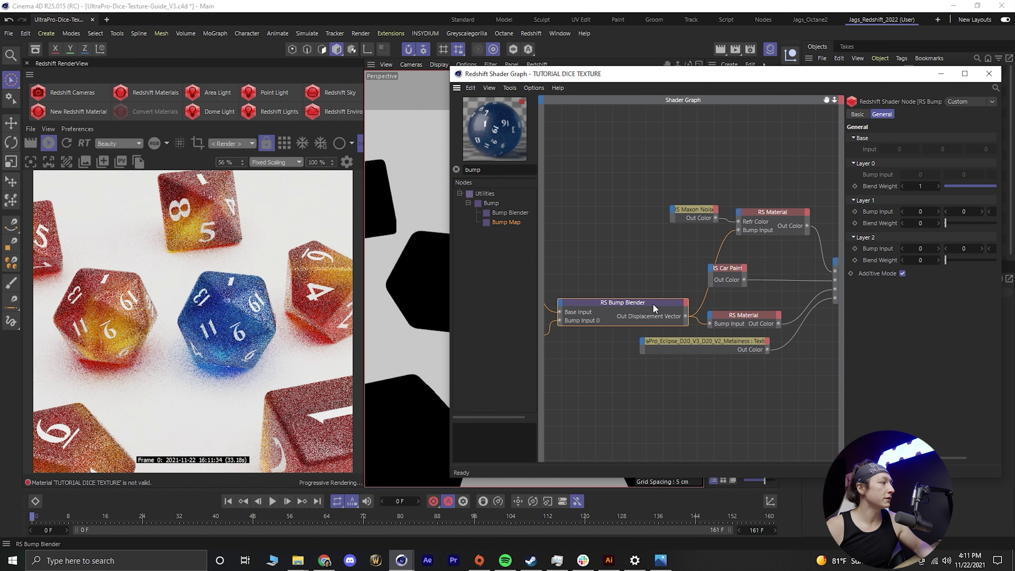
Select the two bump textures, their Bump Maps and the Bump Blender, and move them left and slightly up from the materials
middle_click_drag(654, 295, 737, 289, "alt")
scroll(654, 282, "down", 2)
scroll(649, 276, "down", 2)
left_click_drag(707, 311, 730, 328)
left_click(731, 296)
left_click_drag(553, 254, 711, 332)
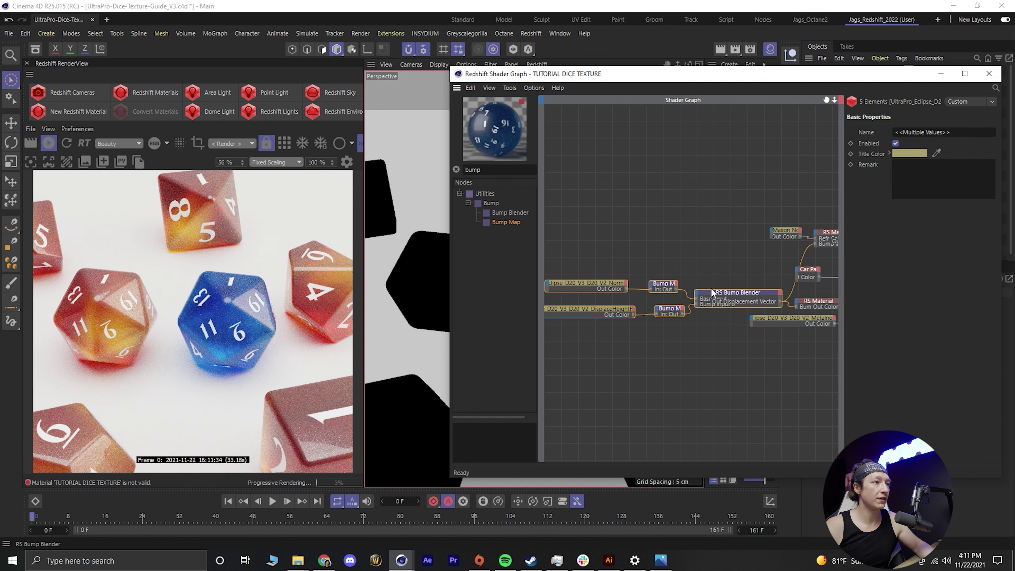
left_click_drag(714, 294, 650, 278)
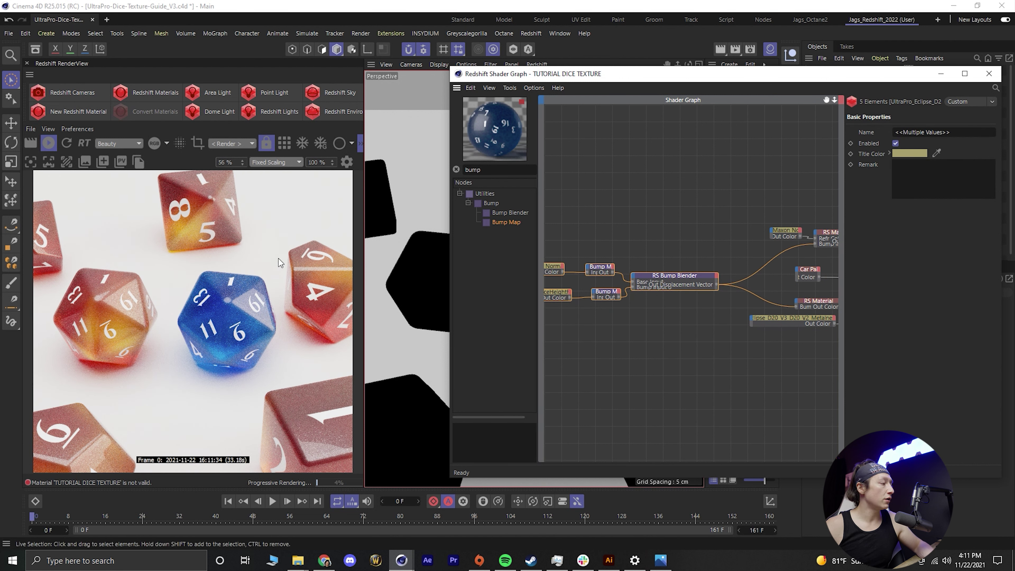
Close the shader graph and pull the camera back to frame the whole dice set, undoing the last viewport change
left_click(989, 73)
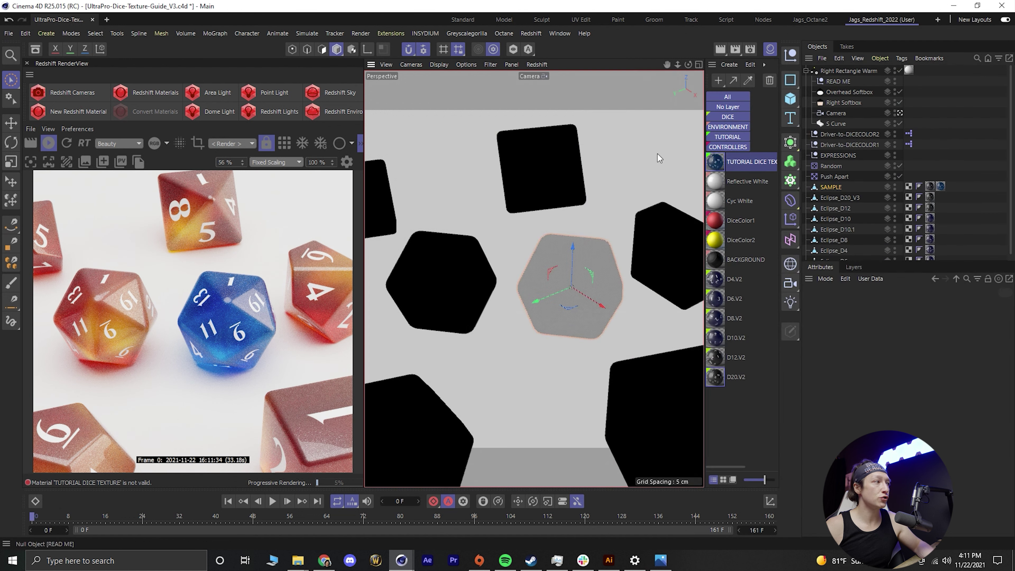
scroll(516, 281, "down", 6)
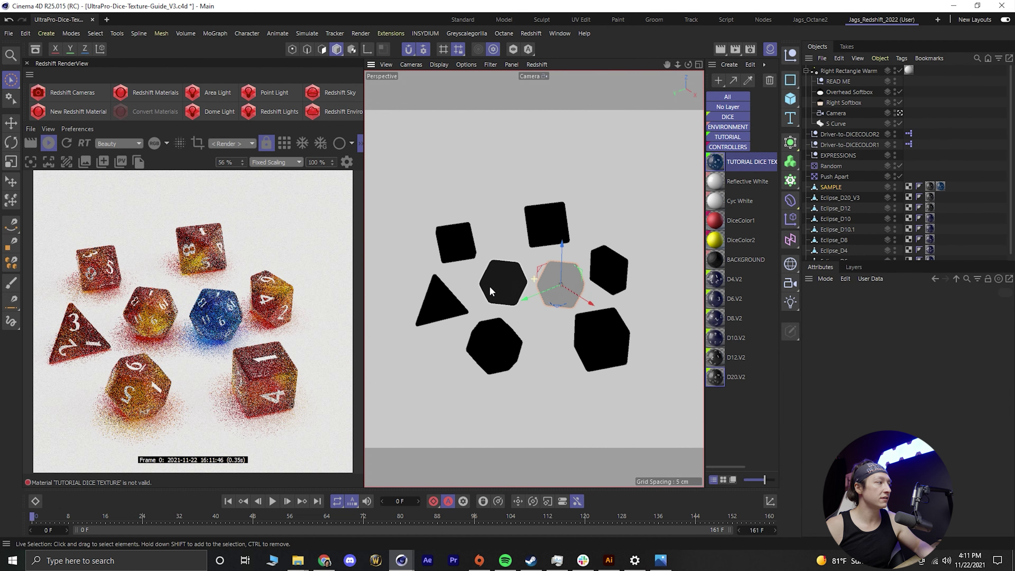
scroll(571, 282, "up", 2)
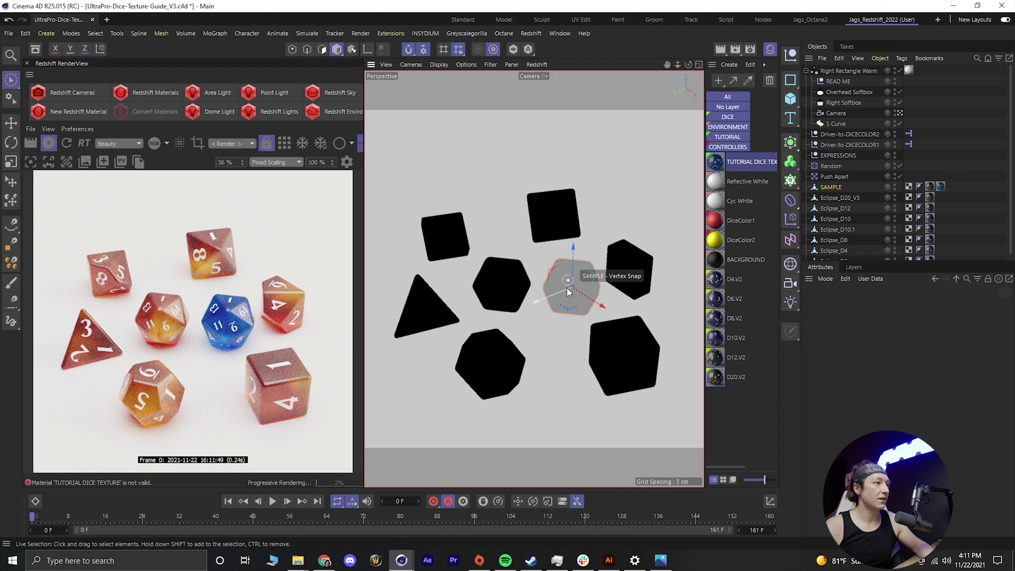
left_click_drag(577, 284, 587, 264)
key("ctrl+z")
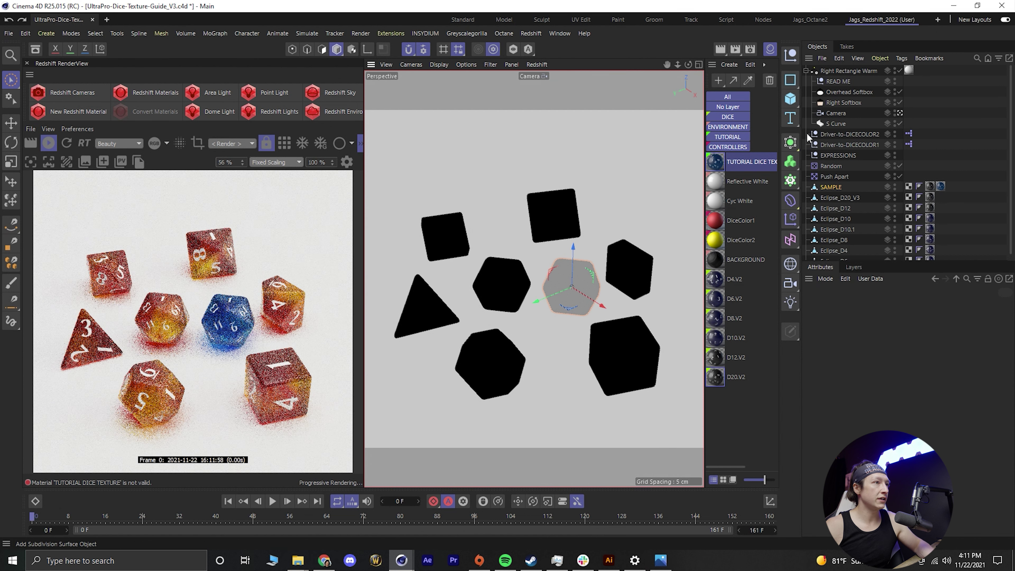
Set the Color parameter of the DiceColor1 material as an XPressions driver
left_click(739, 220)
left_click(736, 237)
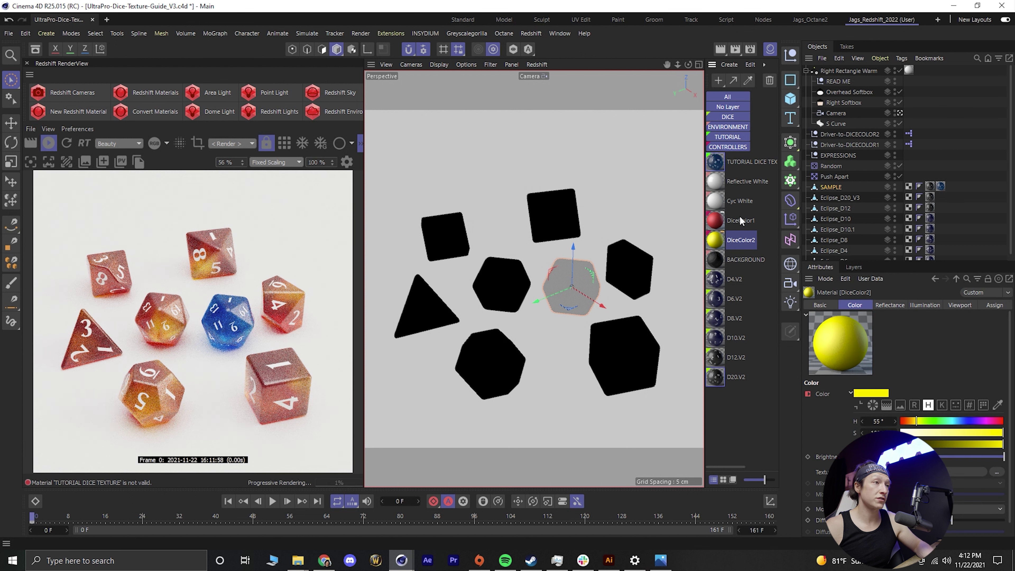
left_click(739, 219)
left_click(737, 237)
left_click(739, 221)
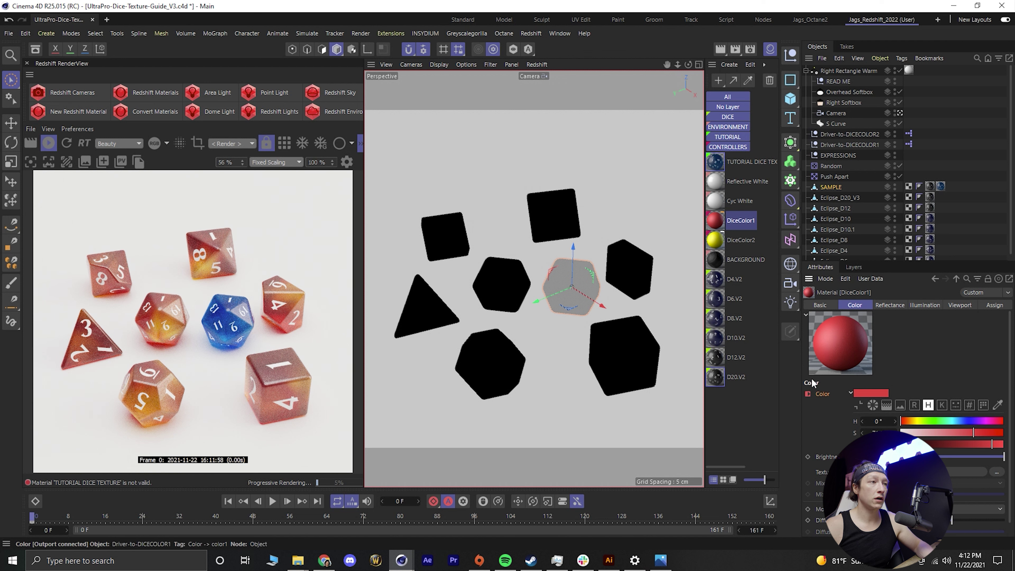
right_click(822, 394)
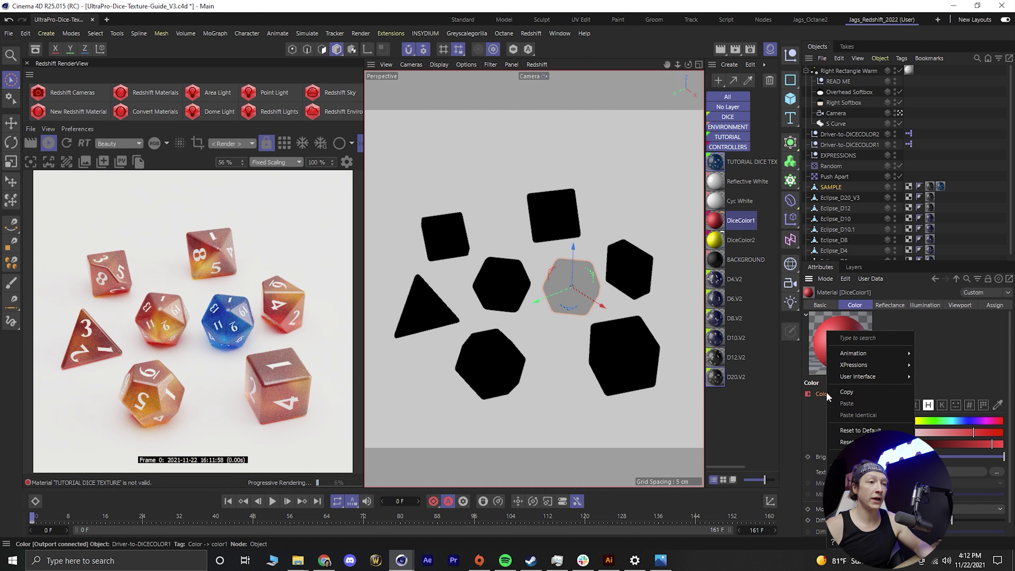
mouse_move(864, 365)
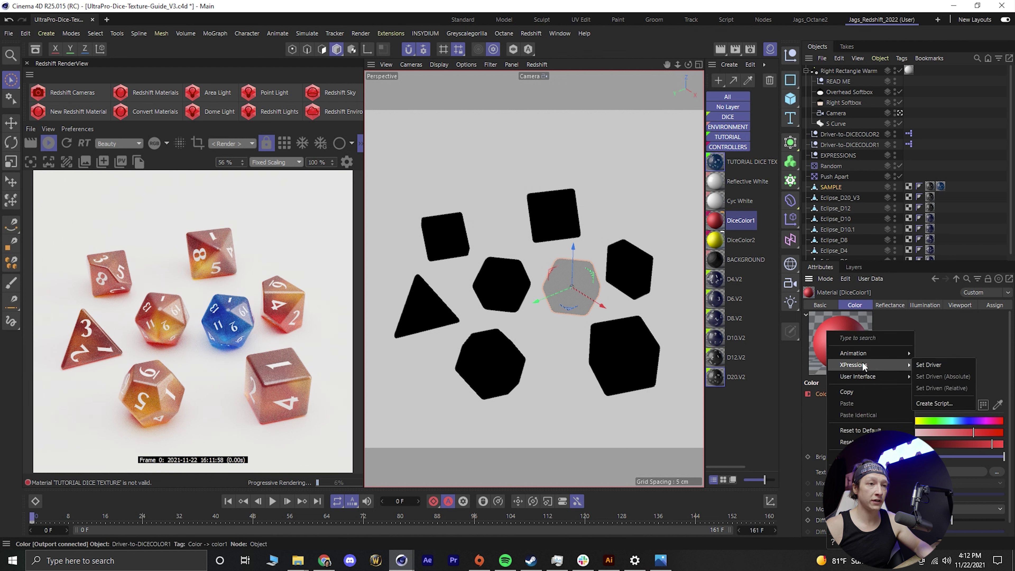
left_click(928, 365)
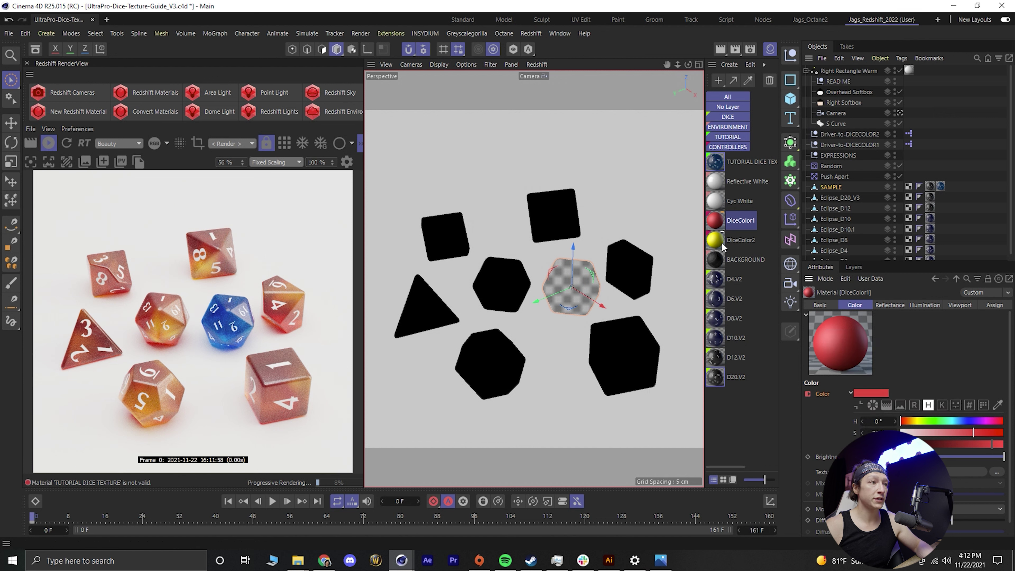
Reopen the TUTORIAL DICE TEXTURE graph, shift the Maxon Noise node left and set its Color 1 to Set Driven (Absolute)
left_click(718, 160)
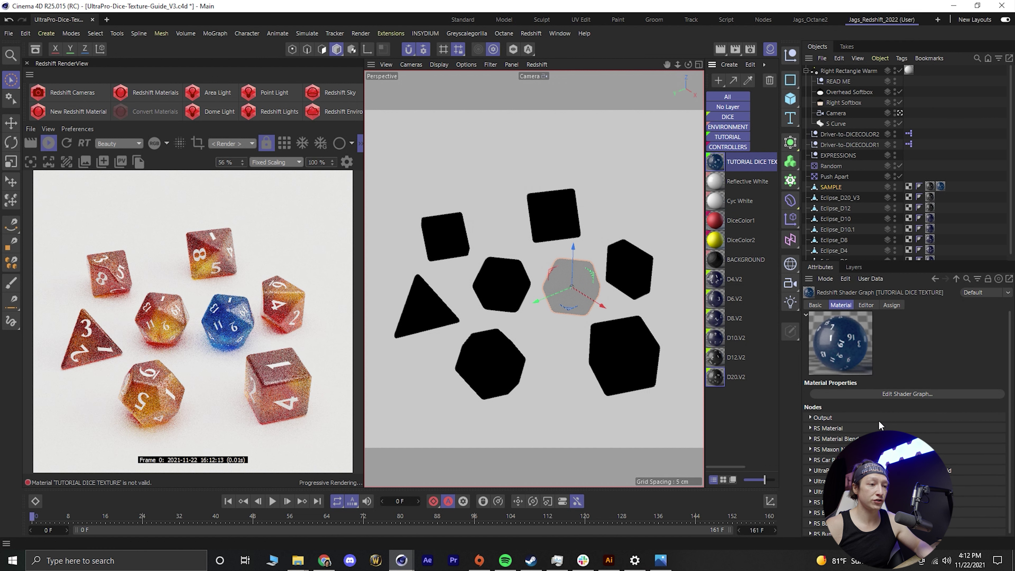
left_click(888, 395)
type("bump")
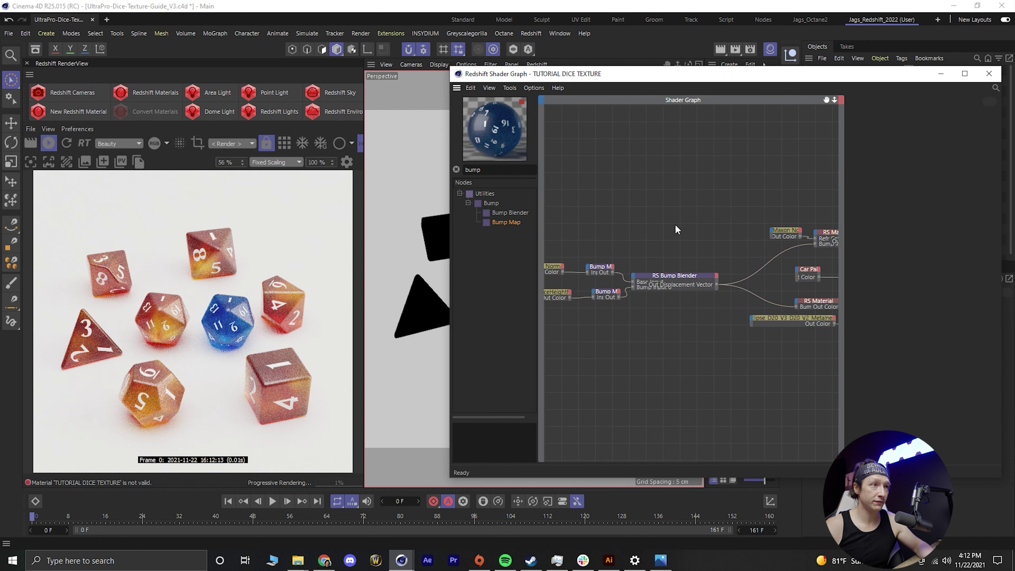
middle_click_drag(760, 209, 718, 206, "alt")
left_click_drag(739, 232, 739, 228)
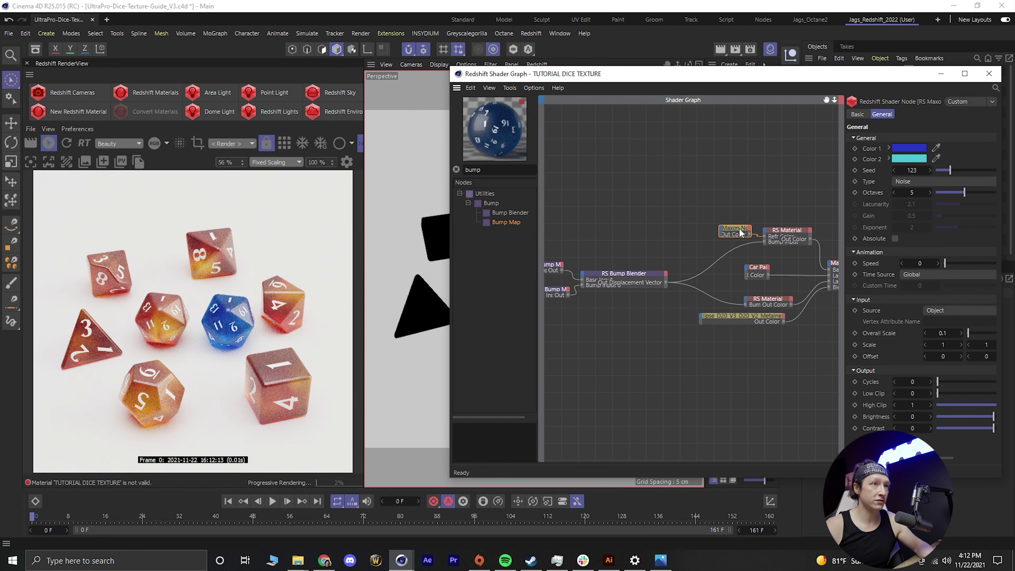
right_click(874, 147)
mouse_move(904, 183)
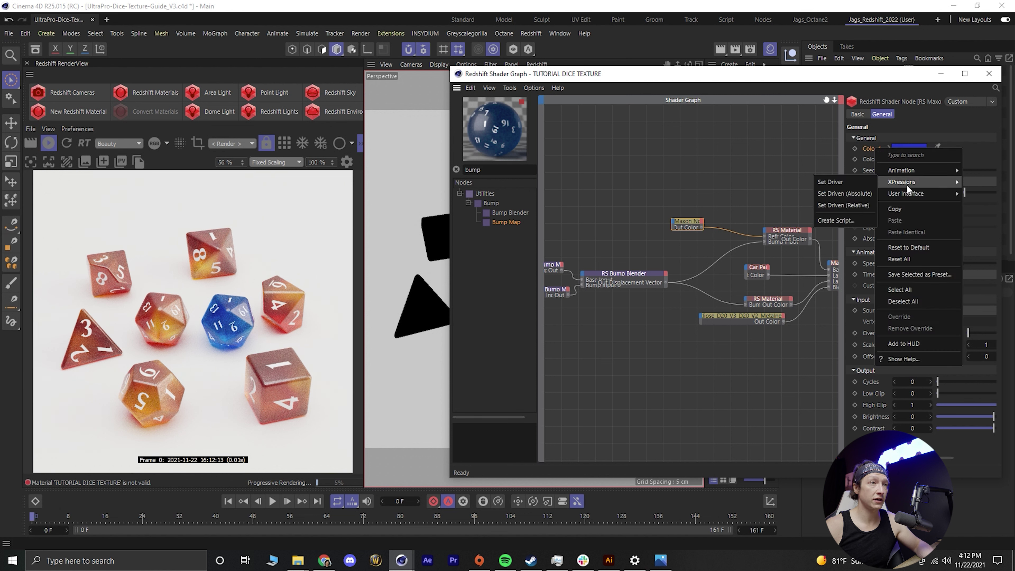
left_click(855, 194)
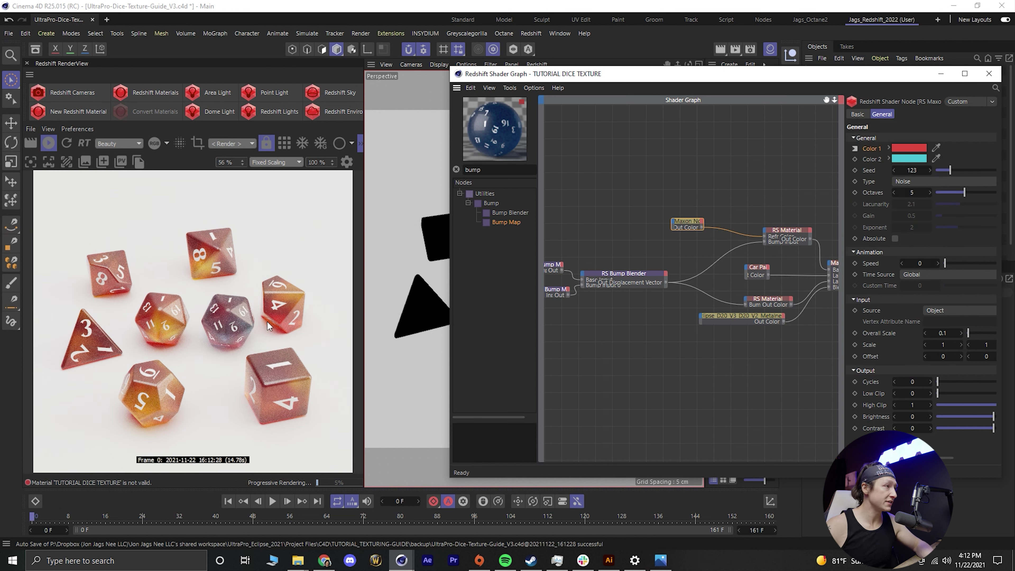
Move the shader graph window clear of the material list and set the DiceColor2 material's Color as an XPressions driver
left_click_drag(584, 77, 499, 277)
left_click_drag(703, 273, 504, 102)
left_click_drag(603, 105, 499, 98)
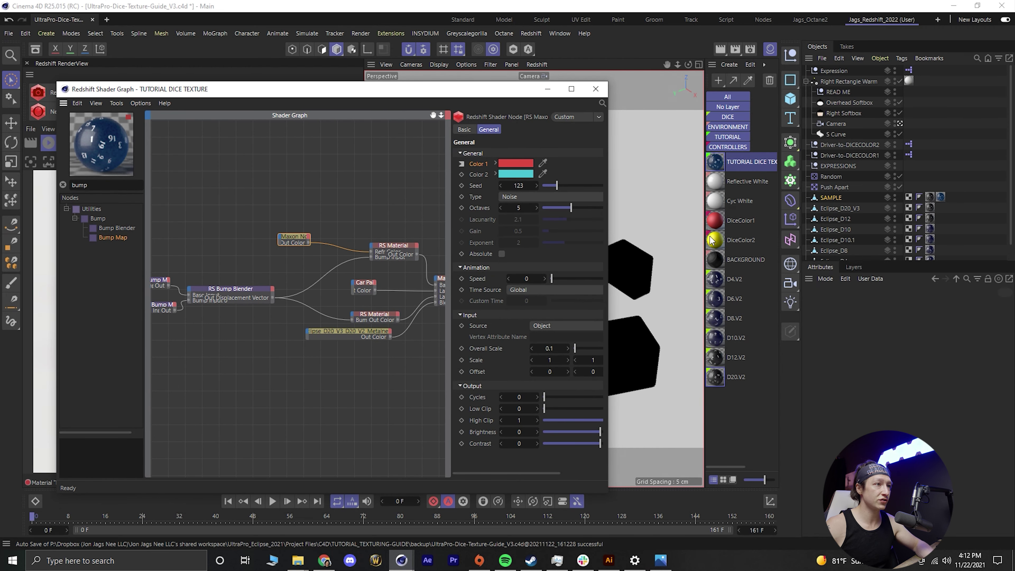
left_click(735, 240)
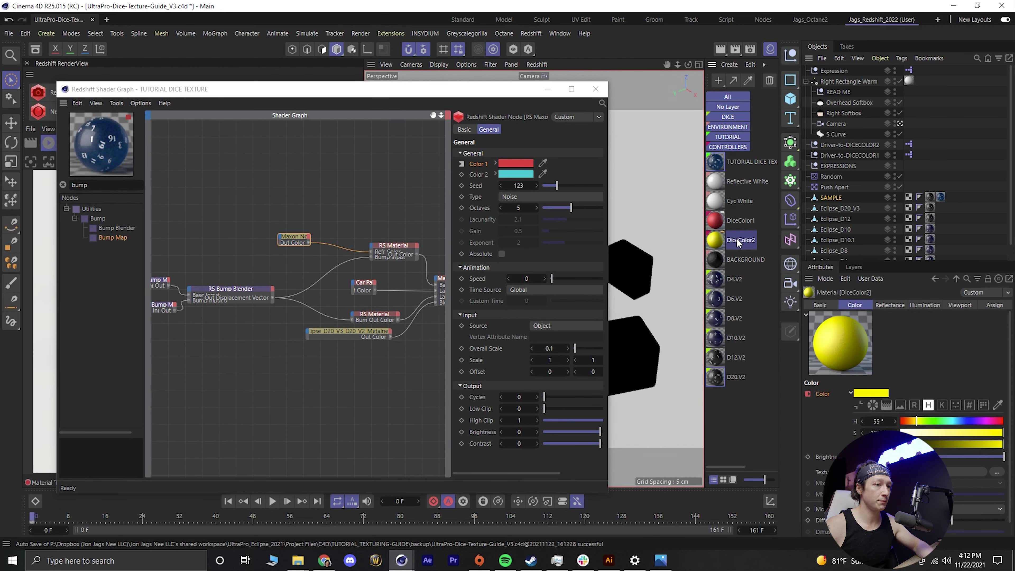
right_click(826, 396)
mouse_move(851, 362)
left_click(924, 366)
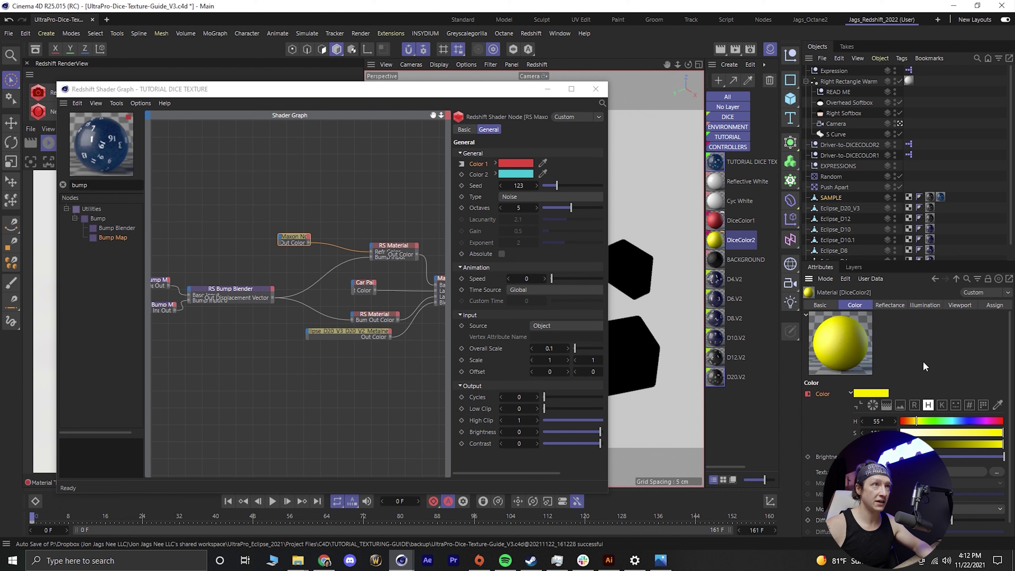
Make the Maxon Noise's Color 2 follow the DiceColor2 driver with Set Driven (Absolute)
left_click(483, 175)
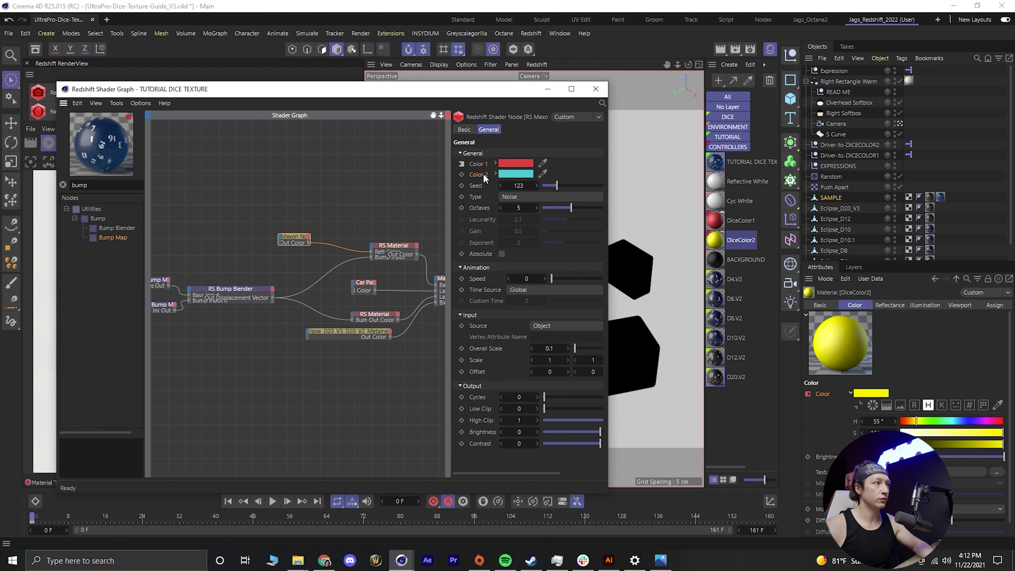
right_click(483, 175)
mouse_move(507, 208)
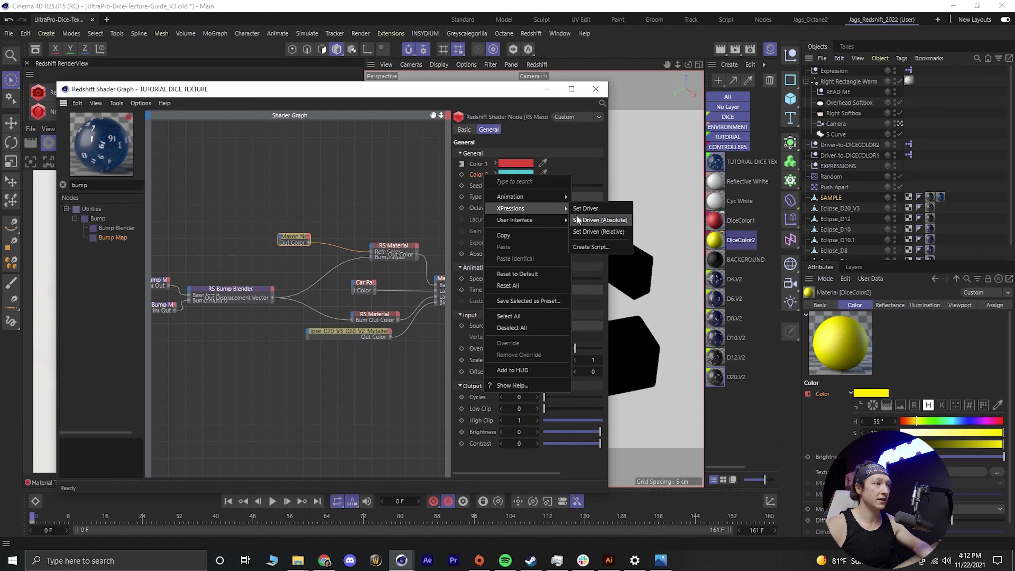
left_click(595, 219)
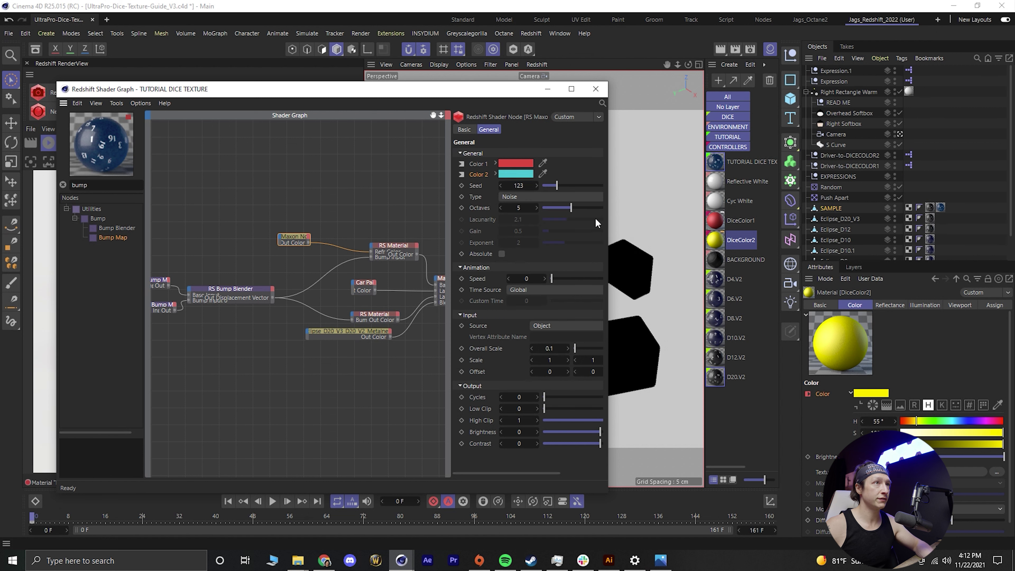
Rename the Expression null to Driver-to-TutorialDice1
left_click(839, 83)
left_click_drag(509, 92, 582, 86)
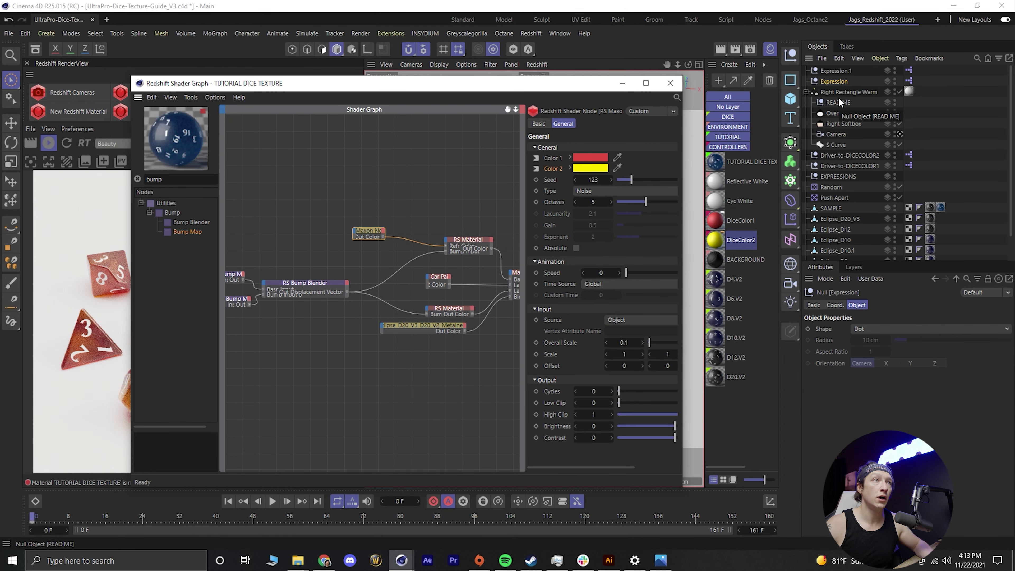
double_click(838, 82)
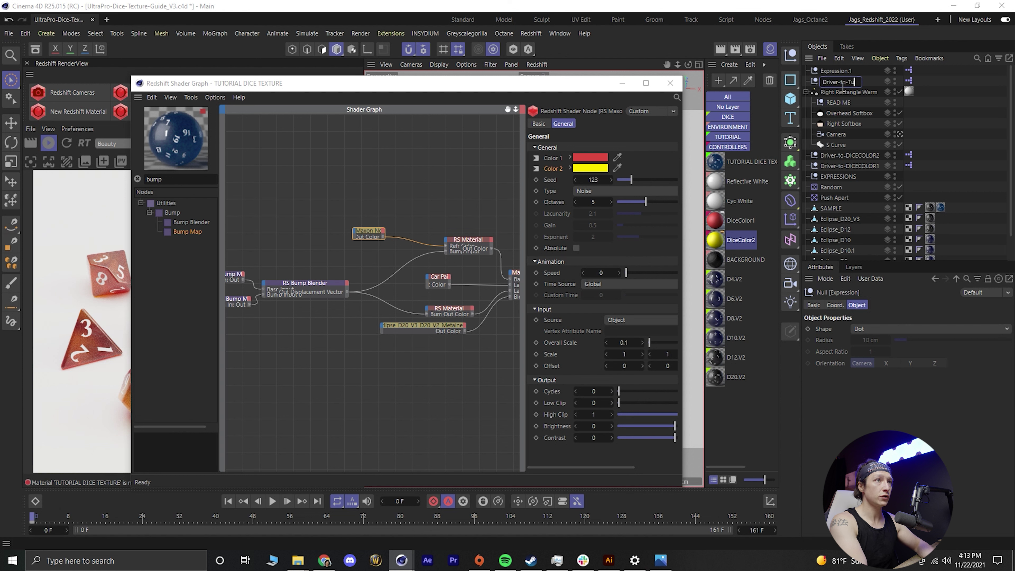
key("Return")
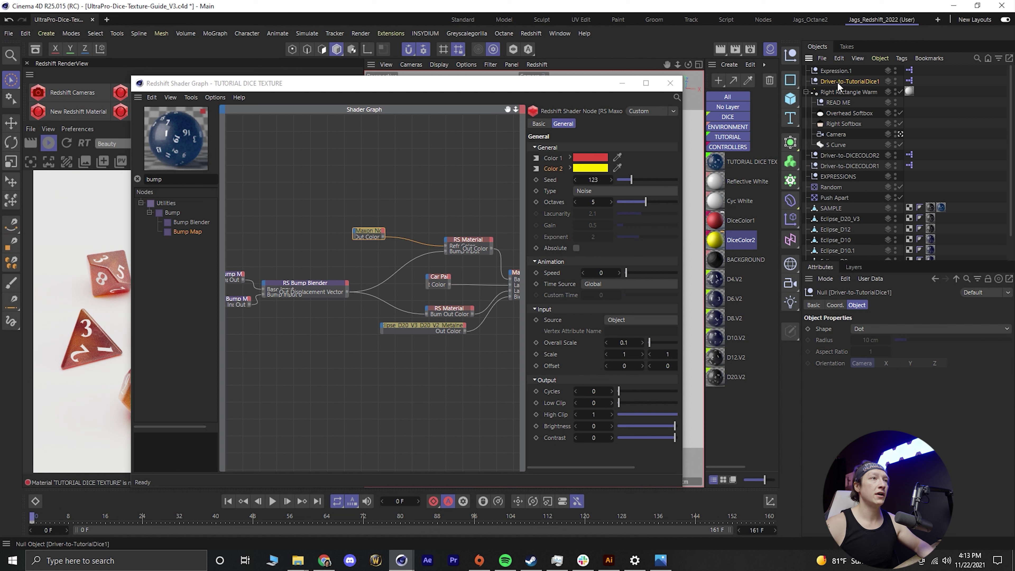
Rename the Expression.1 null to Driver-to-TutorialDice2 and close the shader graph window
double_click(835, 72)
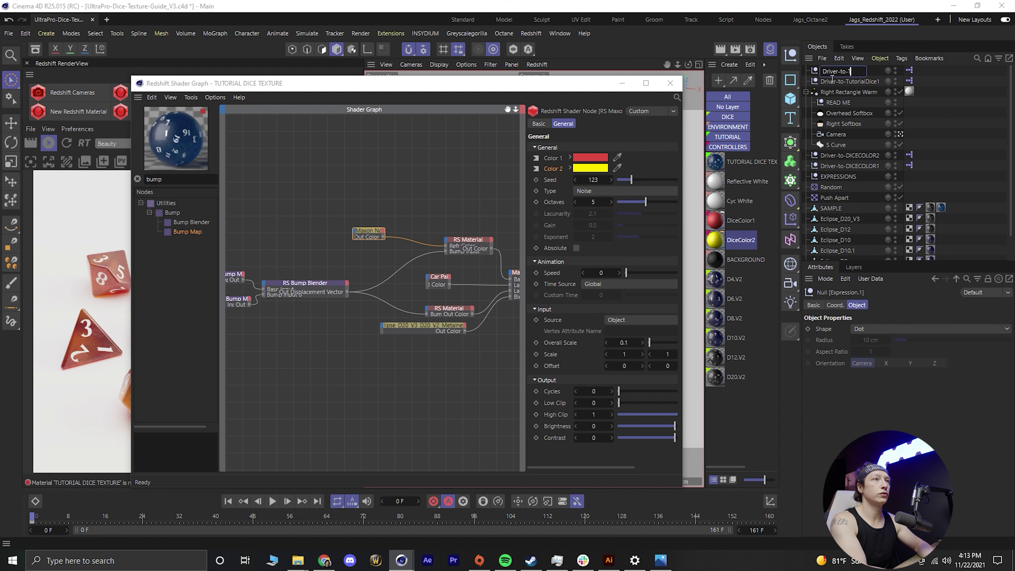
type("Driver-to-TutorialDice2")
key("Return")
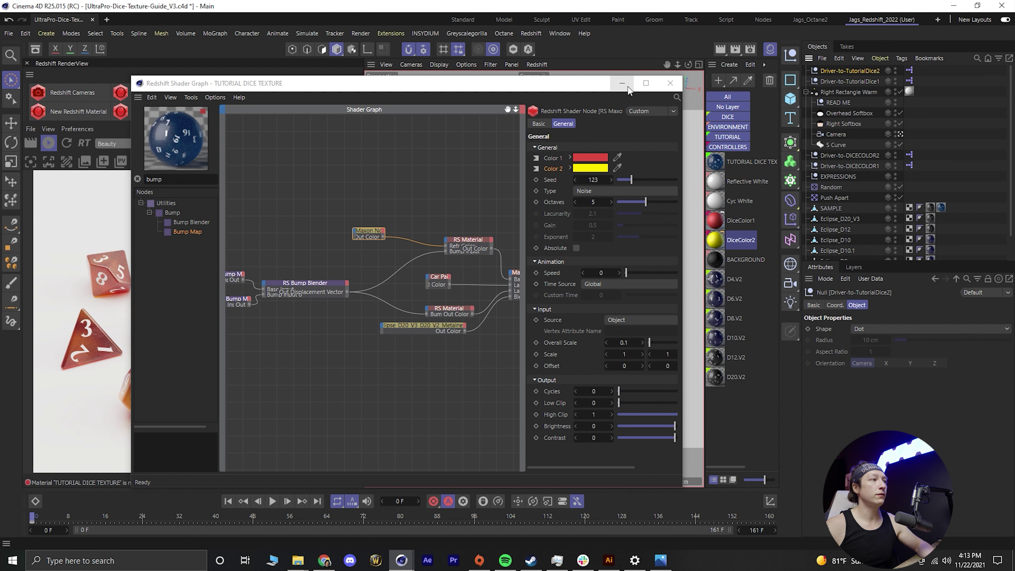
left_click(670, 84)
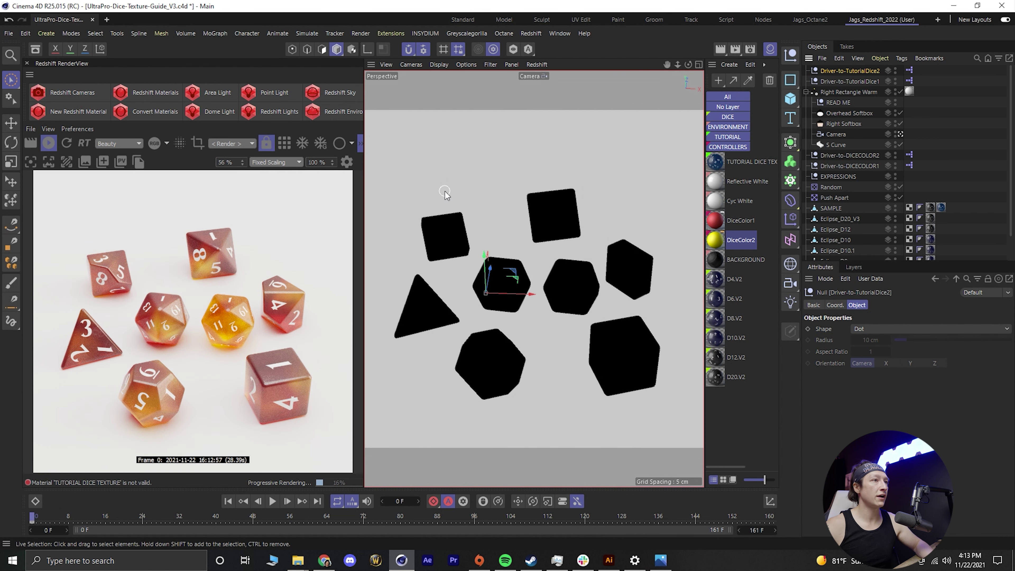
Test the DiceColor1 material's color with green, red and yellow, ending on a strong blue-violet with a hue of 258°
left_click(739, 222)
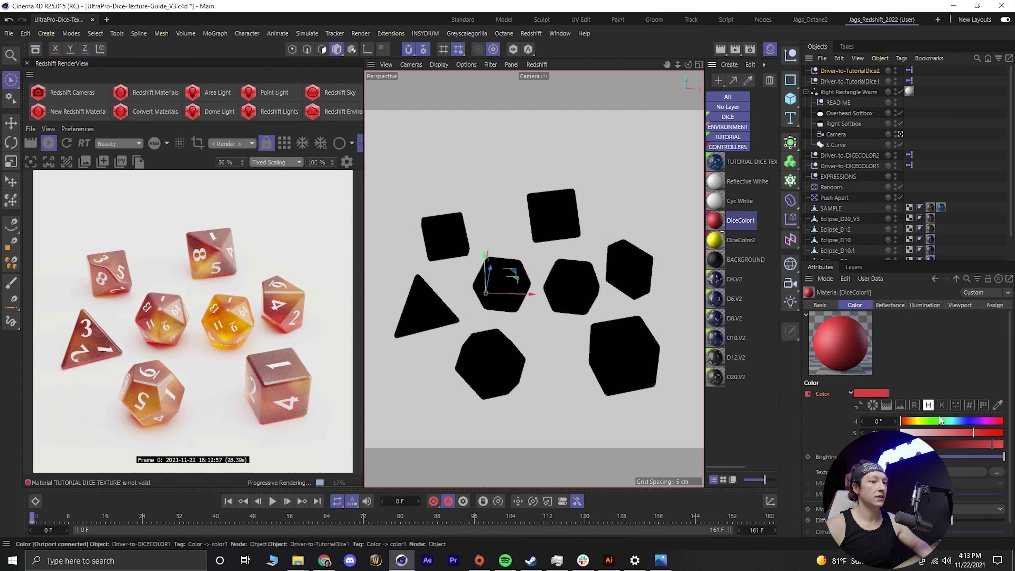
left_click(927, 421)
left_click(993, 433)
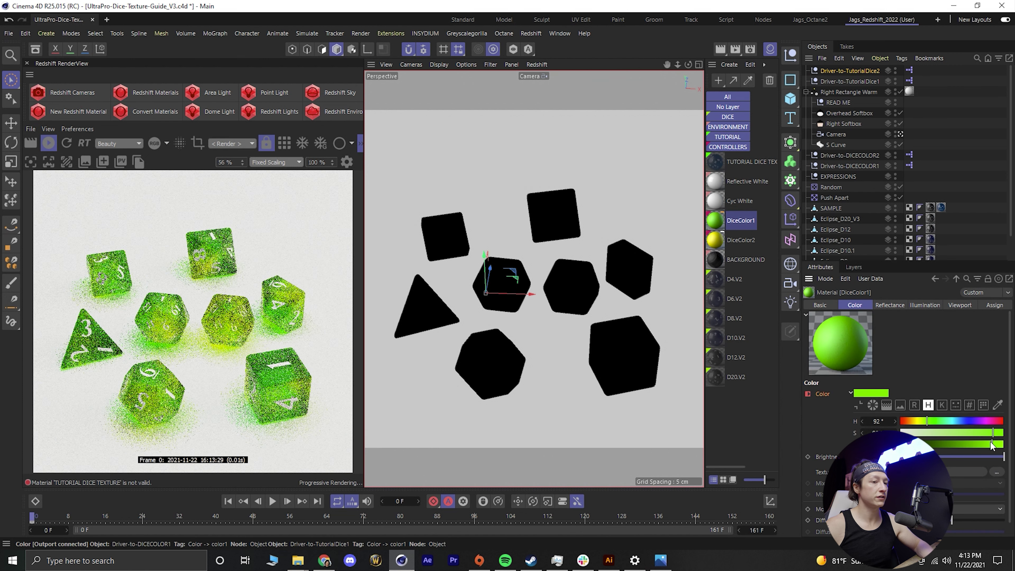
left_click_drag(993, 445, 1013, 430)
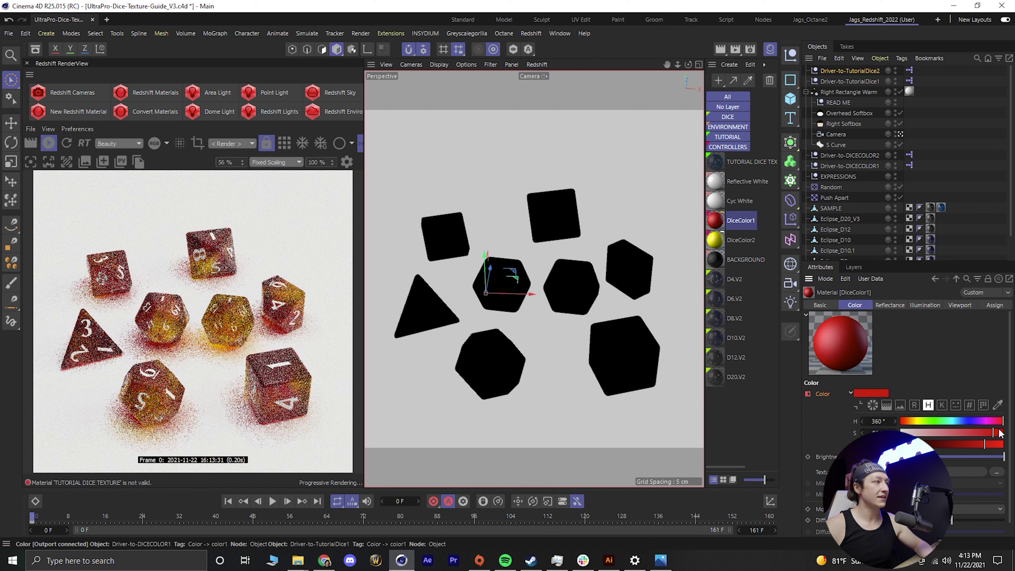
left_click(933, 423)
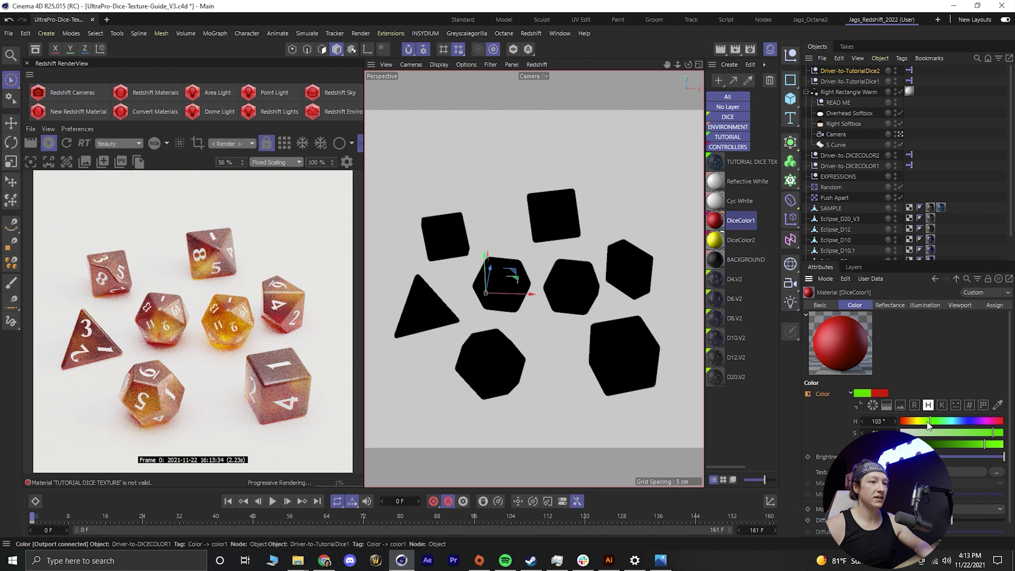
left_click(941, 423)
left_click(975, 431)
left_click(916, 421)
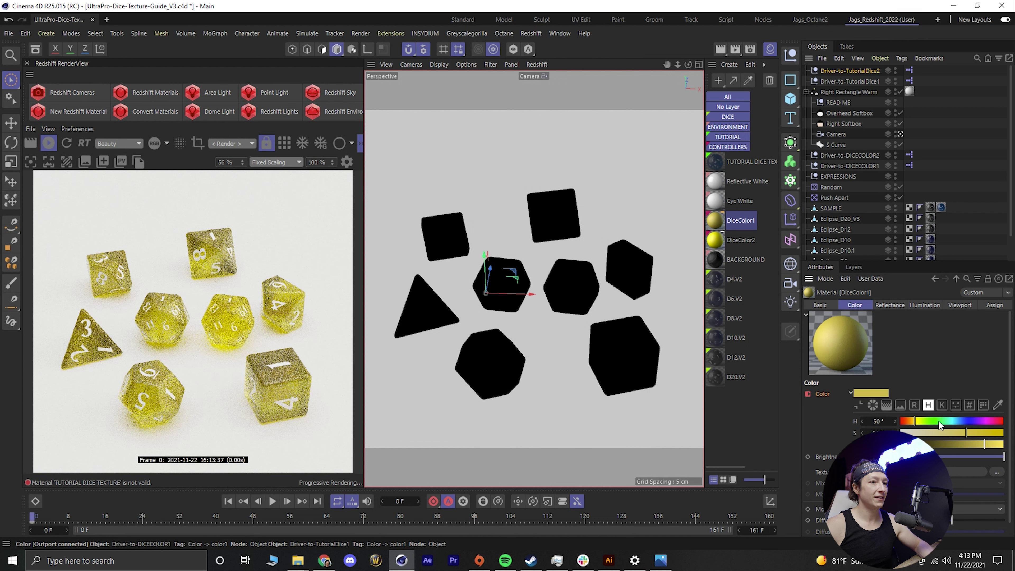
left_click(974, 421)
left_click(994, 432)
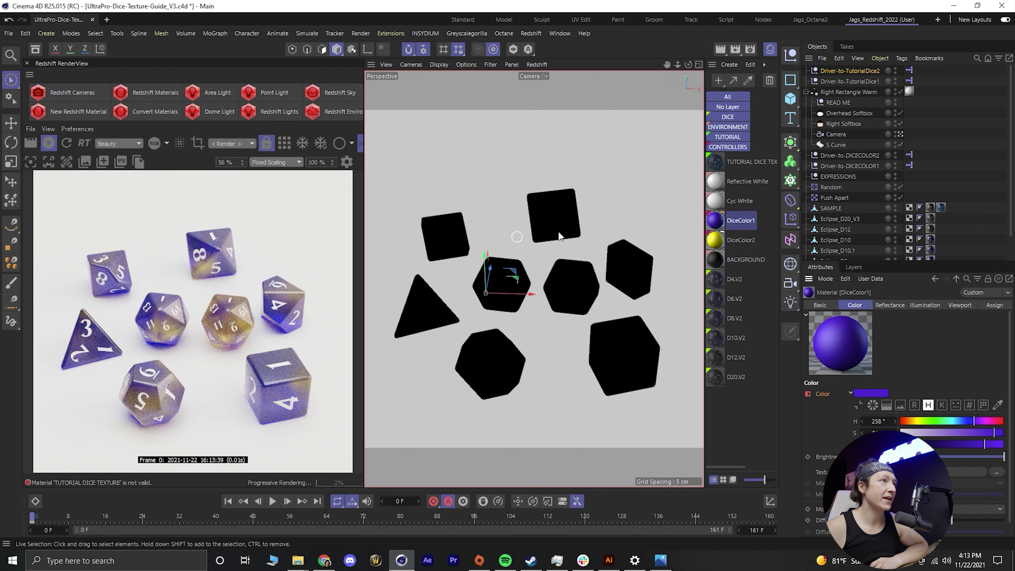
Refresh the TUTORIAL DICE TEXTURE material's preview and reopen its shader graph
left_click(715, 164)
double_click(745, 162)
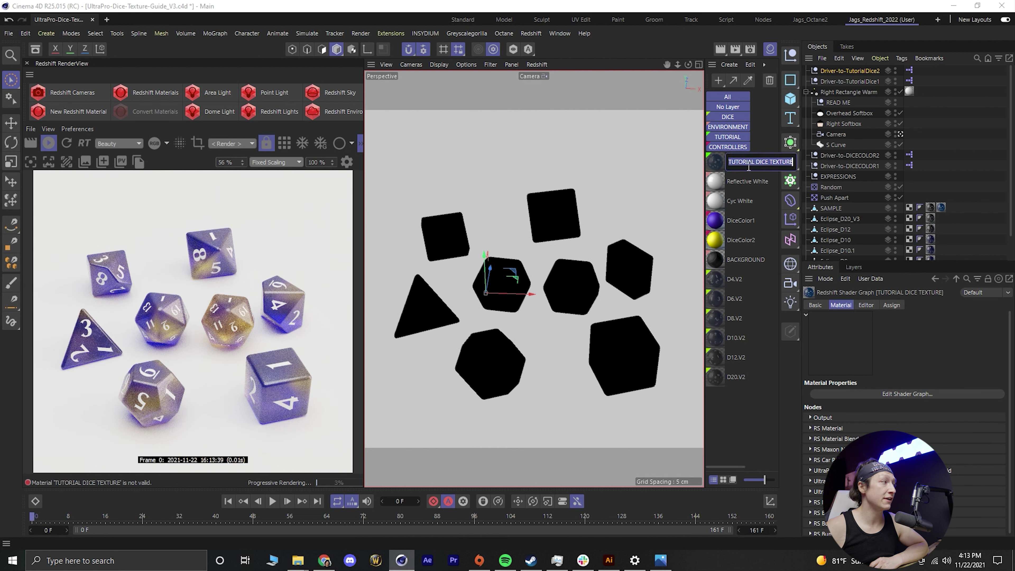
left_click(718, 168)
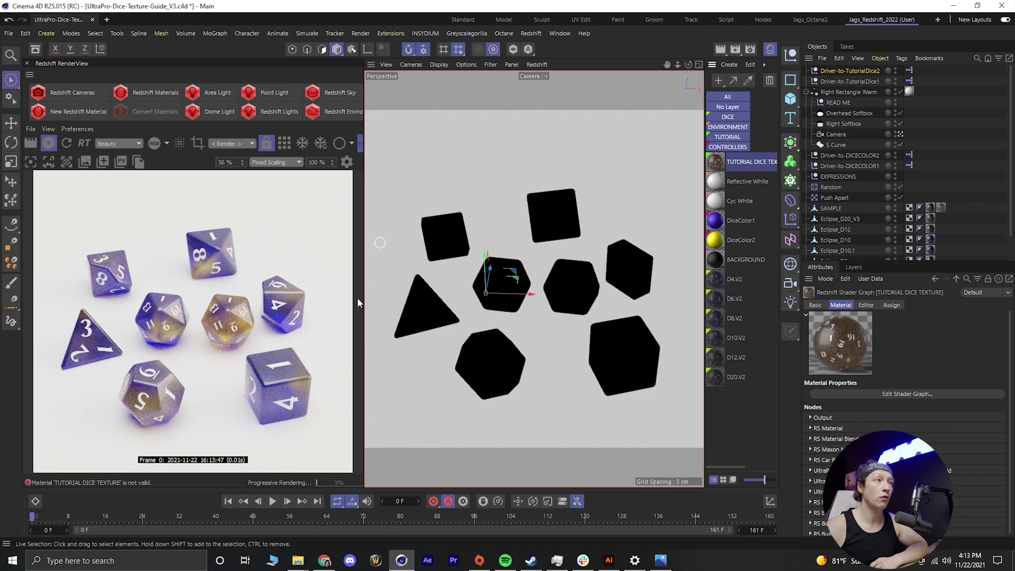
double_click(714, 169)
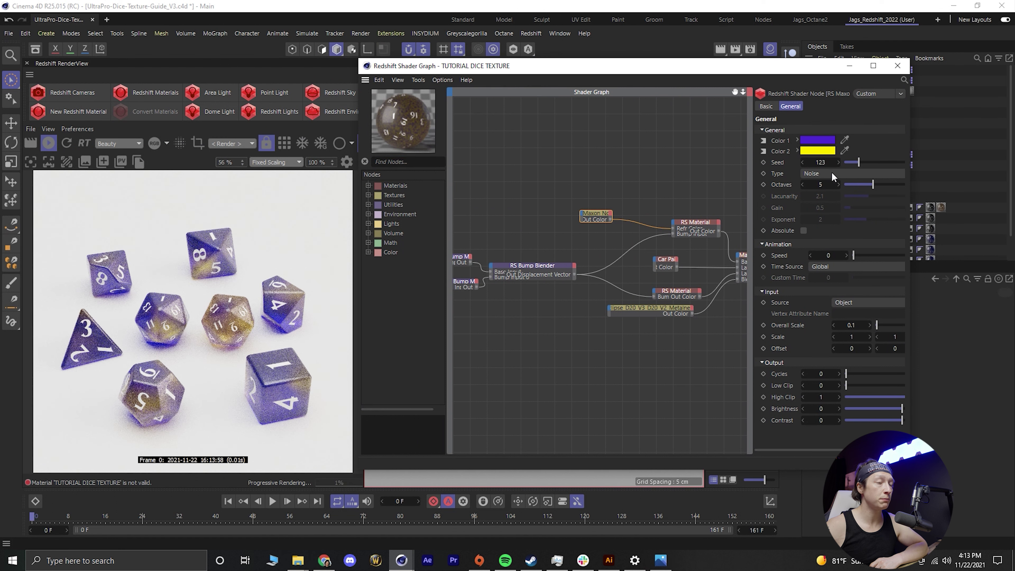
Try the noise types FBM, Nutous and Poxo on the Maxon Noise node
left_click(833, 174)
left_click(823, 247)
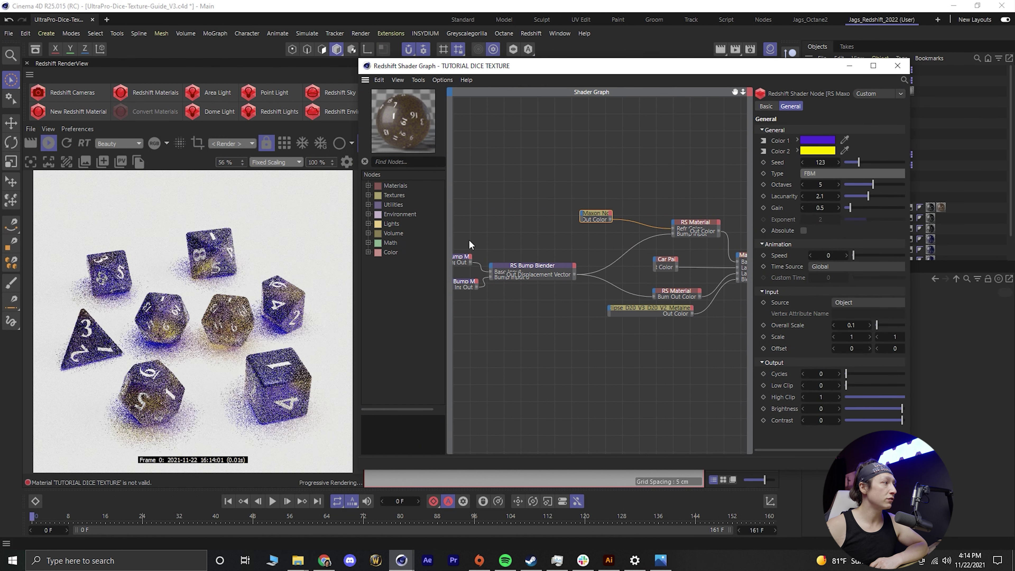
left_click(825, 172)
left_click(816, 322)
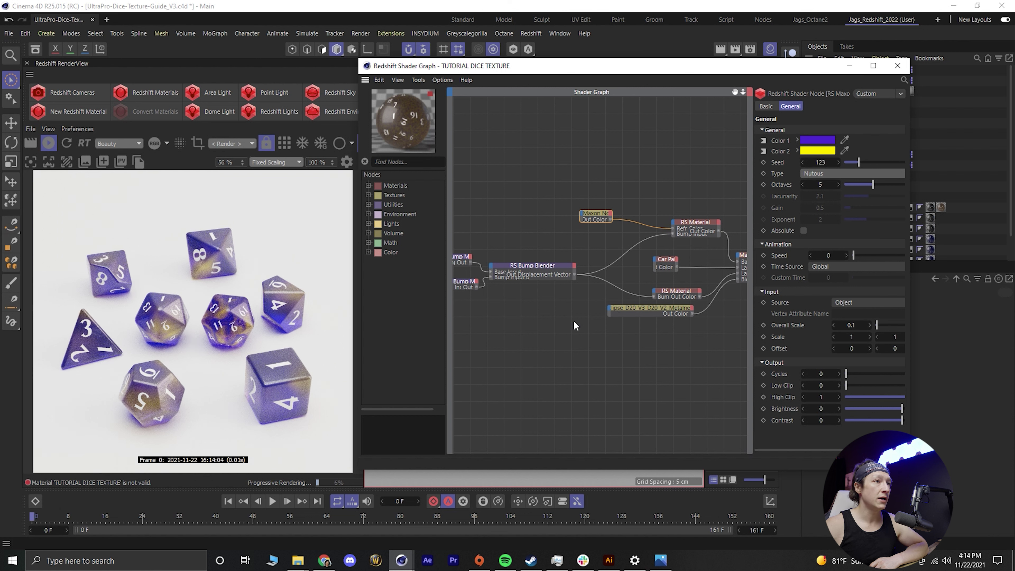
left_click(845, 172)
left_click(841, 359)
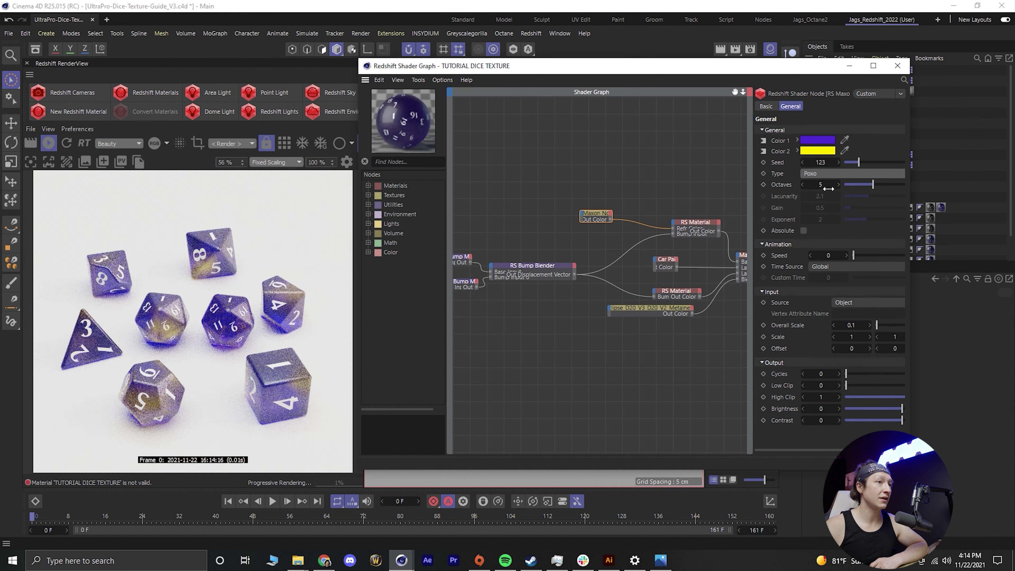
Set the Maxon Noise's Overall Scale to 0.001
left_click(863, 327)
type(".001")
key("Return")
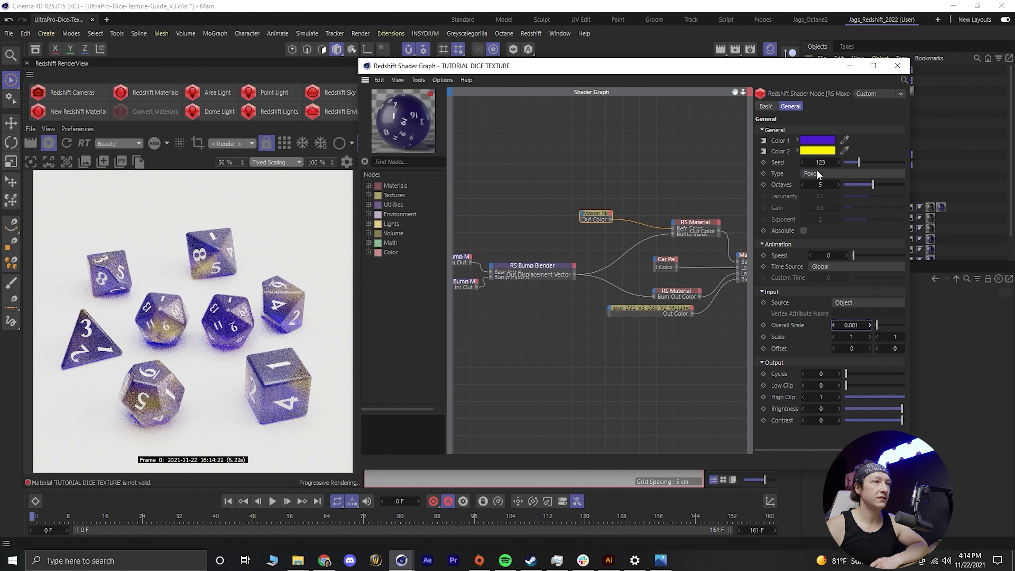
Try the Buya type on the Maxon Noise, then switch it to Cell voronoi
left_click(825, 171)
left_click(818, 191)
left_click(819, 172)
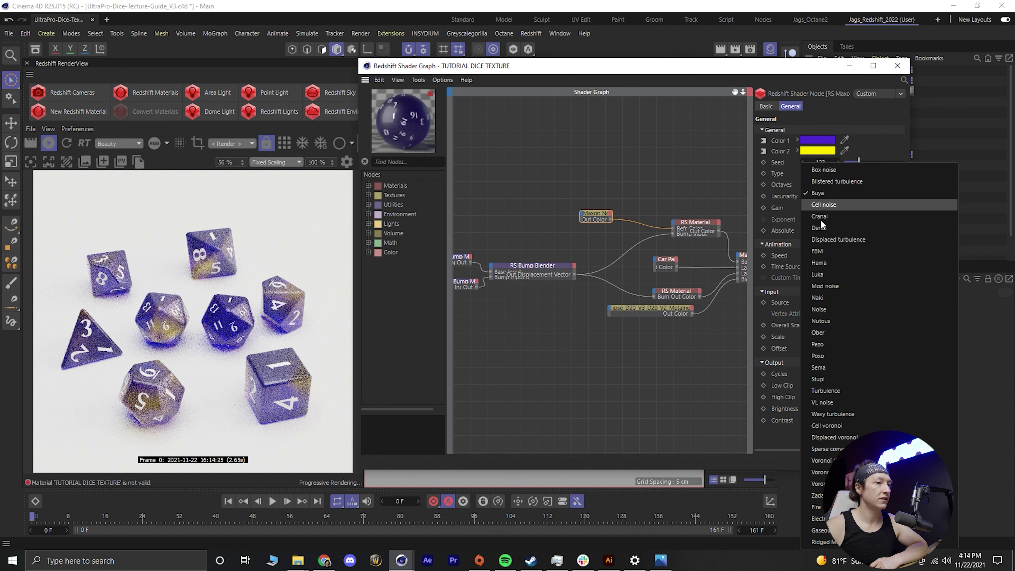
left_click(828, 426)
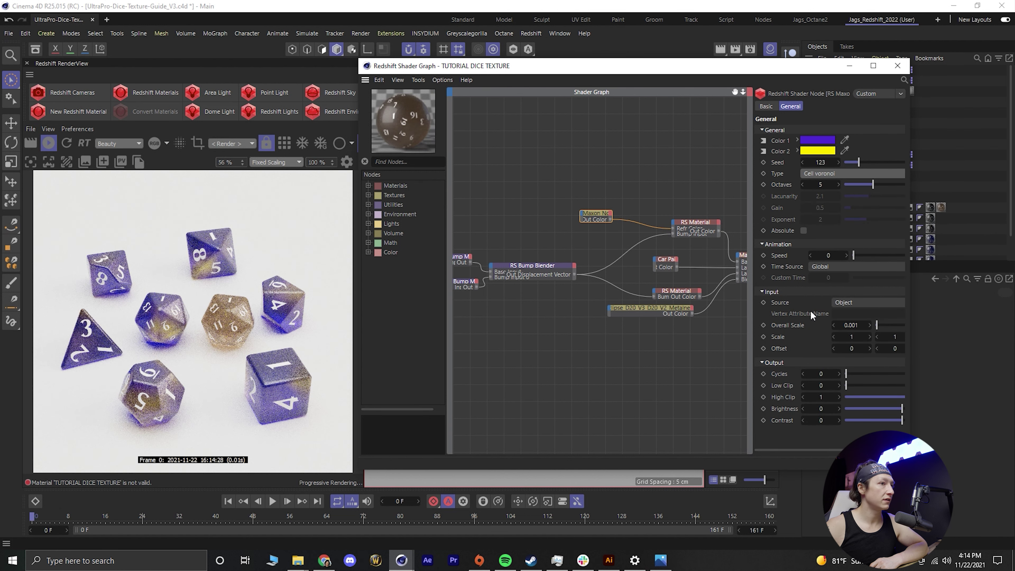
Set the Cell voronoi noise's Overall Scale to 0.5, then raise it to 2.67
double_click(855, 325)
type(".5")
key("Return")
left_click_drag(855, 325, 942, 325)
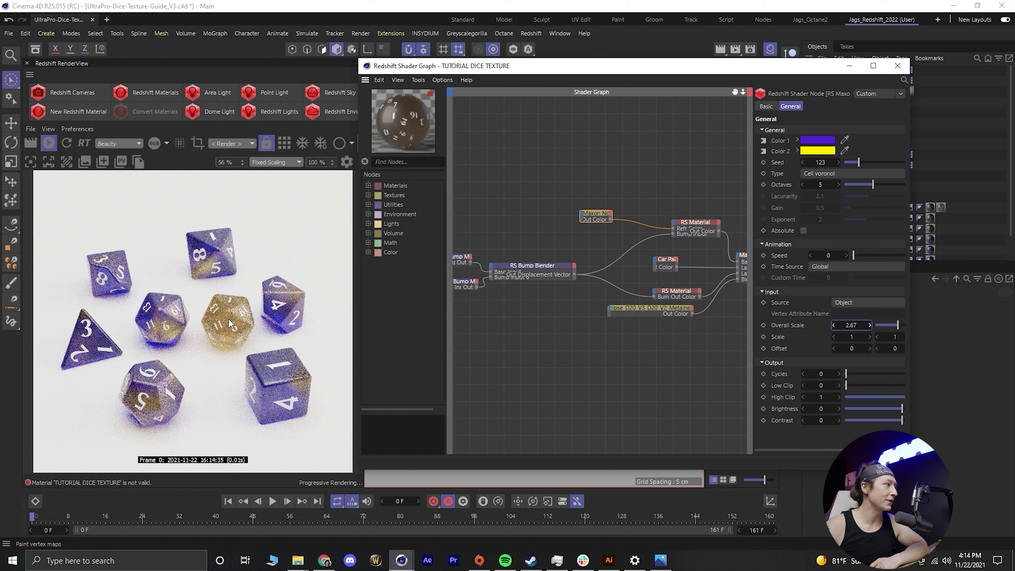